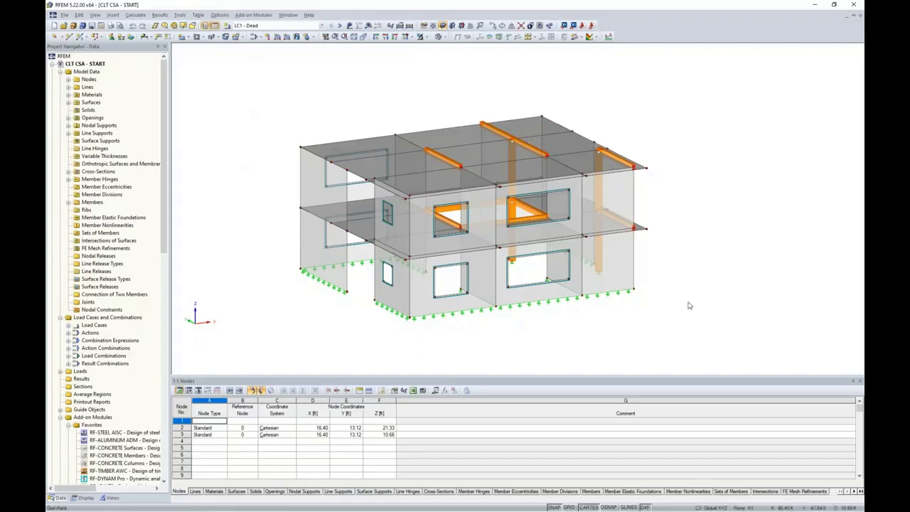
Inspect the material and thickness settings of the ground-floor end wall surface, and view the beams and columns on the building's other side.
double_click(317, 254)
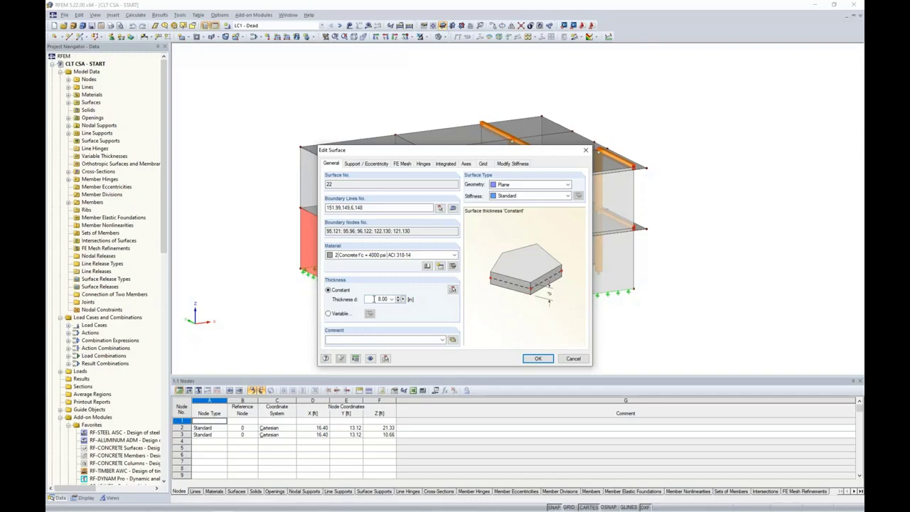
left_click(570, 359)
middle_click_drag(719, 203, 498, 196, "ctrl")
left_click(682, 219)
middle_click_drag(596, 258, 707, 266, "ctrl")
scroll(489, 234, "up", 3)
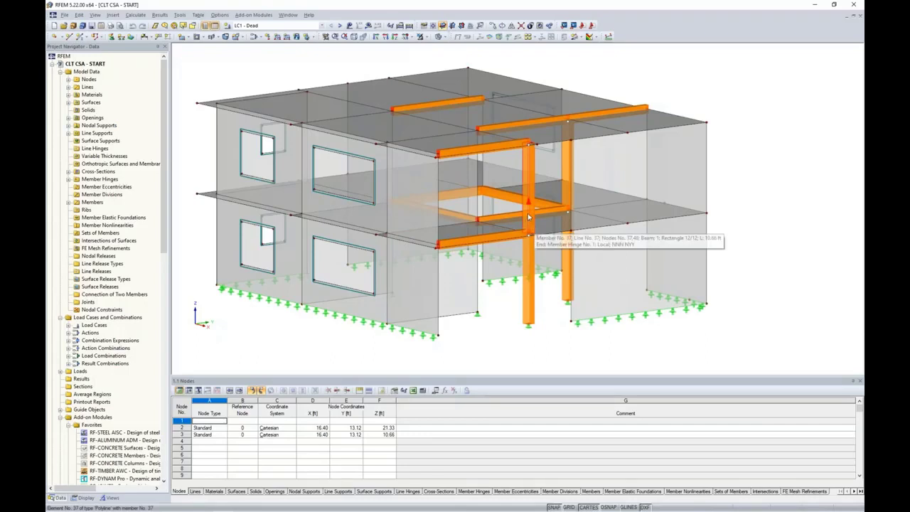
middle_click_drag(776, 167, 753, 167, "ctrl")
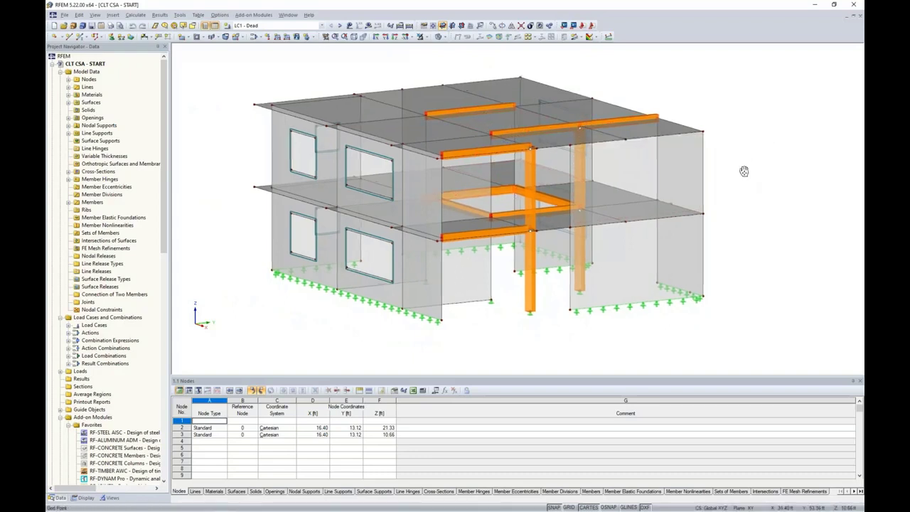
middle_click_drag(743, 171, 732, 174, "ctrl")
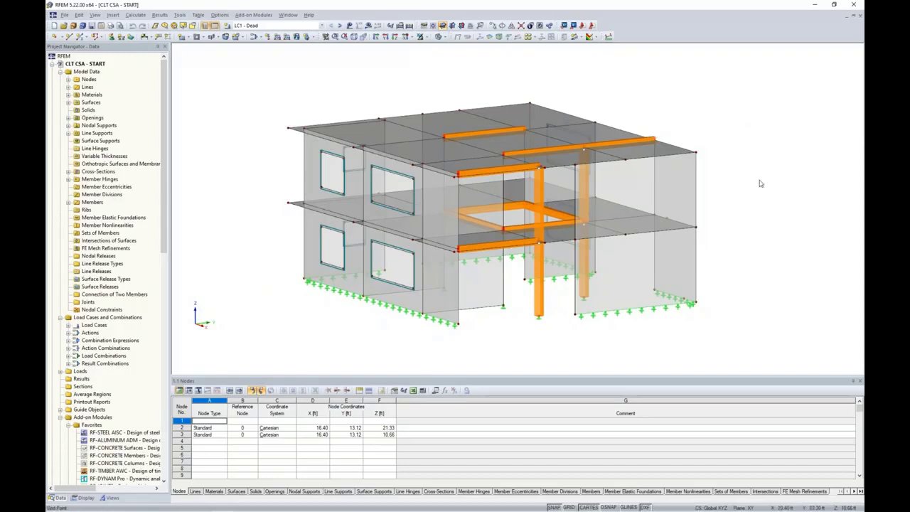
View the roof beams in the wireframe display model, and restore the solid transparent display model.
scroll(767, 182, "up", 2)
left_click(445, 37)
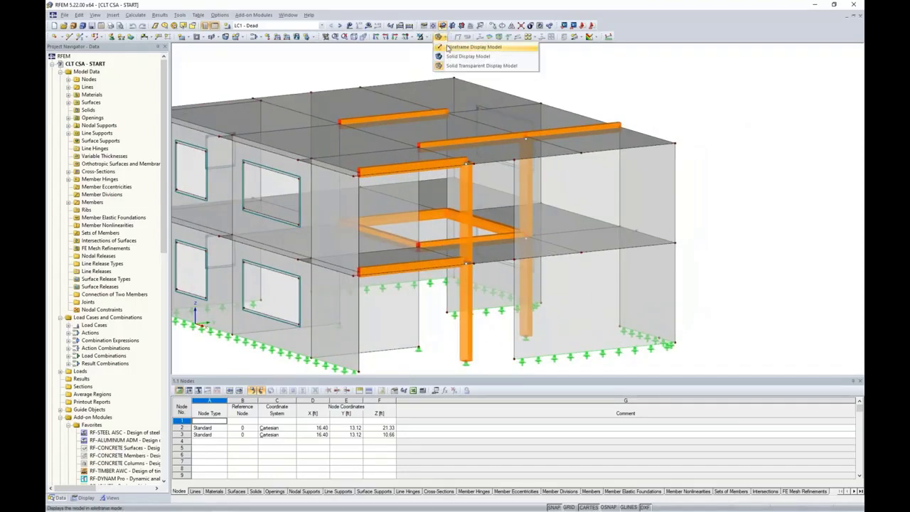
left_click(452, 47)
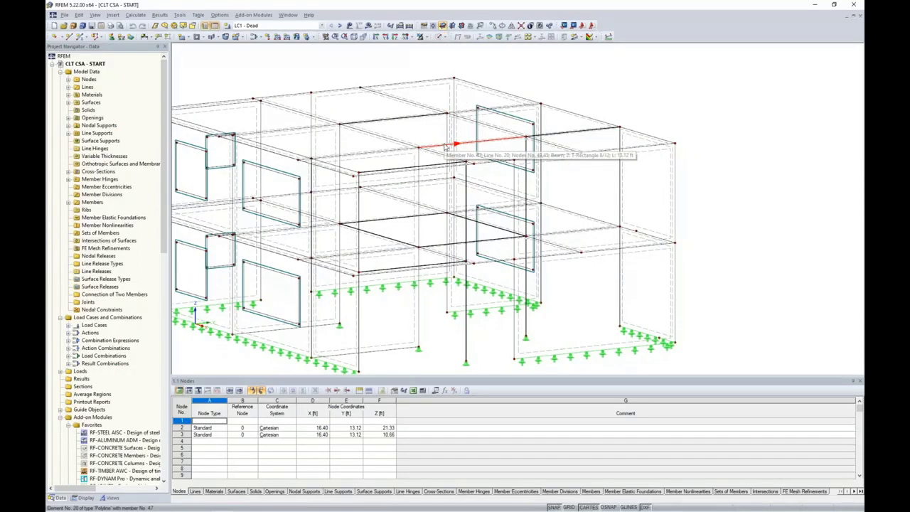
left_click(442, 36)
left_click(453, 66)
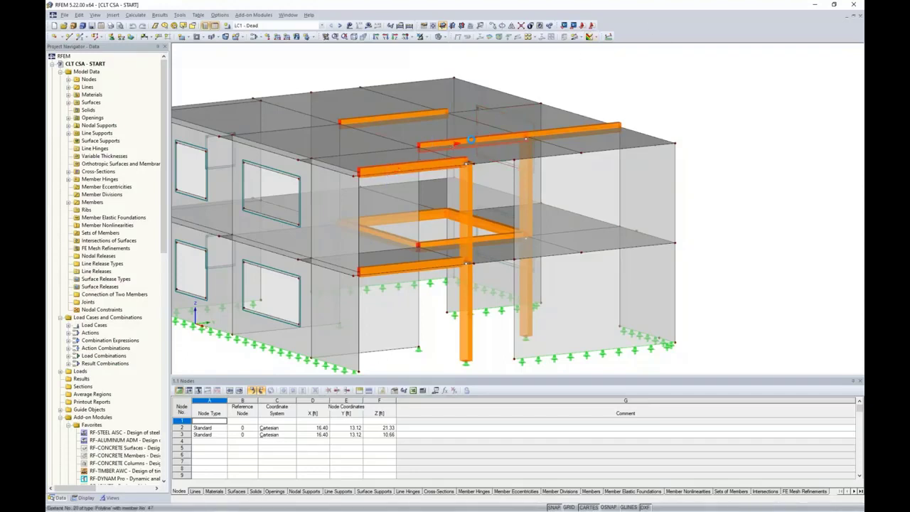
Open the four roof beams (members 46-49) for joint editing and start a new member eccentricity for them.
right_click(408, 117)
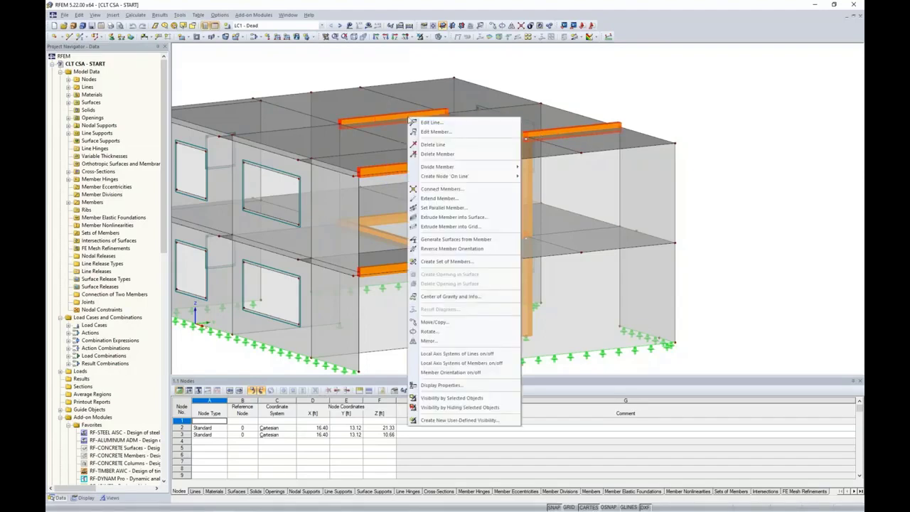
left_click(427, 132)
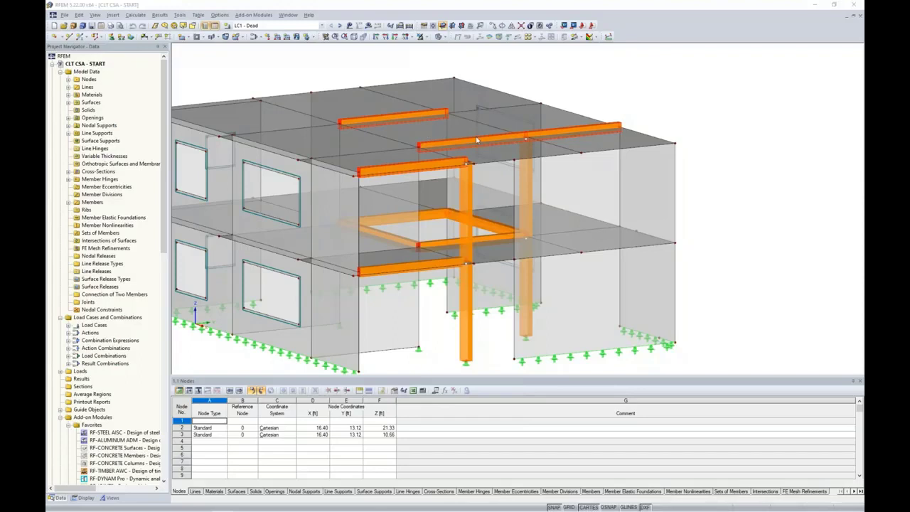
left_click_drag(402, 149, 473, 121)
left_click(433, 129)
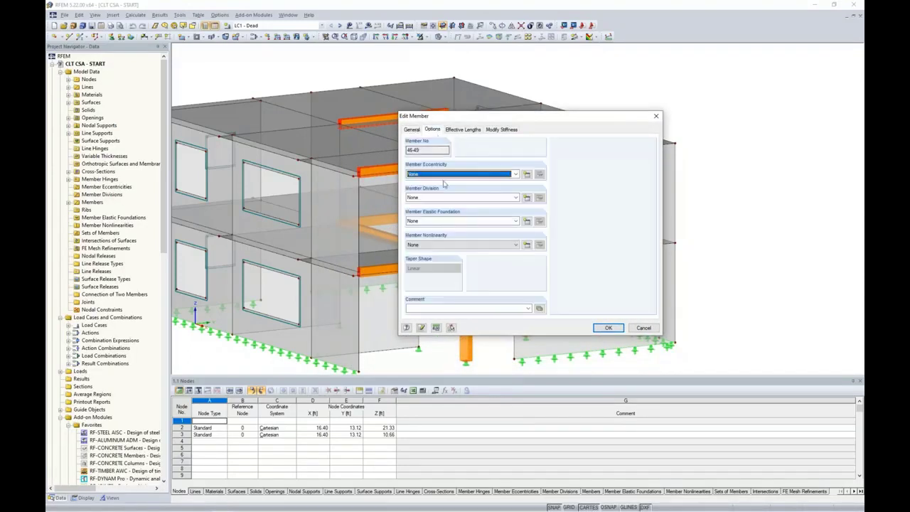
left_click(526, 175)
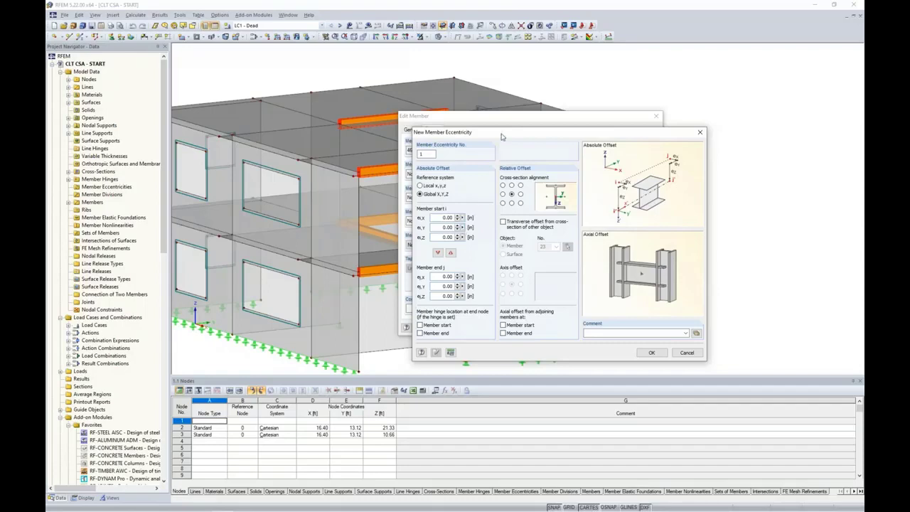
Assign the roof beams an eccentricity with top-centre cross-section alignment and a transverse offset from the bottom of roof surface 63.
left_click(511, 185)
left_click(503, 222)
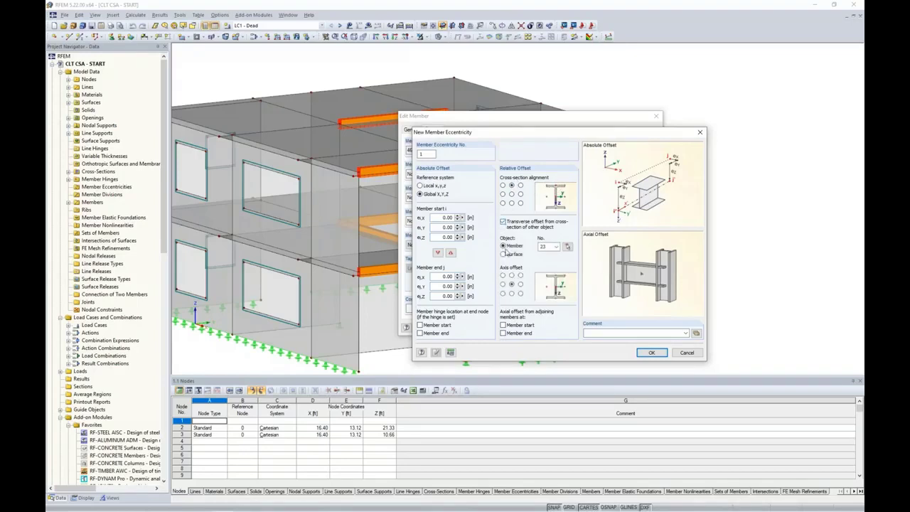
left_click(503, 255)
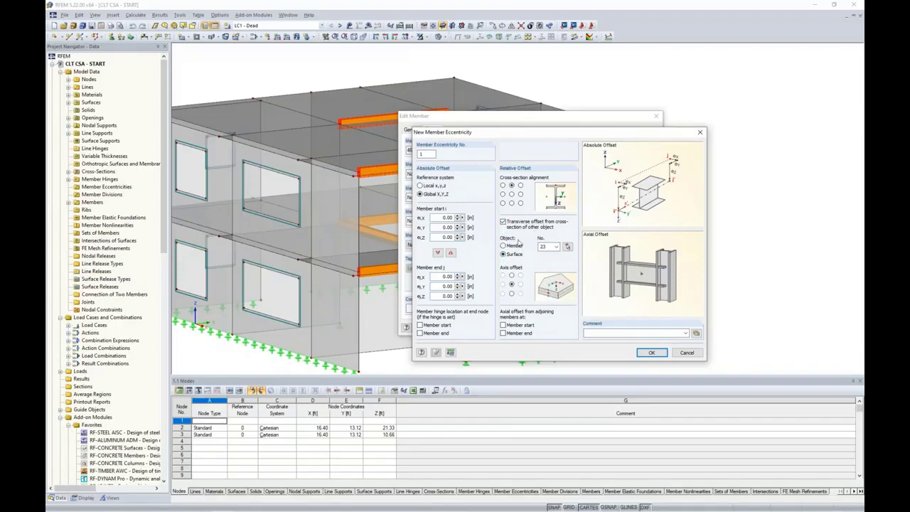
left_click(567, 246)
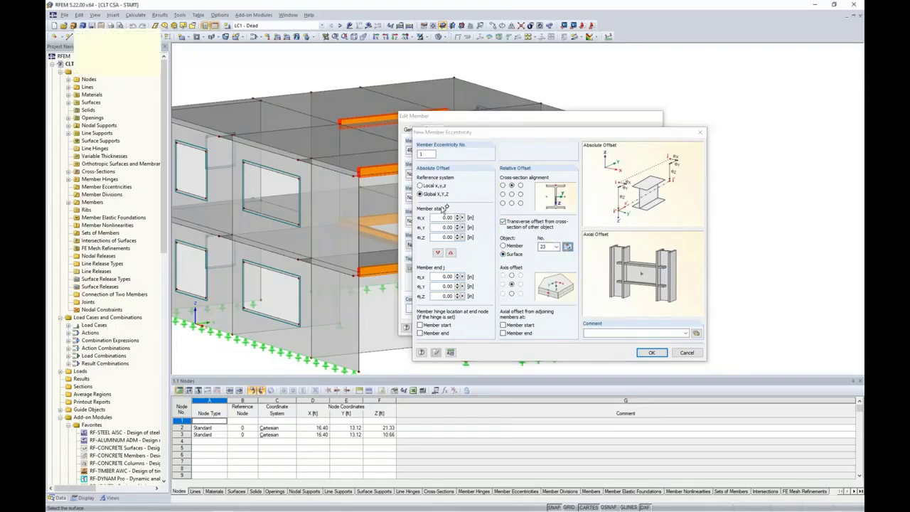
left_click(435, 134)
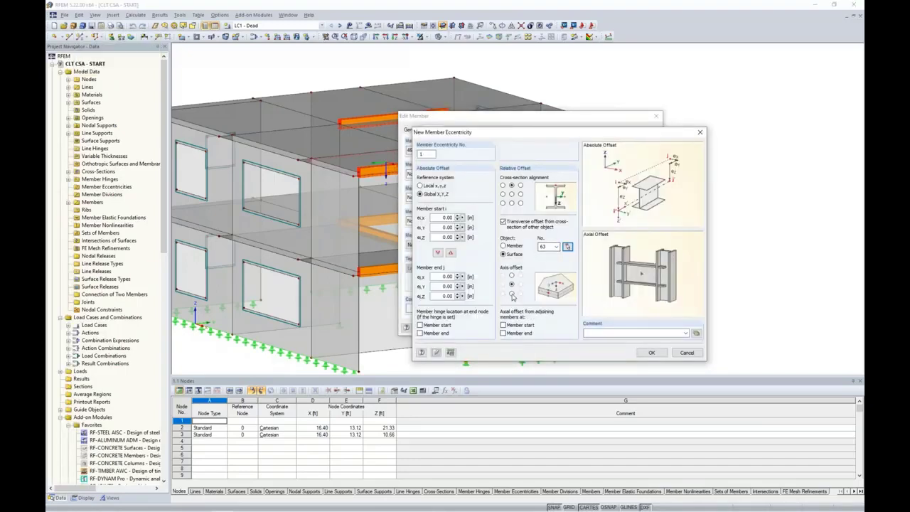
left_click(512, 294)
left_click(651, 353)
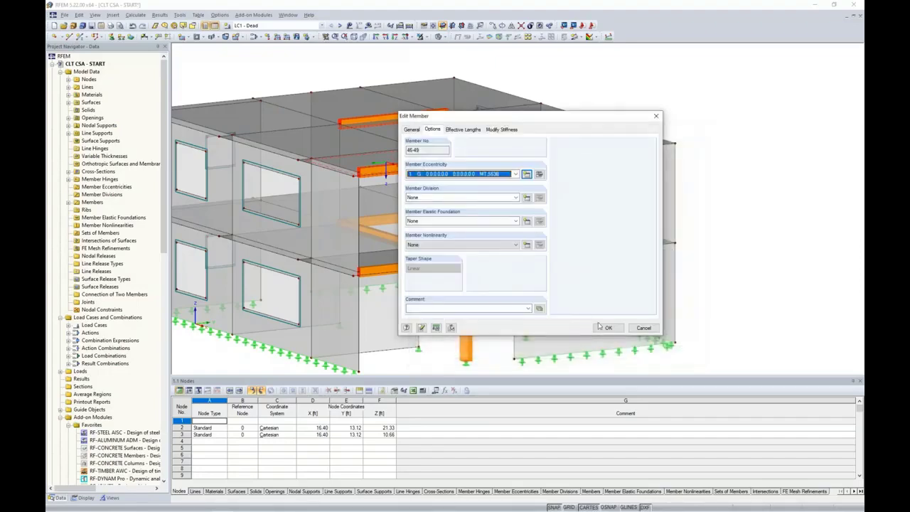
left_click(608, 328)
left_click(761, 239)
Open the floor-level beams (members 41-44, 50) for editing and start a new member eccentricity for them.
middle_click_drag(760, 238, 733, 227, "ctrl")
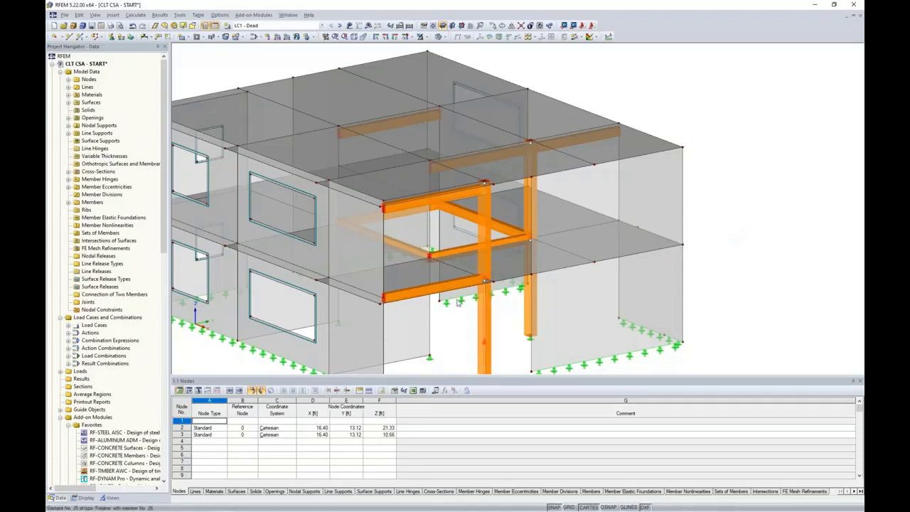
scroll(449, 303, "up", 2)
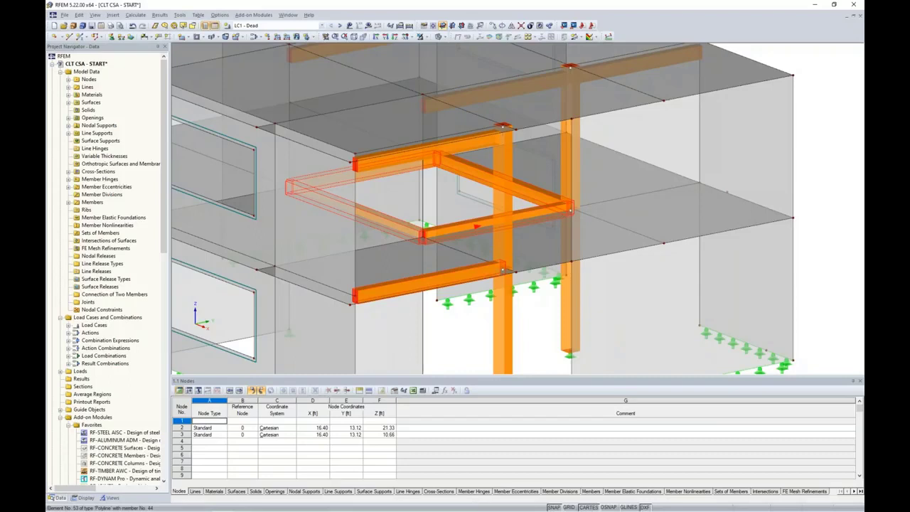
double_click(477, 227)
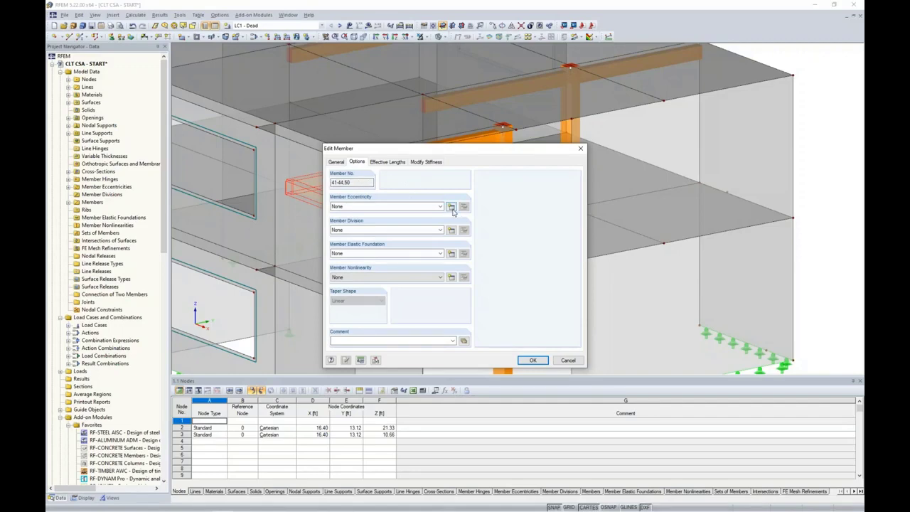
left_click(451, 207)
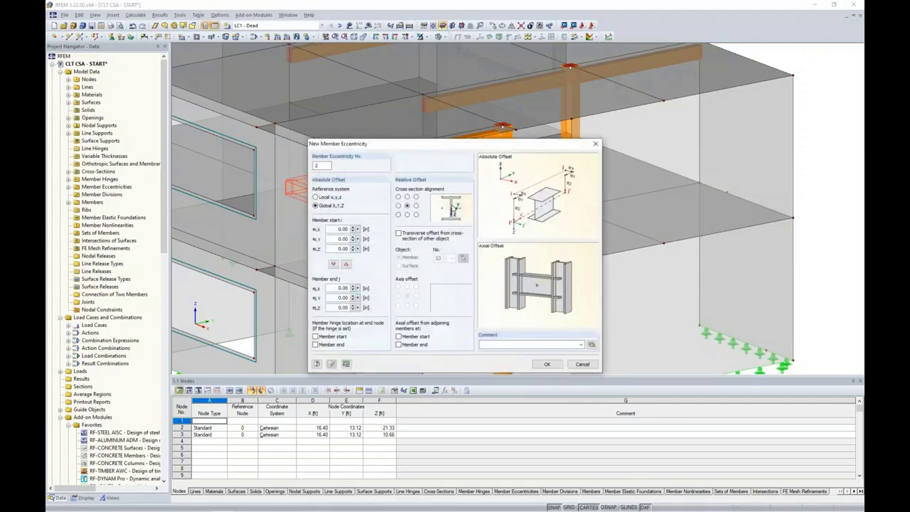
Assign the floor beams an eccentricity with top-centre cross-section alignment and a transverse offset from the bottom of floor surface 71.
left_click(408, 197)
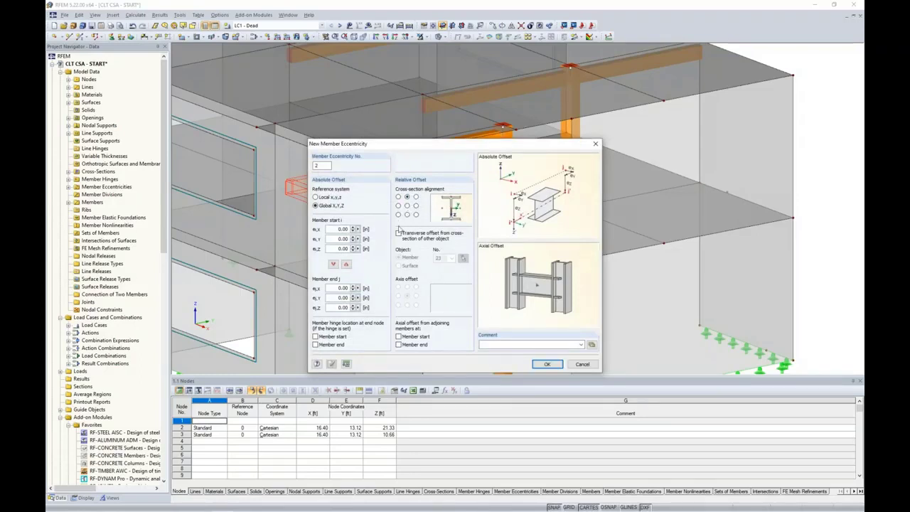
left_click(399, 233)
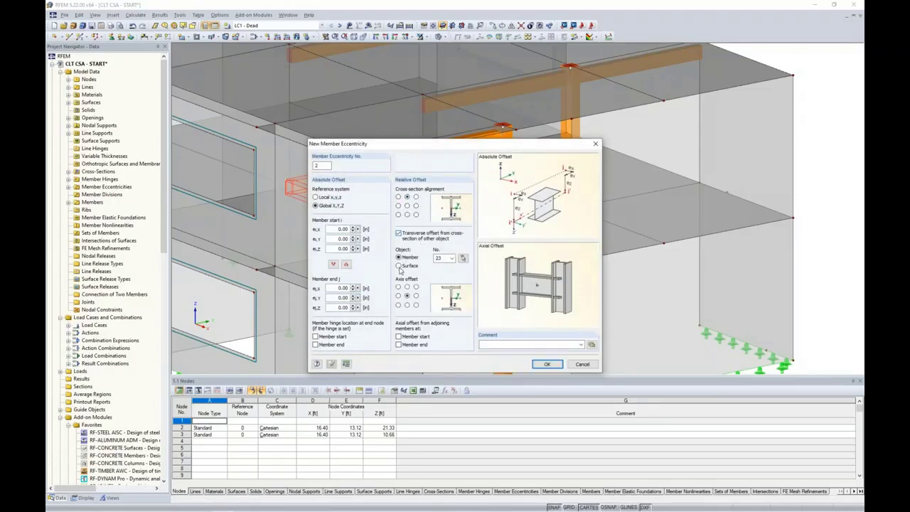
left_click(399, 265)
left_click(460, 258)
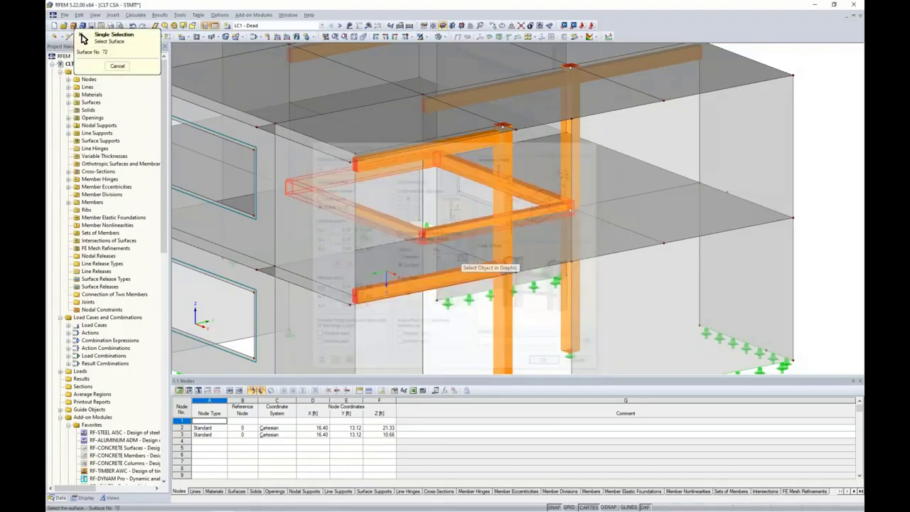
left_click(535, 234)
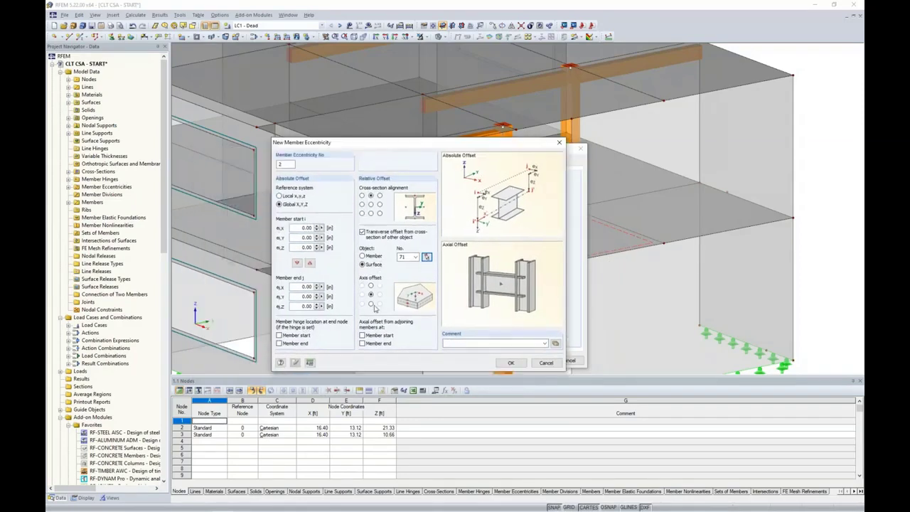
left_click(511, 363)
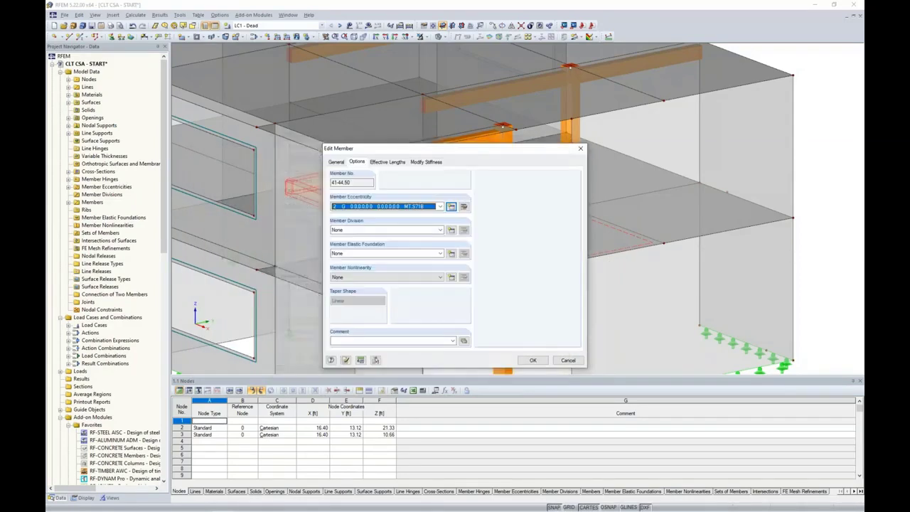
left_click(532, 361)
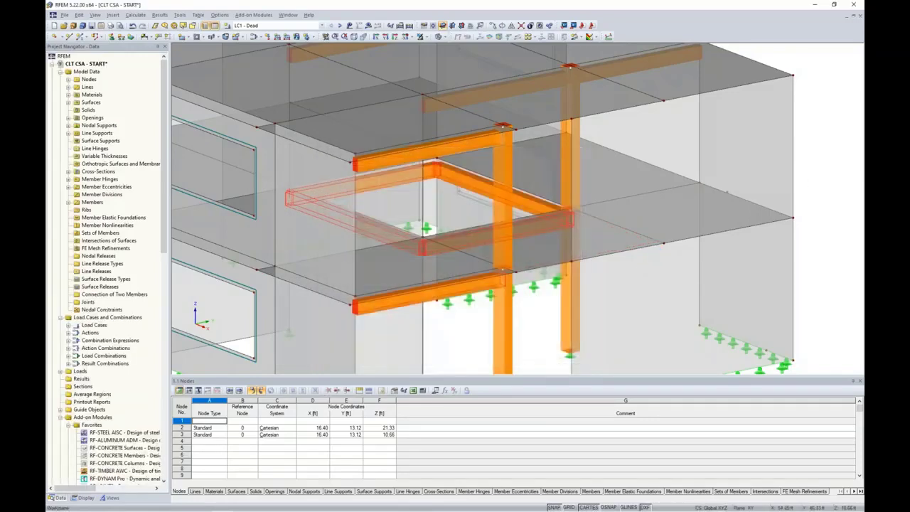
Display the loads of load case LC1 - Dead on the model and examine them.
middle_click_drag(773, 198, 842, 217, "ctrl")
scroll(685, 241, "down", 3)
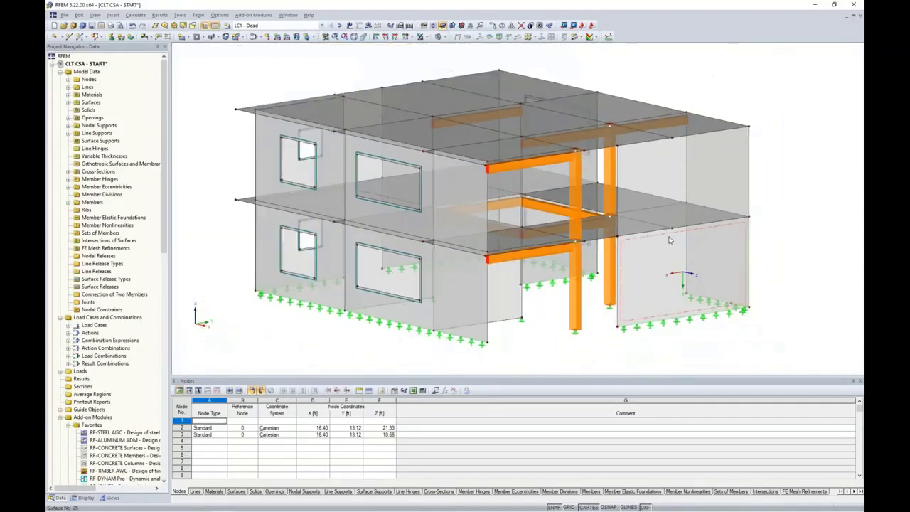
middle_click_drag(442, 241, 563, 195, "ctrl")
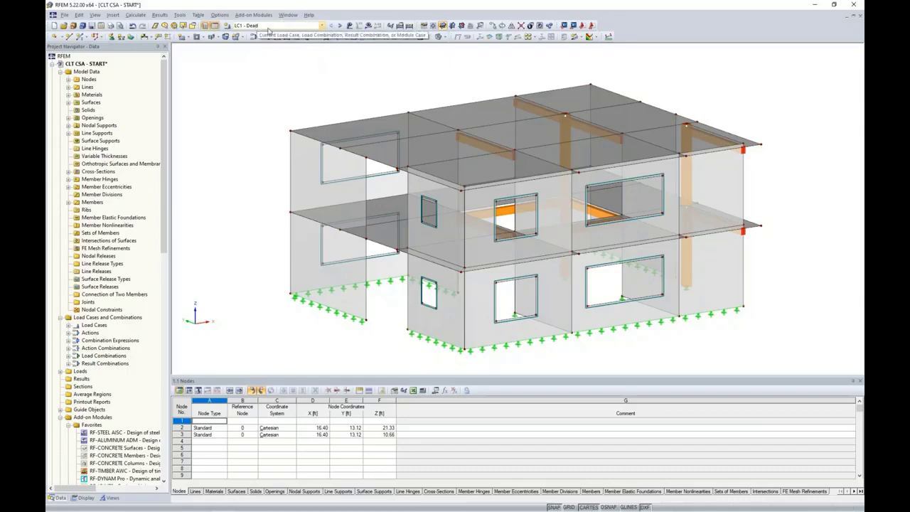
left_click(349, 25)
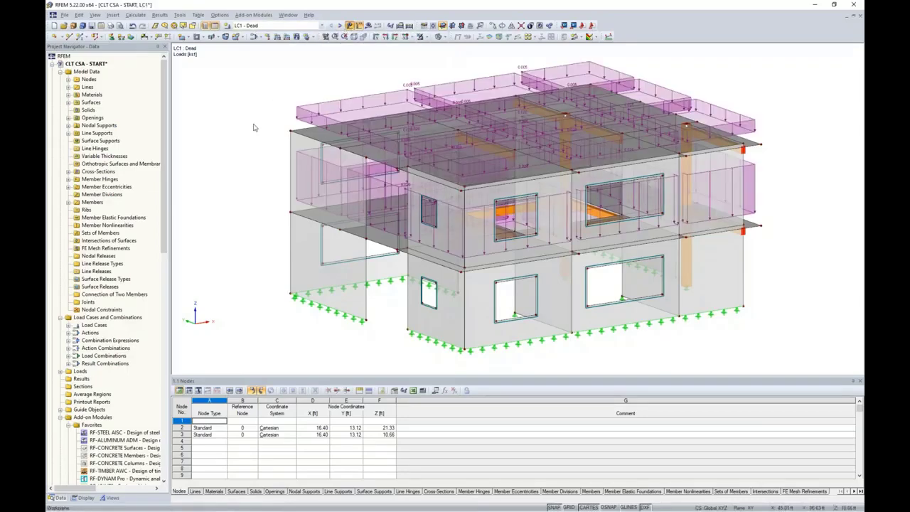
middle_click_drag(241, 151, 280, 131, "ctrl")
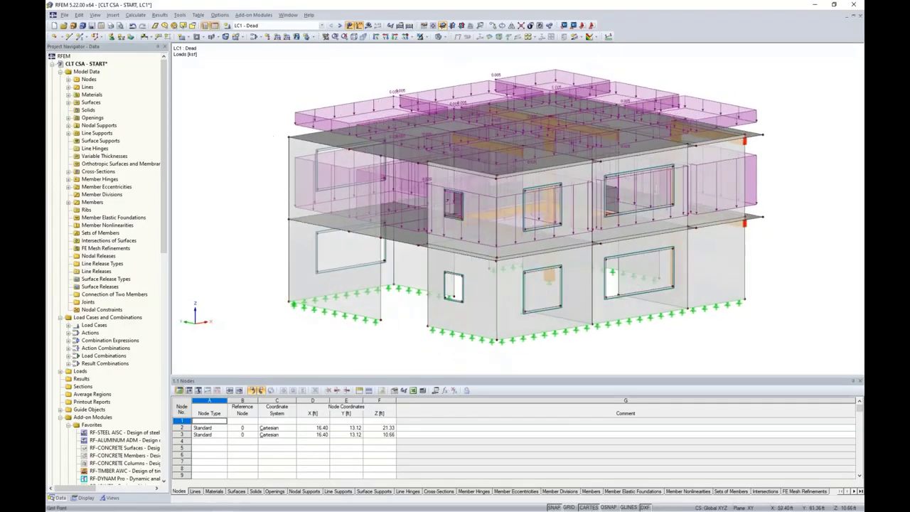
Step through load cases LC2 - Live, LC3 - Snow and LC4 - Wind to examine their loads on the building.
left_click(341, 26)
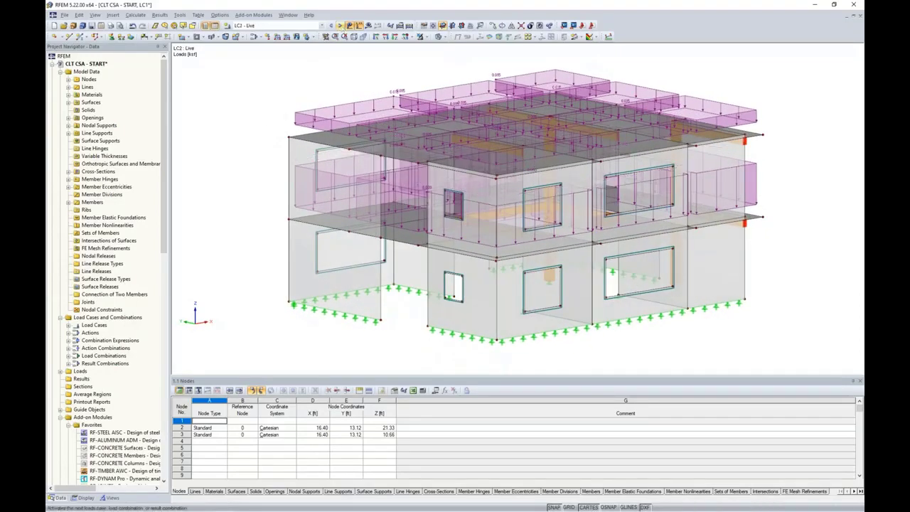
middle_click_drag(248, 138, 307, 97, "ctrl")
left_click(341, 25)
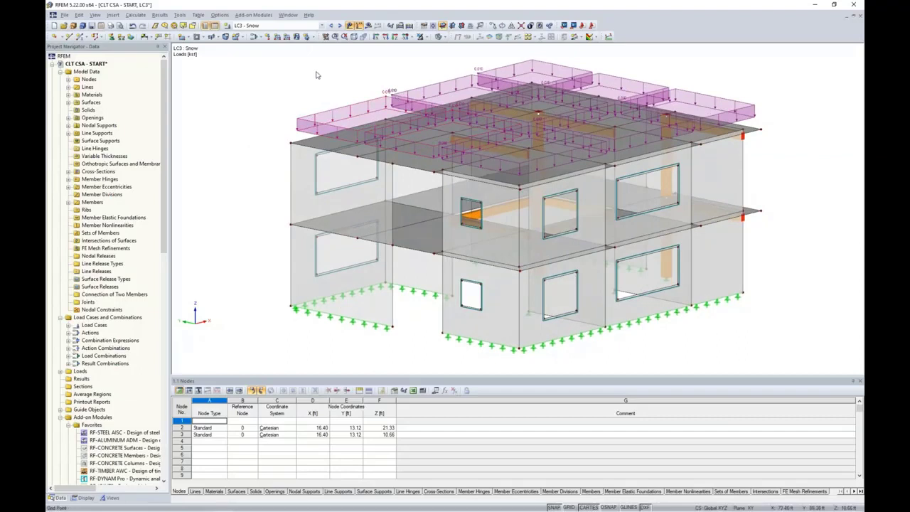
left_click(339, 26)
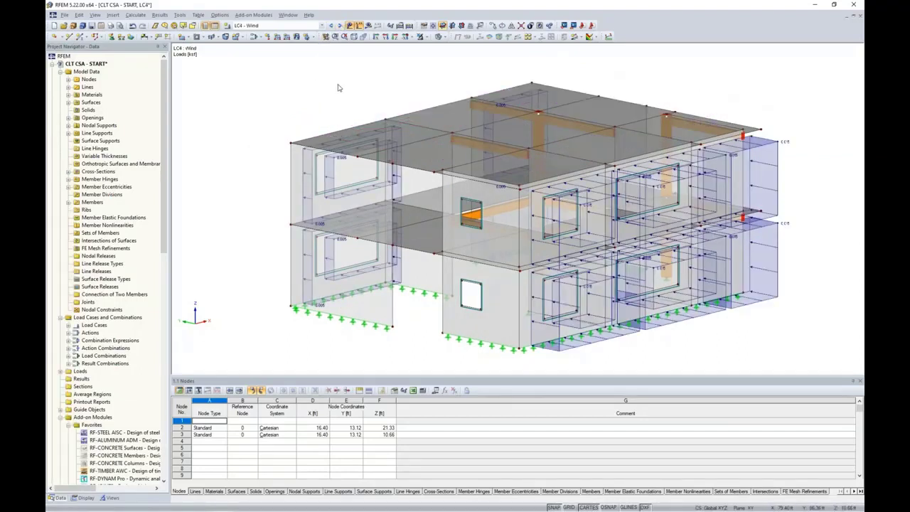
middle_click_drag(295, 134, 516, 139, "ctrl")
scroll(327, 119, "down", 2)
middle_click_drag(303, 109, 347, 119)
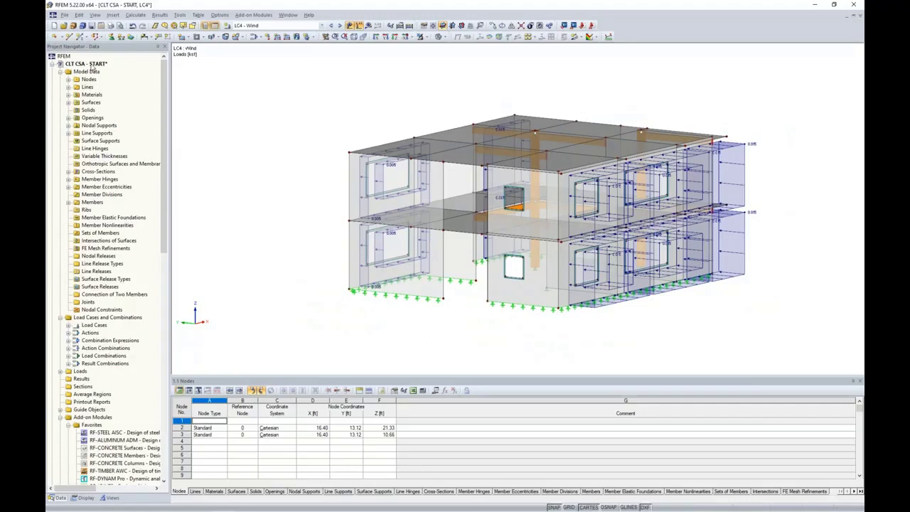
Review the model's general data, checking the NBC 2015 standard, the available standards and the automatic load combination setting, without changing anything.
right_click(89, 64)
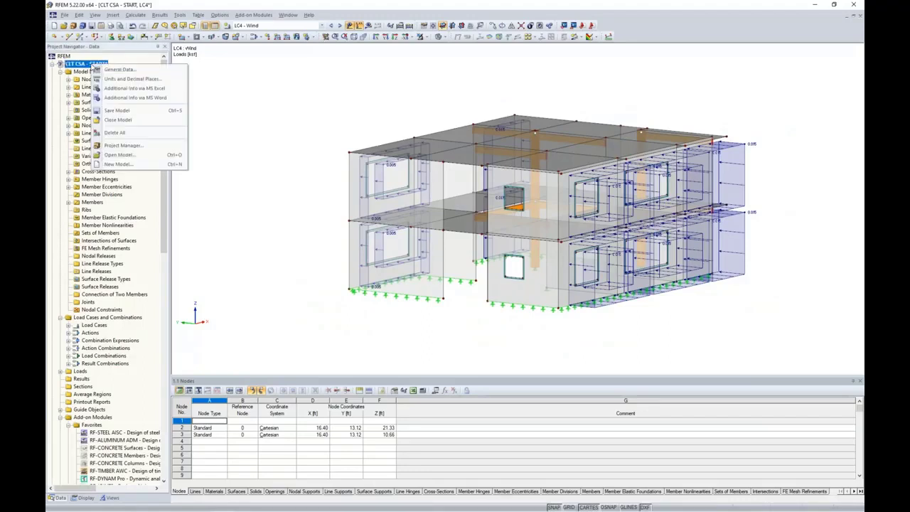
left_click(108, 76)
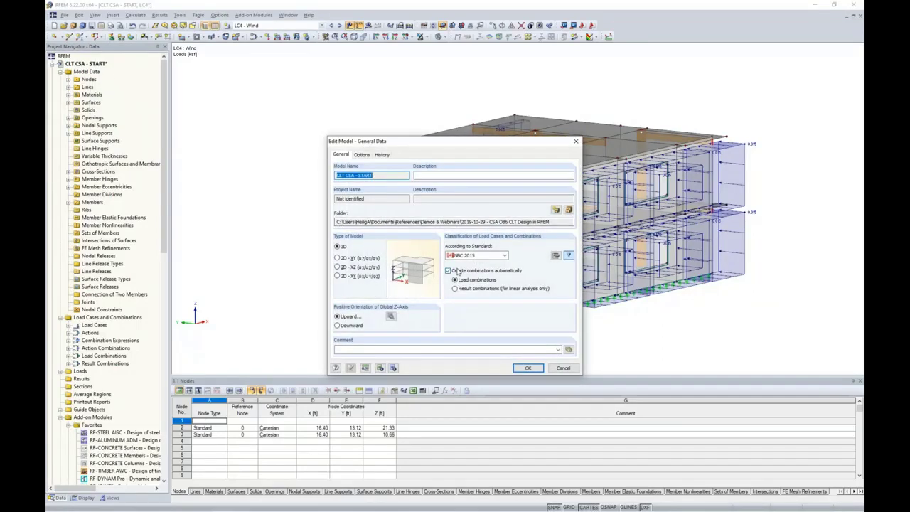
left_click(503, 257)
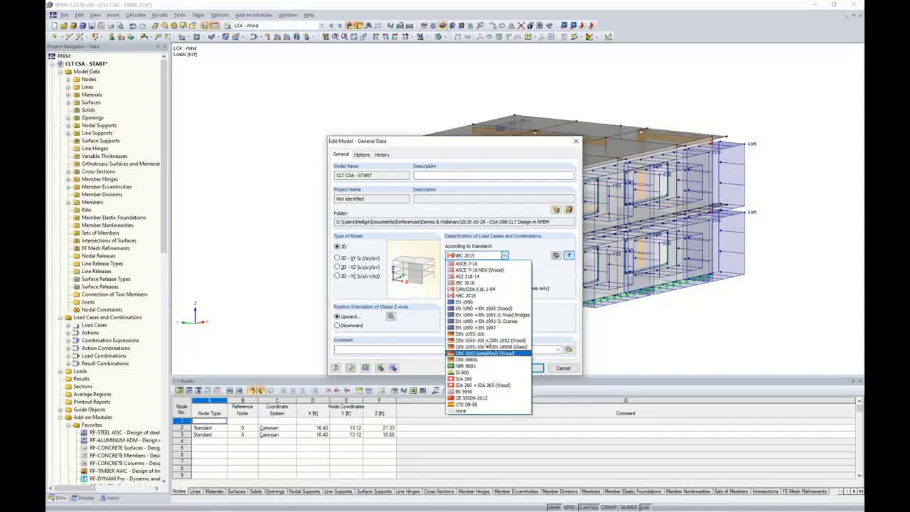
left_click(539, 280)
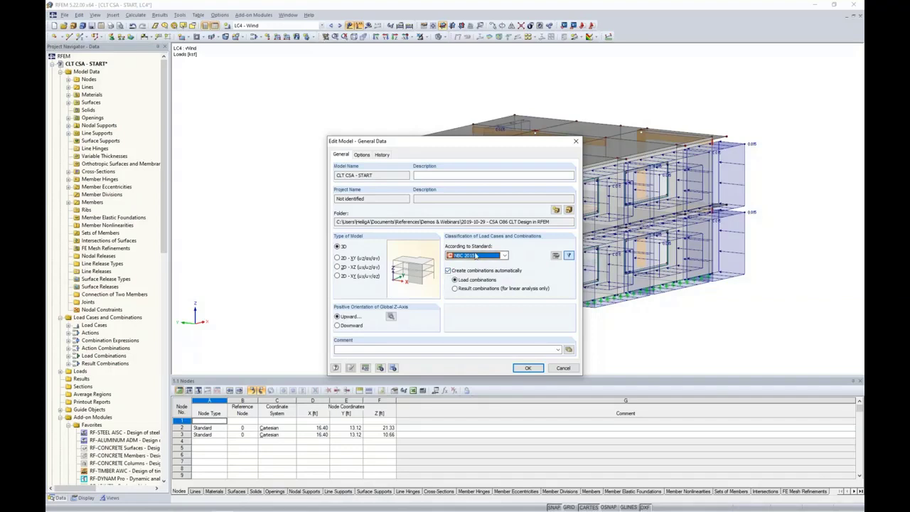
left_click(561, 368)
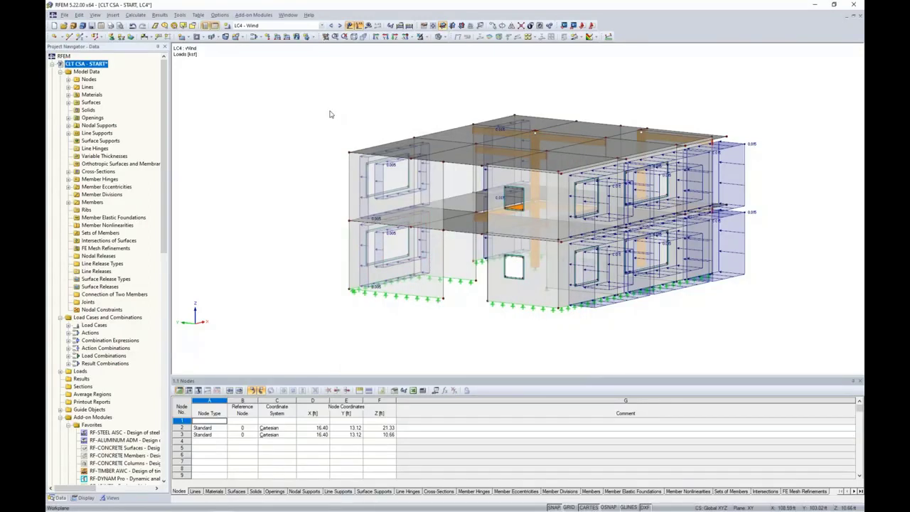
Review the load cases and both combination expressions, and read the NBC 2015 design situation formulas for the Limit State of Strength.
left_click(253, 37)
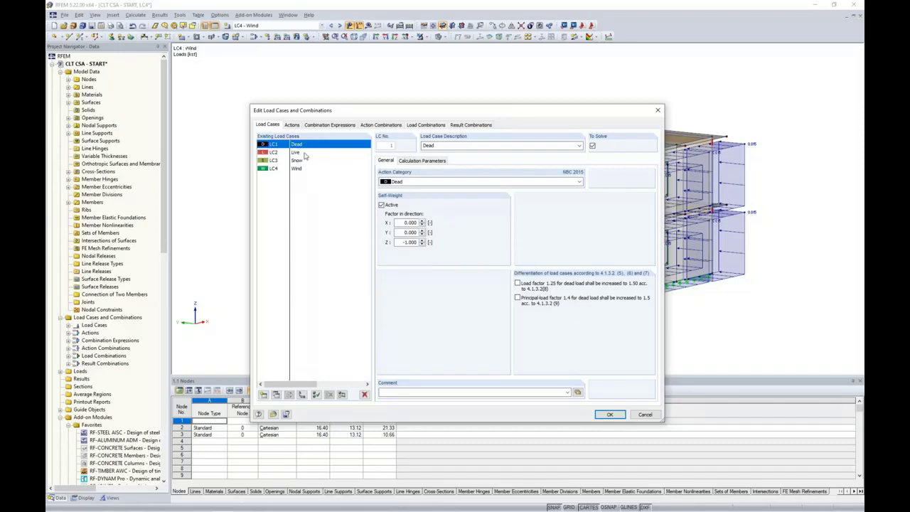
left_click(332, 125)
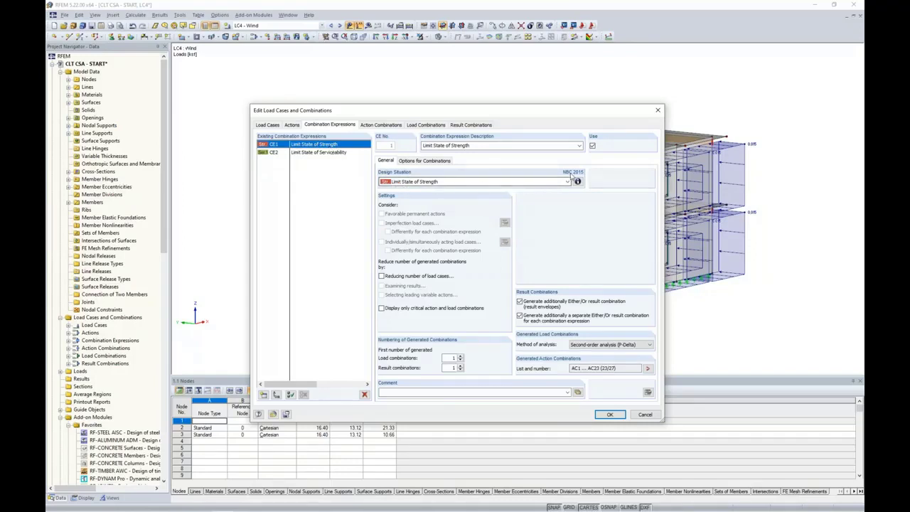
left_click(341, 154)
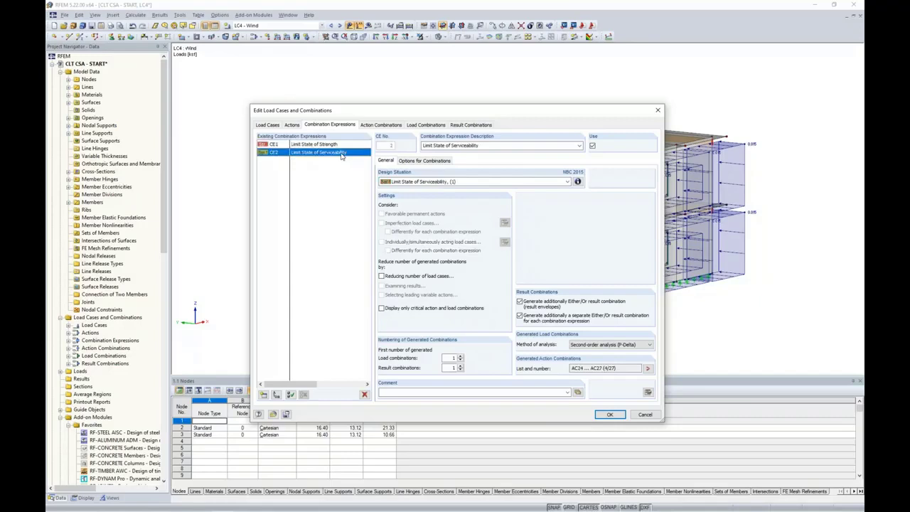
left_click(332, 145)
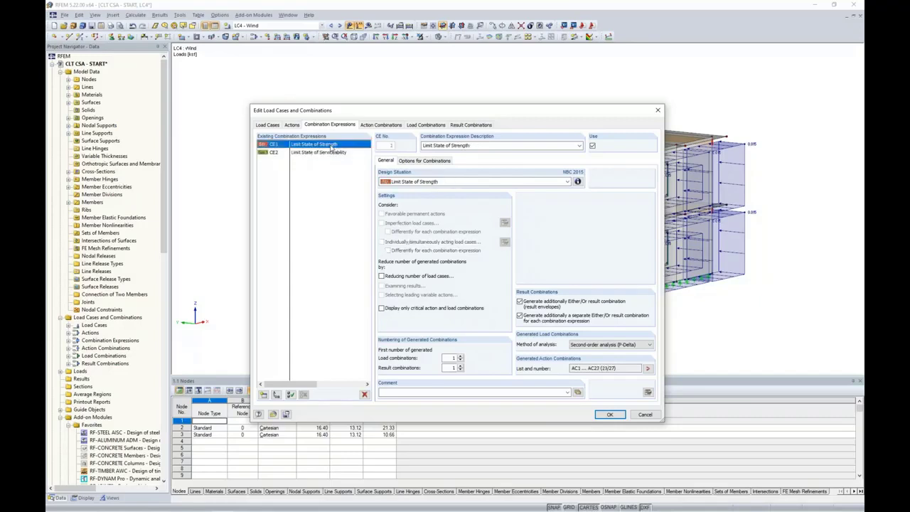
left_click(577, 181)
left_click_drag(547, 141, 533, 218)
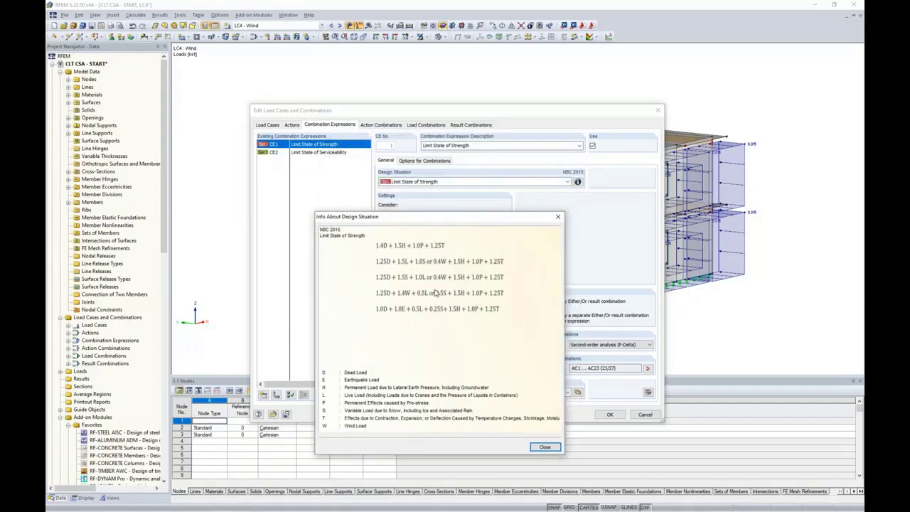
left_click(545, 447)
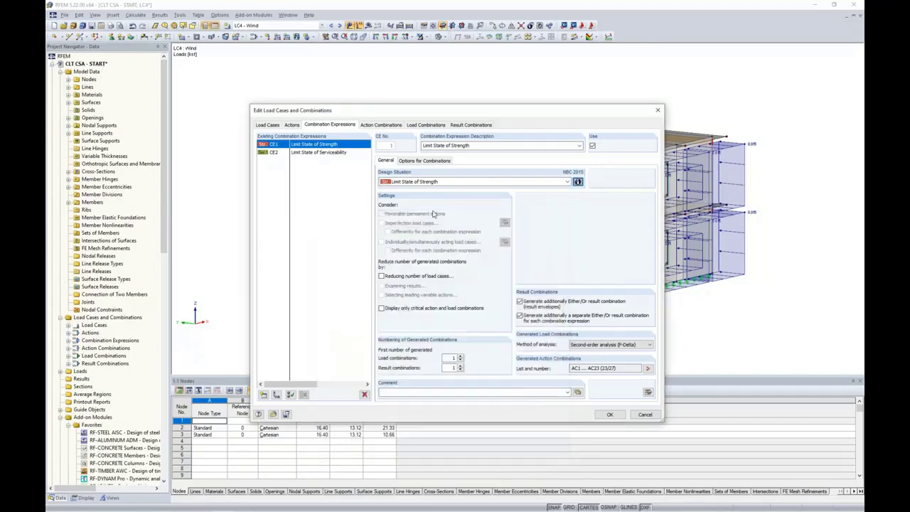
Examine the load combinations, CO1's calculation parameters and result combinations RC1 and RC2, and leave the load settings without changes.
left_click(417, 125)
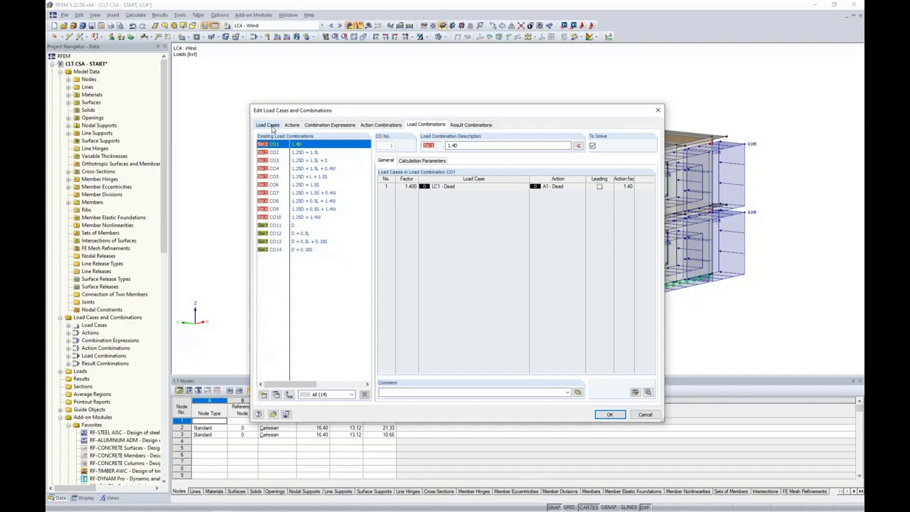
left_click(416, 162)
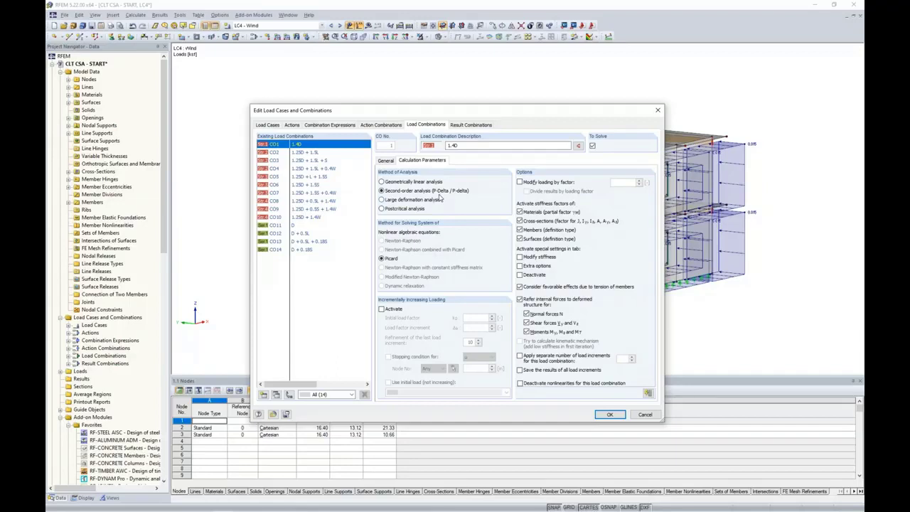
left_click(470, 124)
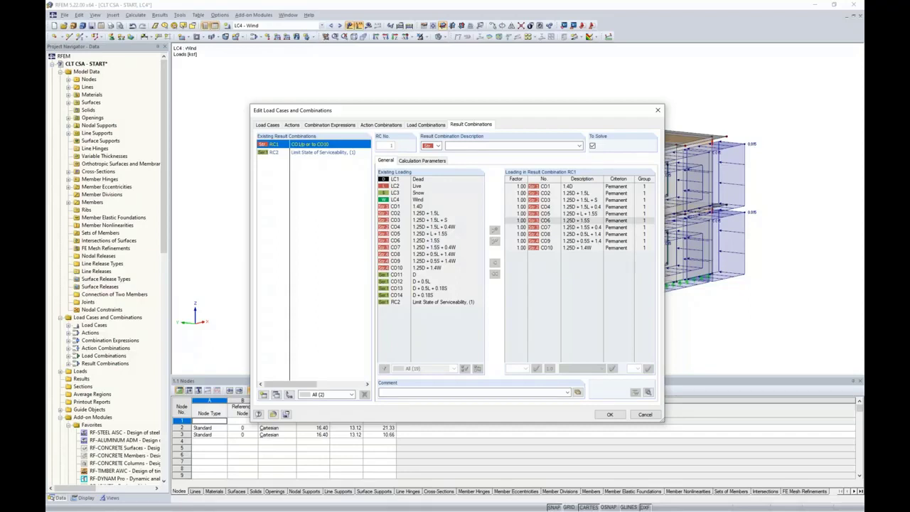
left_click(308, 153)
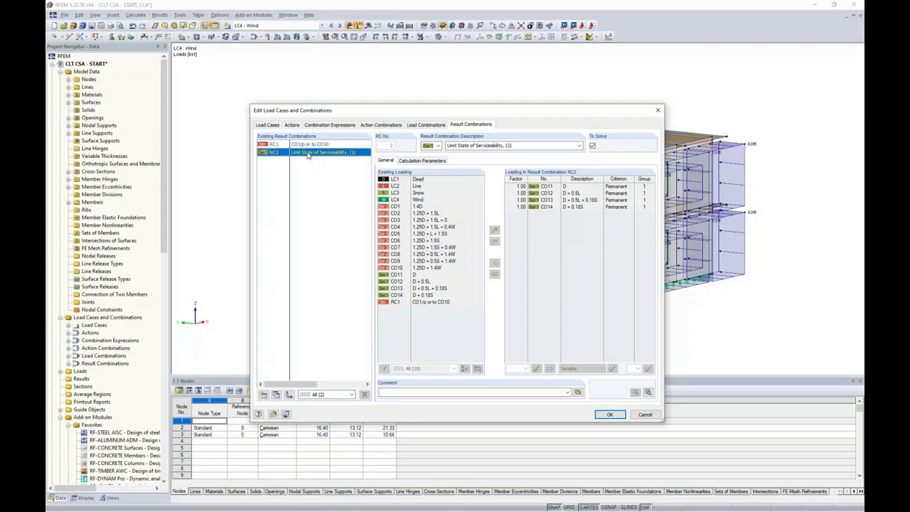
left_click(637, 415)
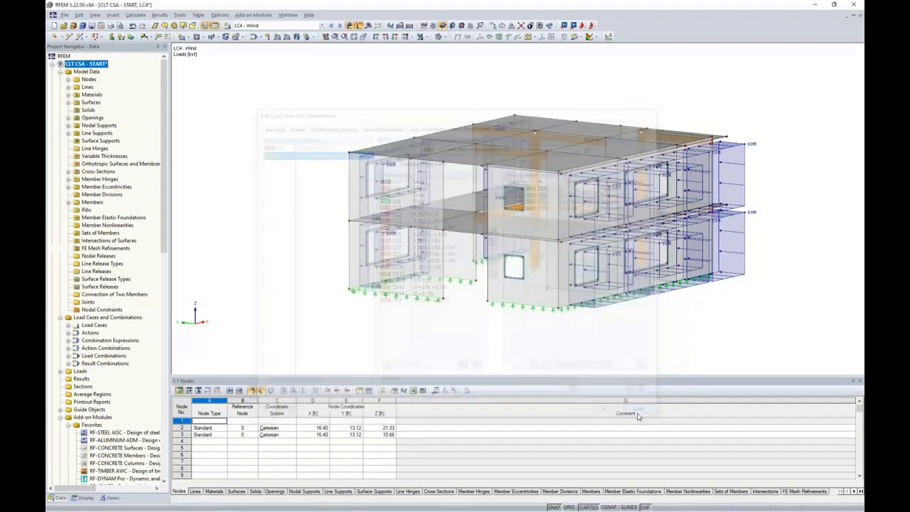
Display load combinations CO2, CO3 and CO4 on the model one after another to examine their loads.
left_click(270, 25)
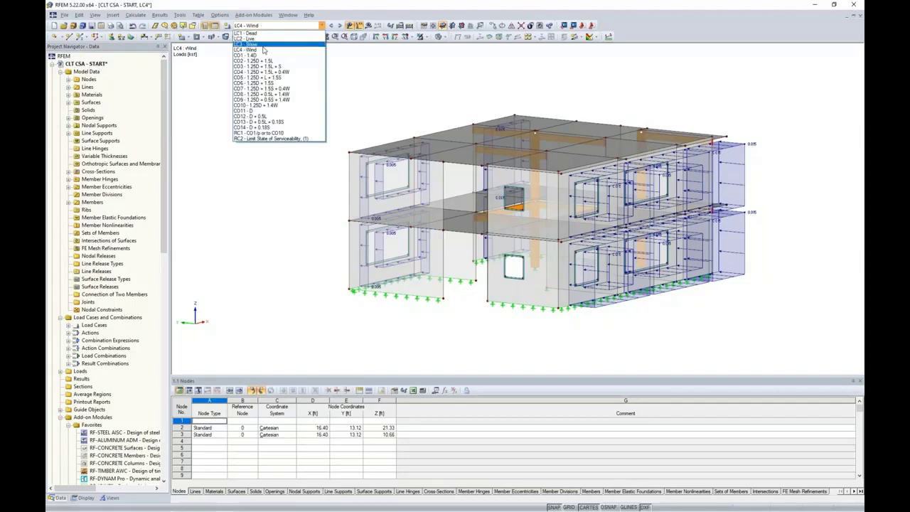
left_click(265, 61)
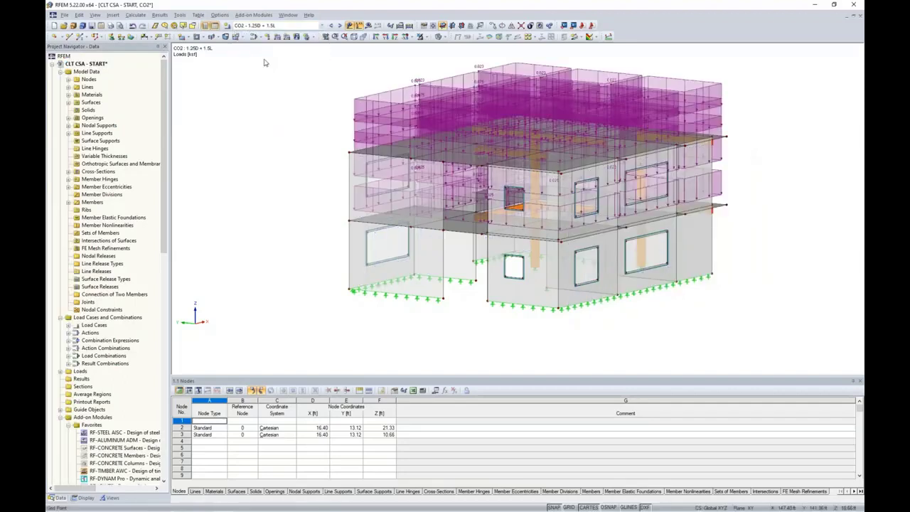
left_click(339, 25)
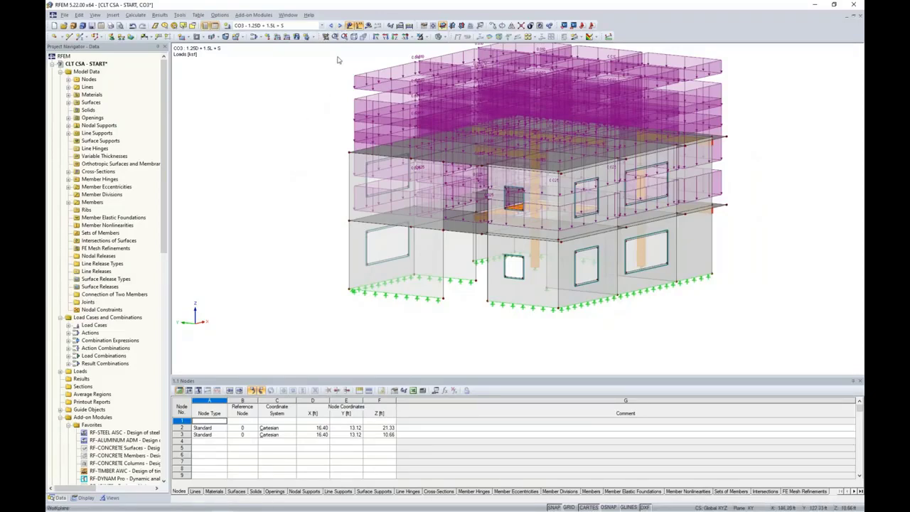
left_click(339, 25)
Hide the loads so that only the building model is displayed.
middle_click_drag(306, 156, 283, 158, "ctrl")
left_click(349, 26)
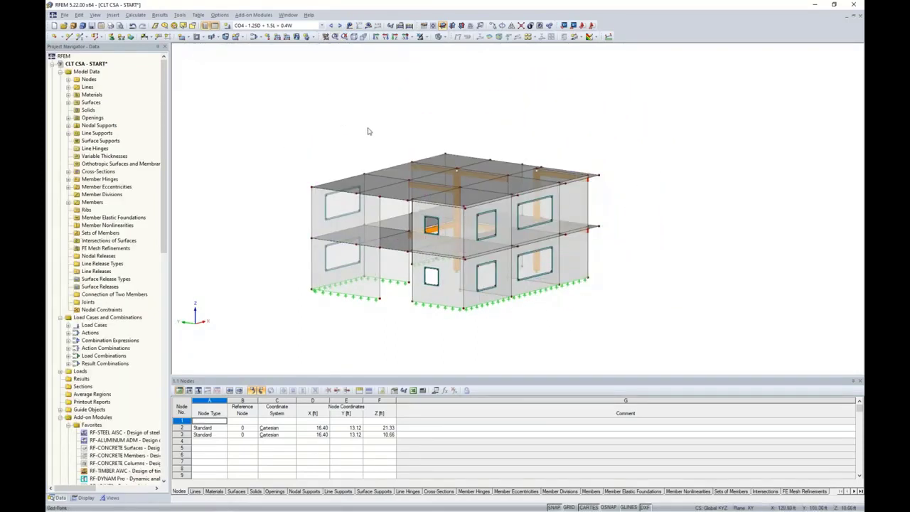
middle_click_drag(368, 130, 395, 122)
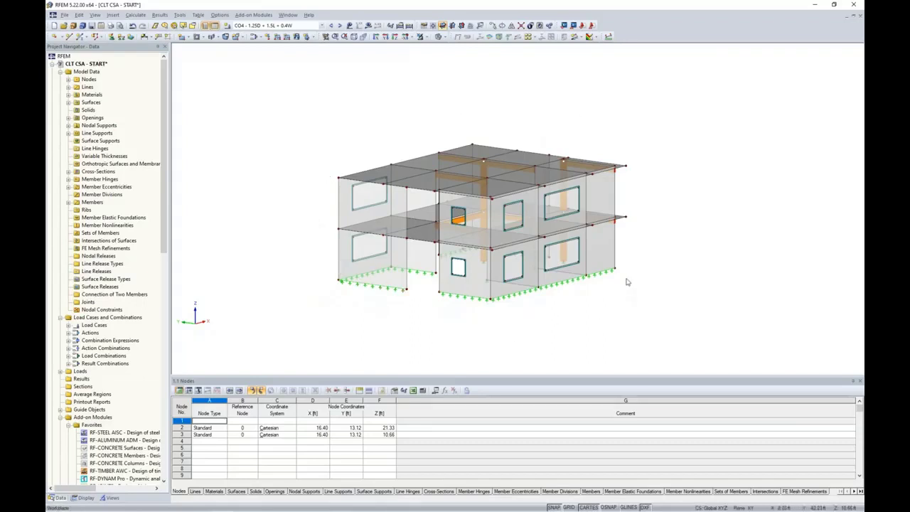
middle_click_drag(627, 284, 533, 316, "ctrl")
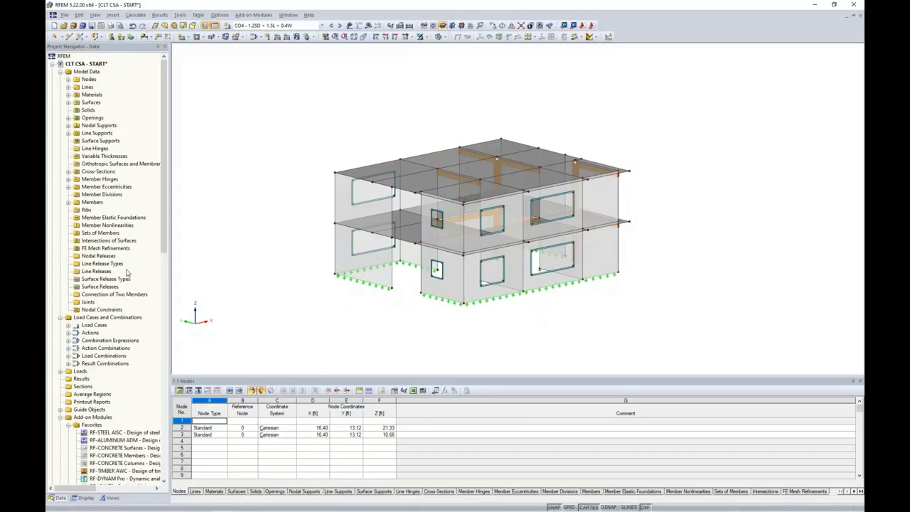
Open the RF-LAMINATE add-on module for the design of laminate surfaces and switch to the presentation slides.
scroll(128, 272, "down", 2)
scroll(128, 273, "down", 8)
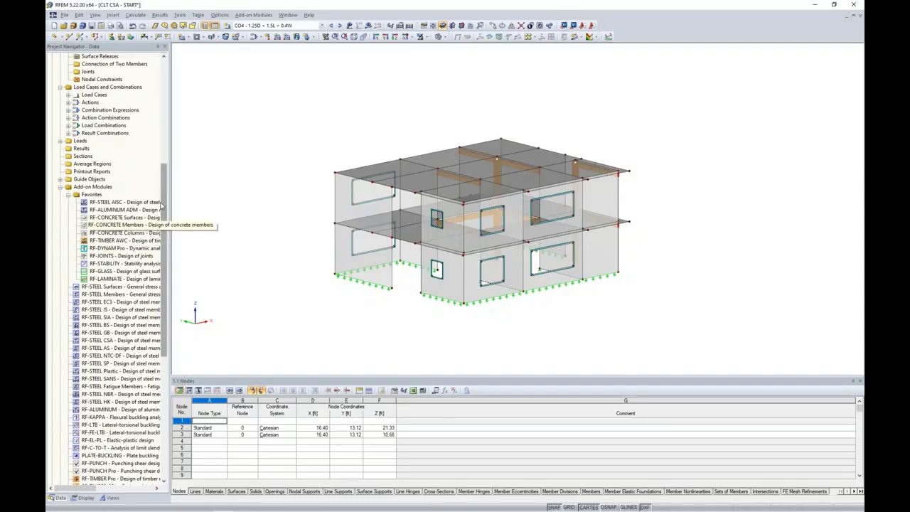
left_click_drag(161, 205, 172, 258)
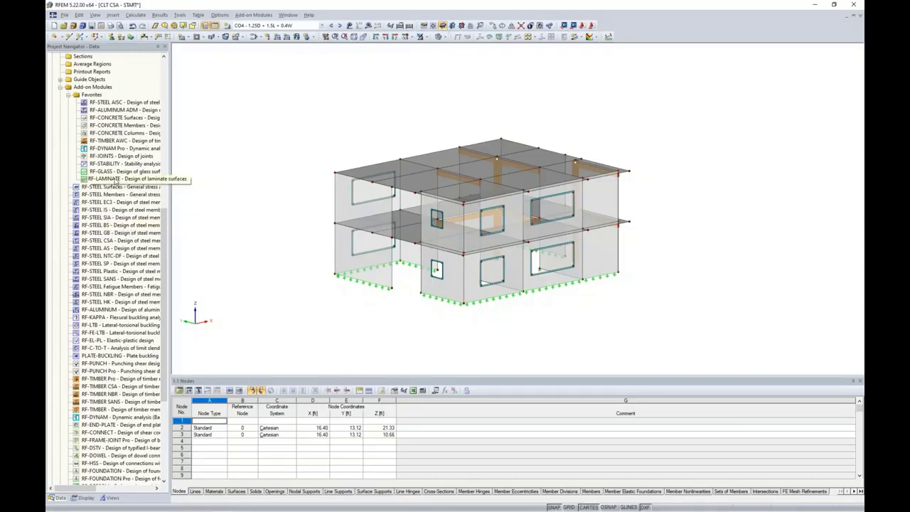
left_click(255, 15)
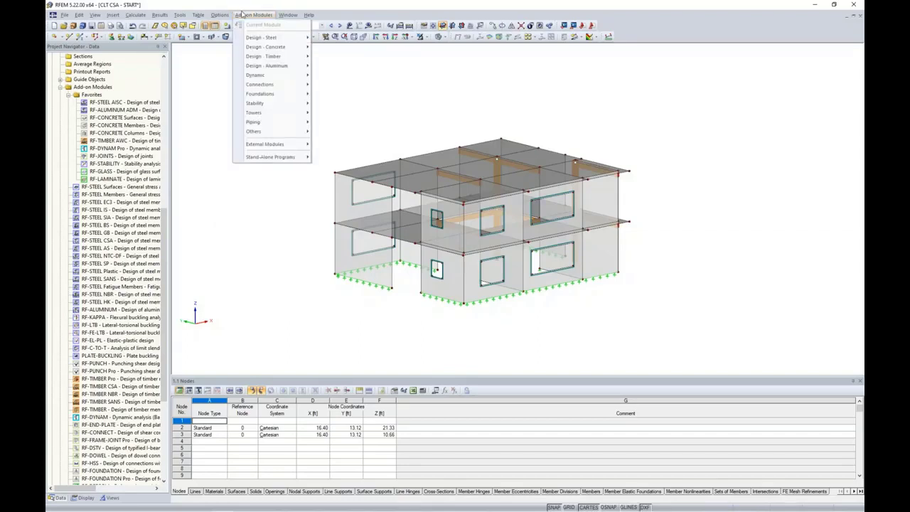
mouse_move(266, 135)
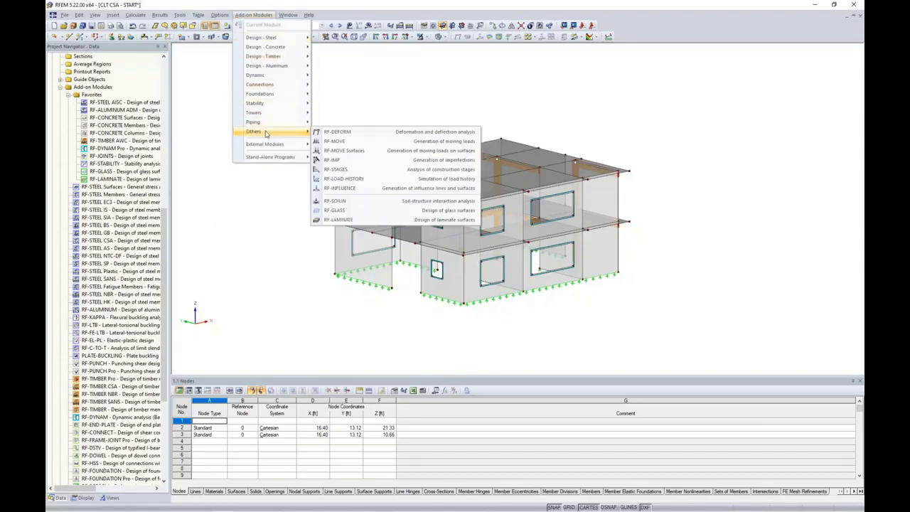
left_click(339, 220)
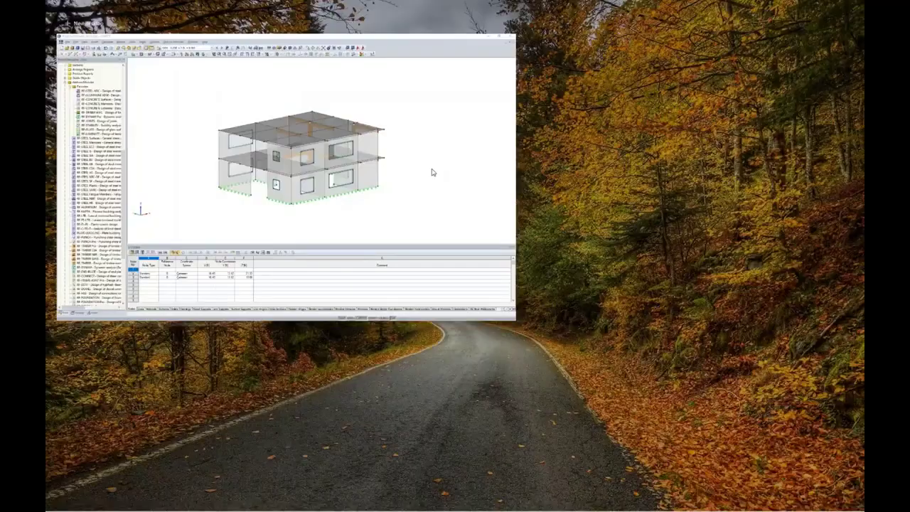
key("alt+Tab")
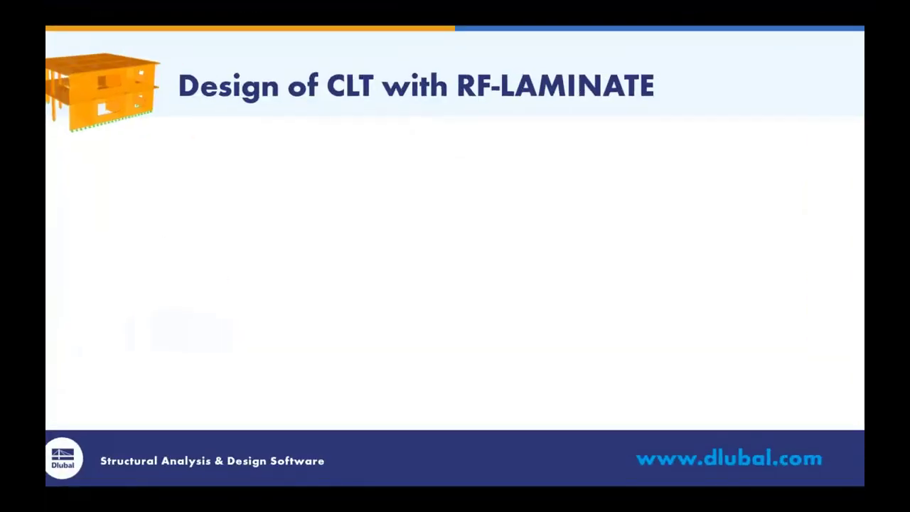
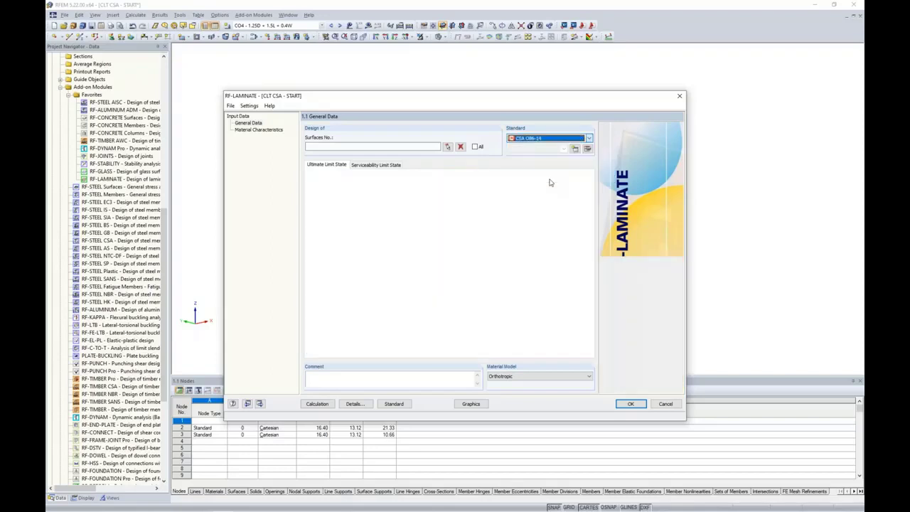
Choose the roof surfaces and three upper-storey wall surfaces in the model (50, 53, 54, 57-63, 76, 79) as the surfaces to design.
left_click(341, 148)
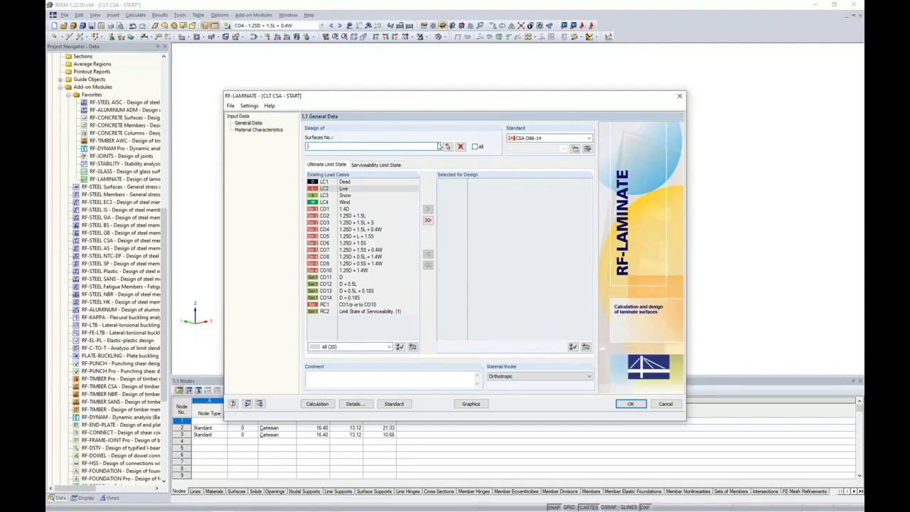
left_click(447, 146)
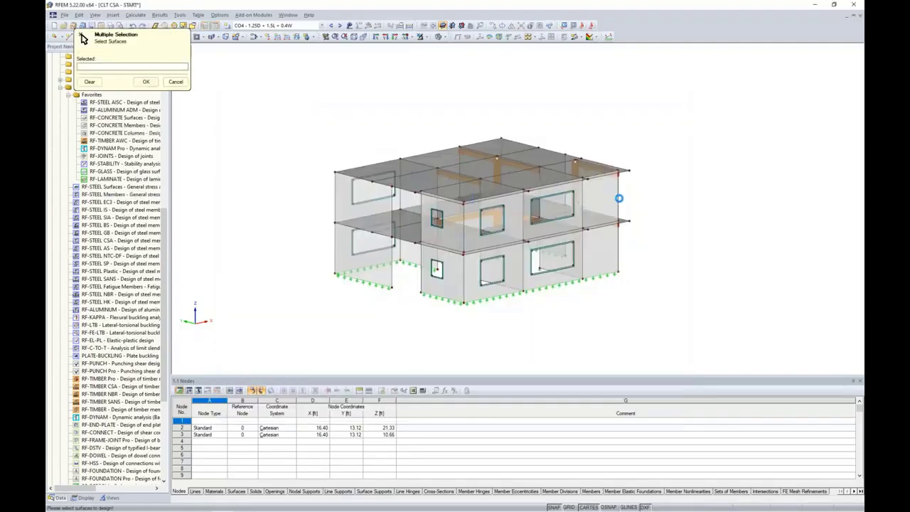
middle_click_drag(619, 199, 526, 185, "ctrl")
left_click_drag(334, 152, 624, 184)
middle_click_drag(628, 192, 653, 224, "ctrl")
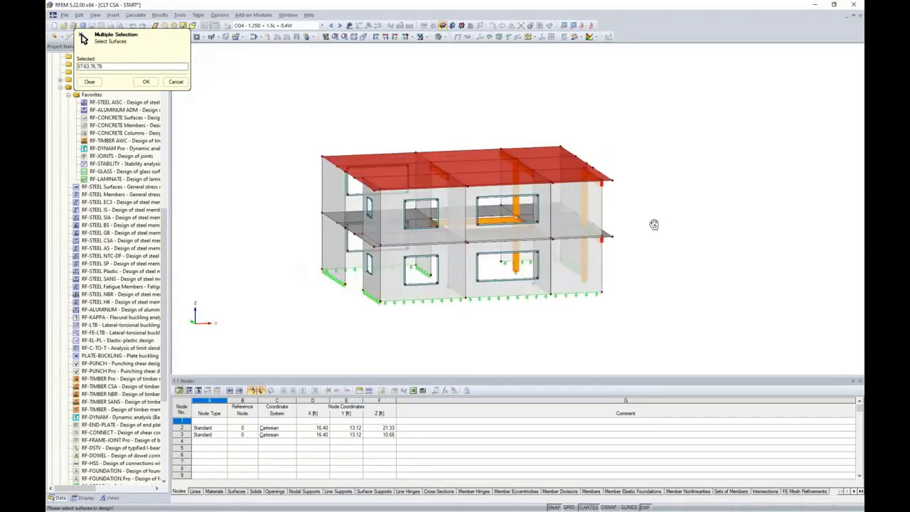
left_click(469, 230)
left_click(544, 228)
left_click(572, 208)
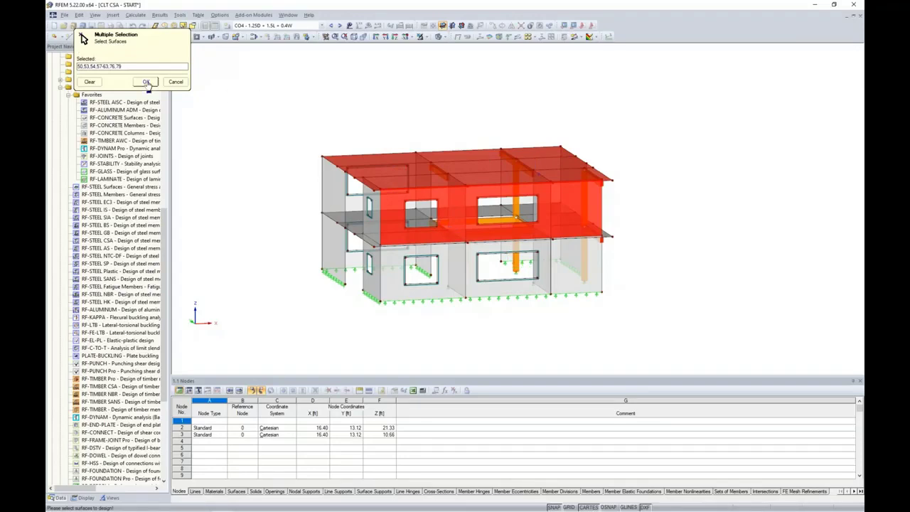
left_click(146, 81)
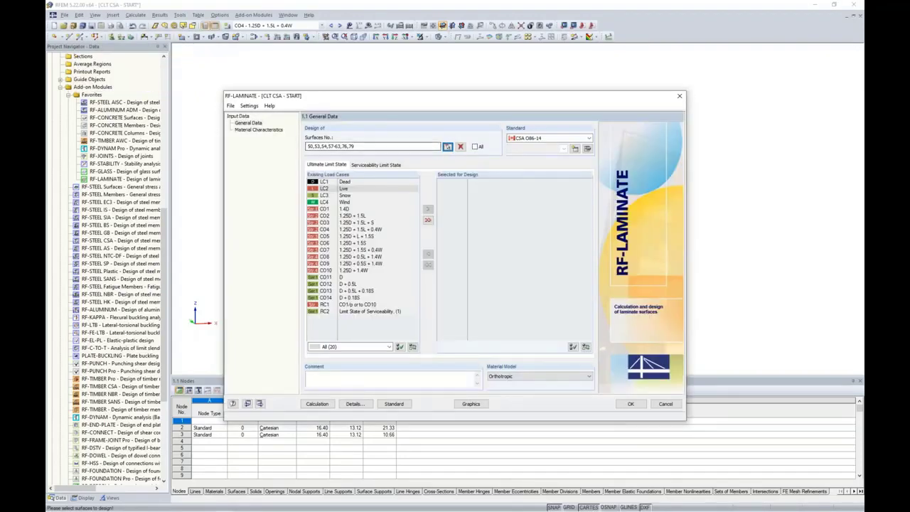
Add load combinations CO1 to CO10 to the ultimate limit state design.
left_click(343, 209)
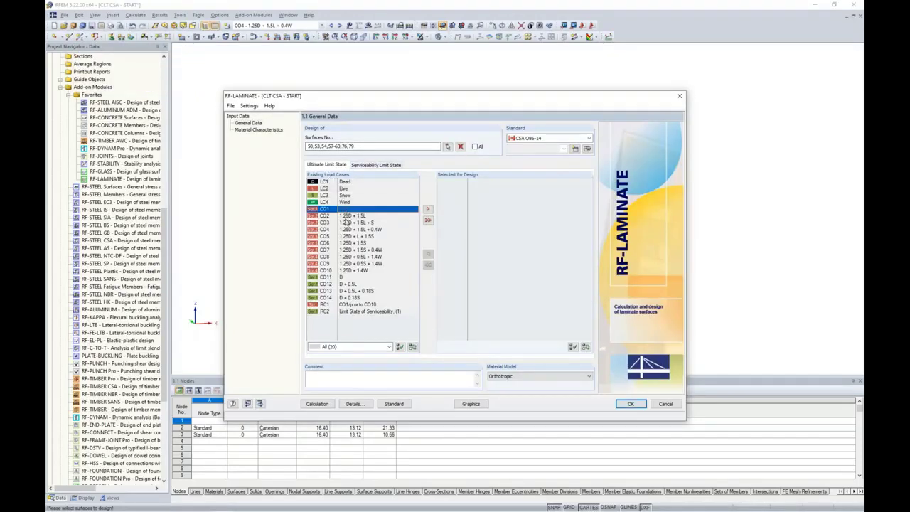
left_click(342, 271, "shift")
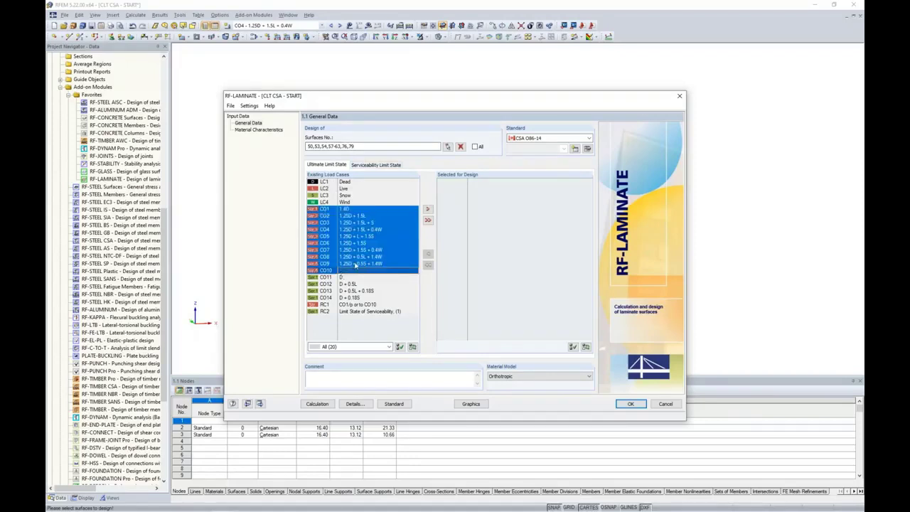
left_click(428, 209)
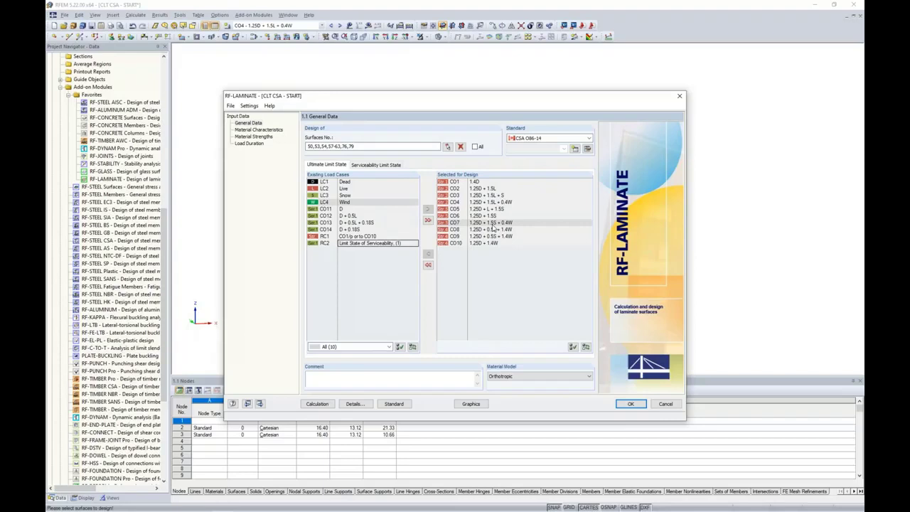
Add load combinations CO11 to CO14 to the serviceability limit state design.
left_click(377, 164)
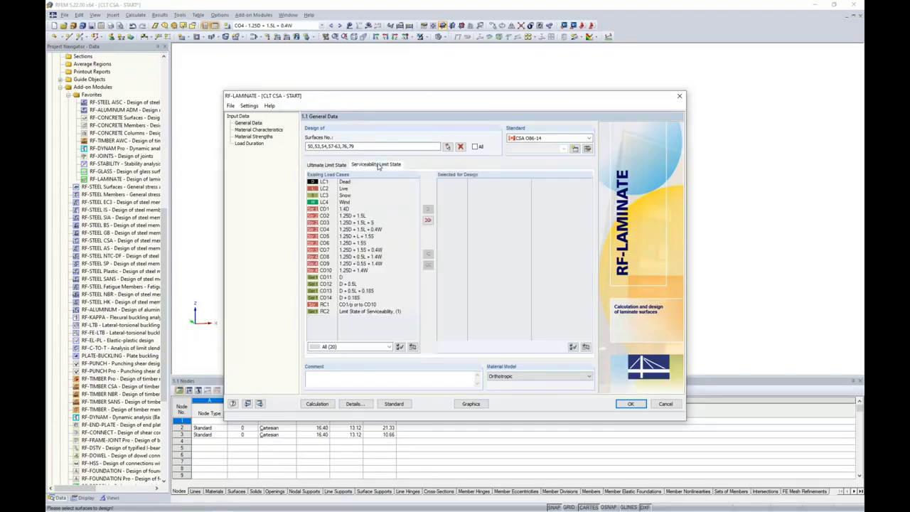
left_click(350, 277)
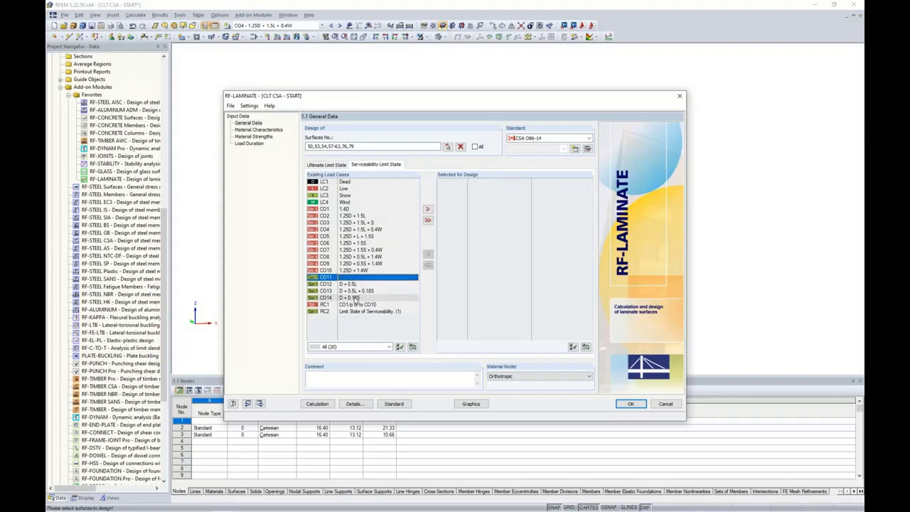
left_click(355, 298, "shift")
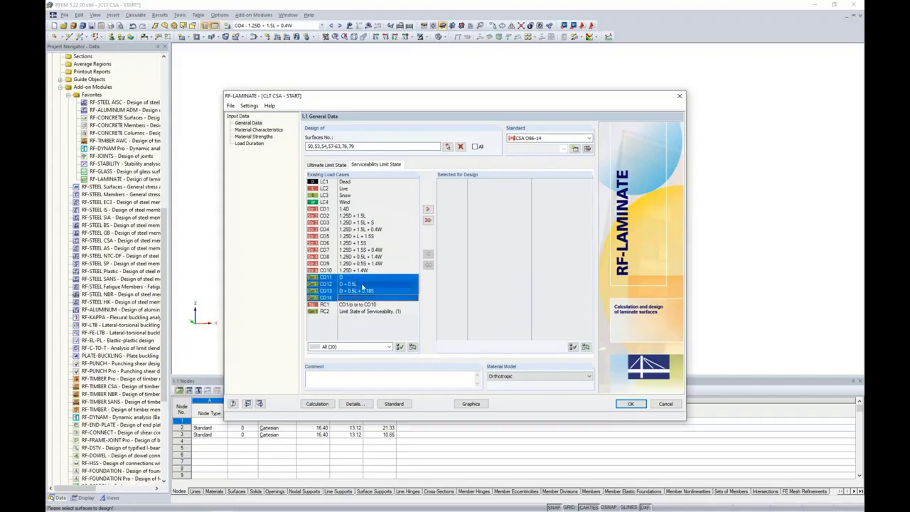
left_click(427, 209)
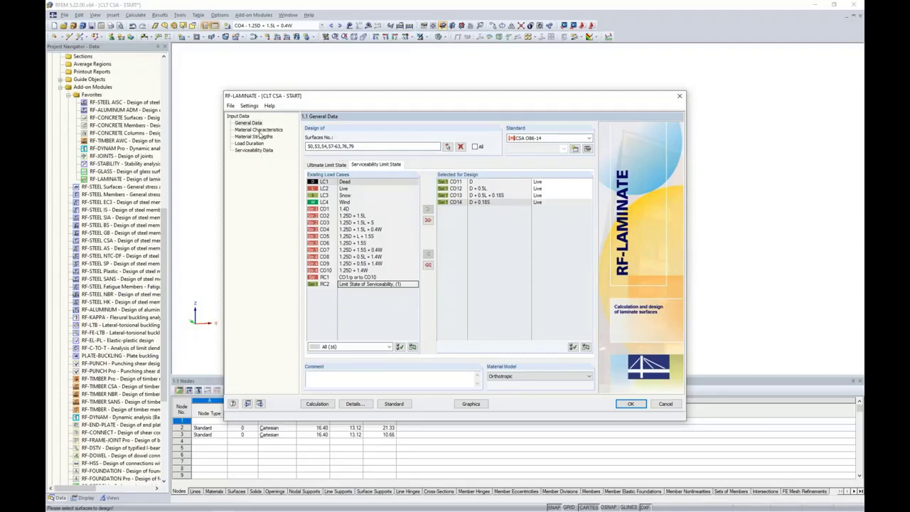
Open the material characteristics and rename the first composition to Floors.
left_click(259, 130)
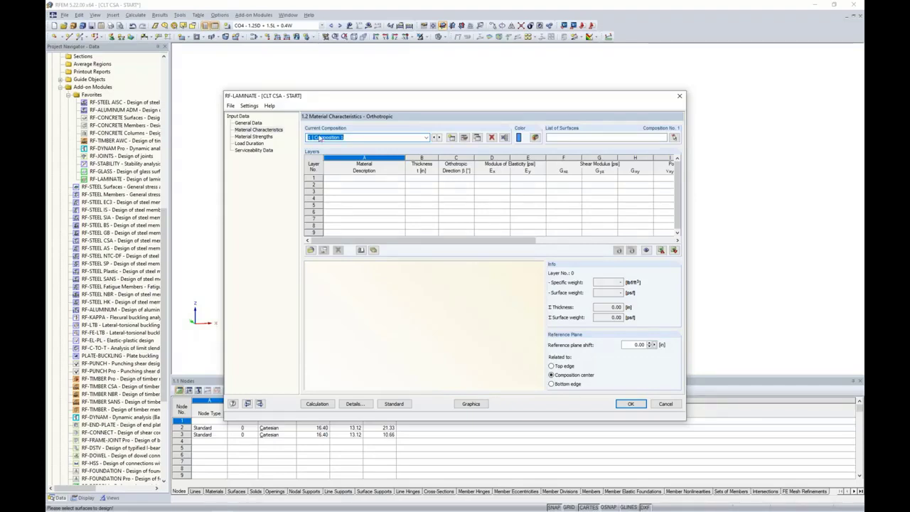
left_click_drag(356, 138, 277, 136)
key("BackSpace")
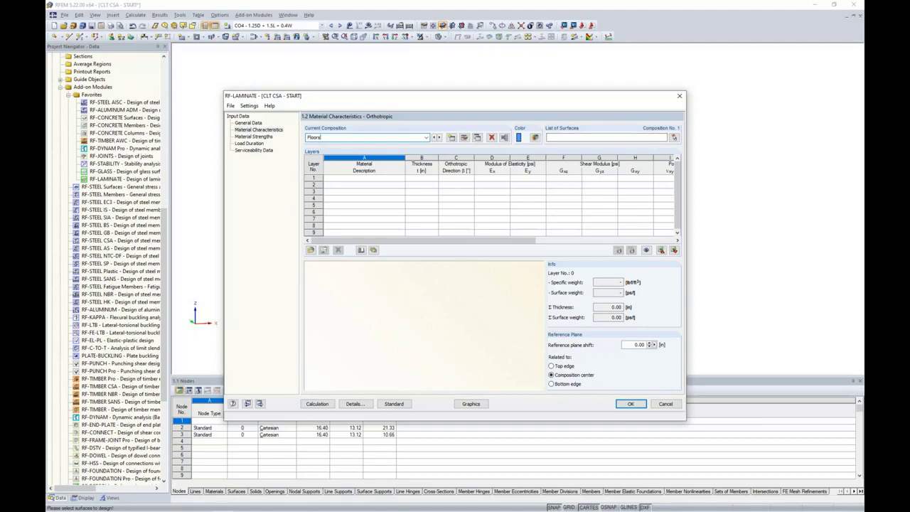
Assign all roof and intermediate floor surfaces in the model (57-63, 66, 67, 69-72, 76-79) to the Floors composition.
left_click(674, 137)
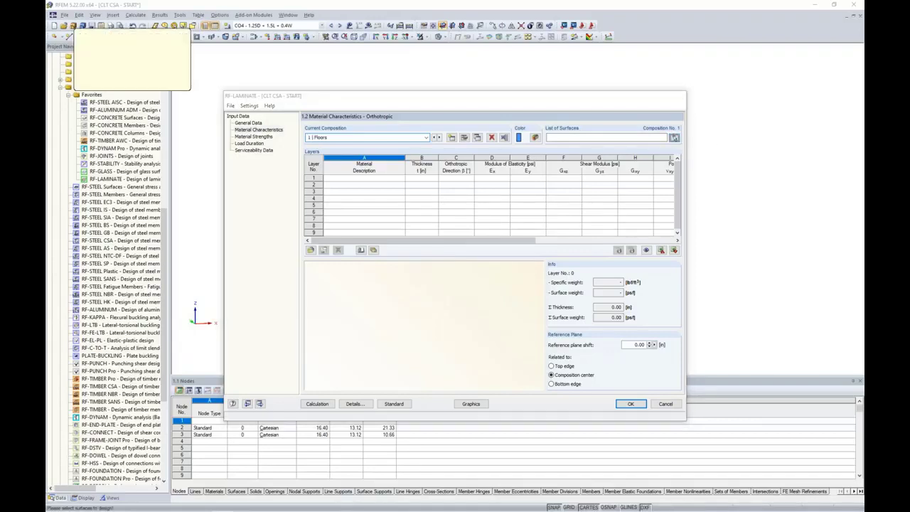
middle_click_drag(661, 208, 519, 189, "ctrl")
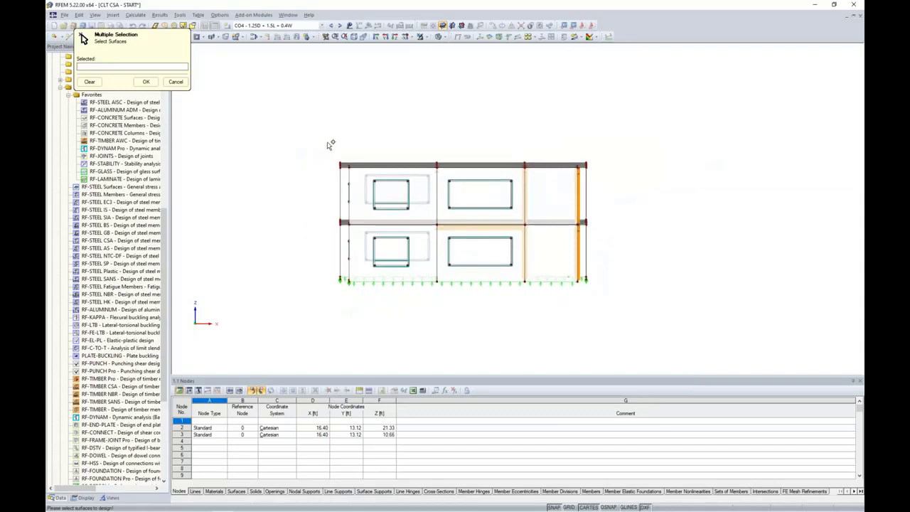
left_click_drag(323, 141, 613, 170)
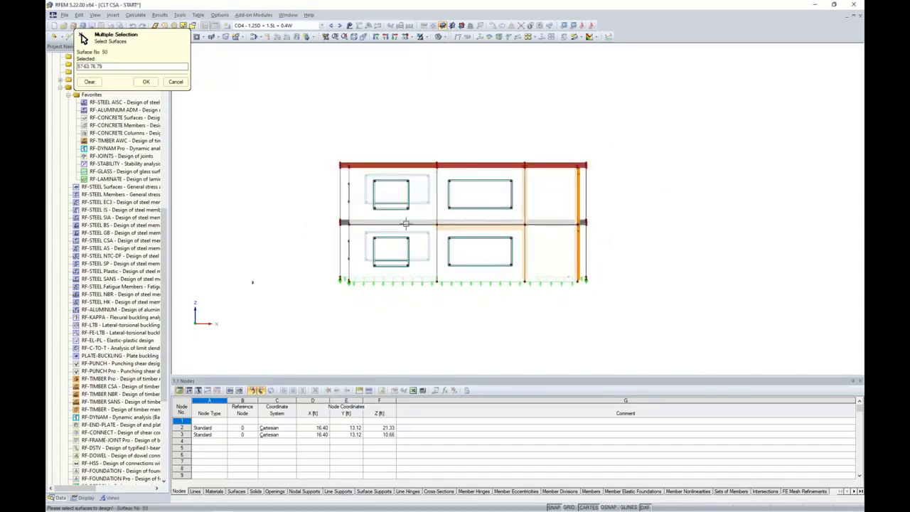
left_click_drag(324, 211, 617, 239)
middle_click_drag(630, 240, 674, 255, "ctrl")
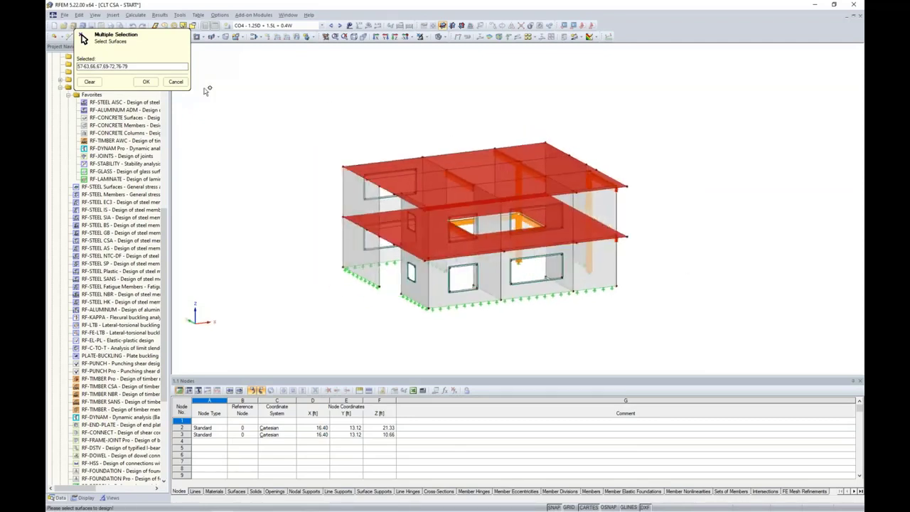
left_click(146, 82)
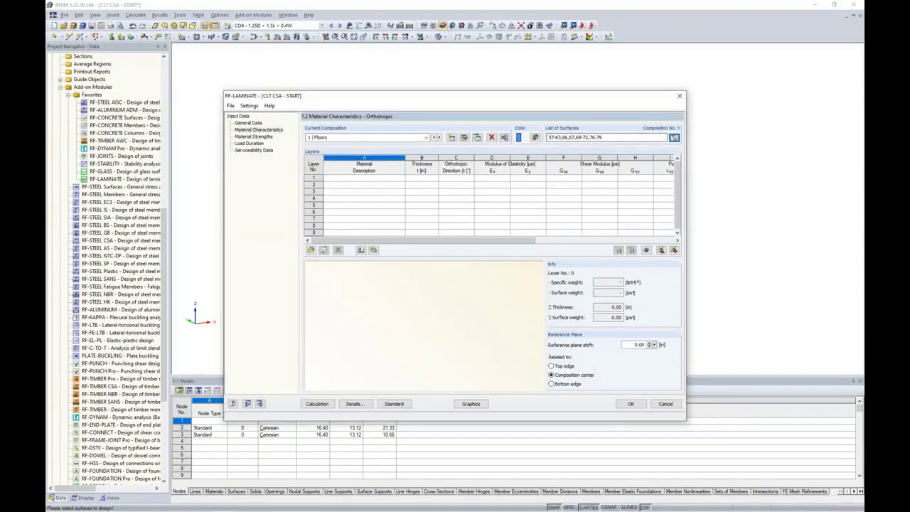
Set the colour of the Floors composition to orange (RGB 255, 128, 0).
left_click(535, 138)
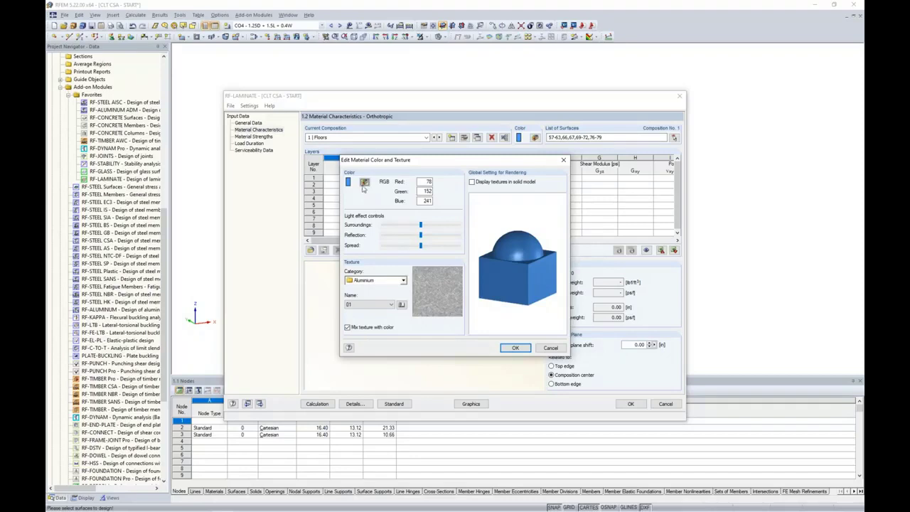
left_click(363, 182)
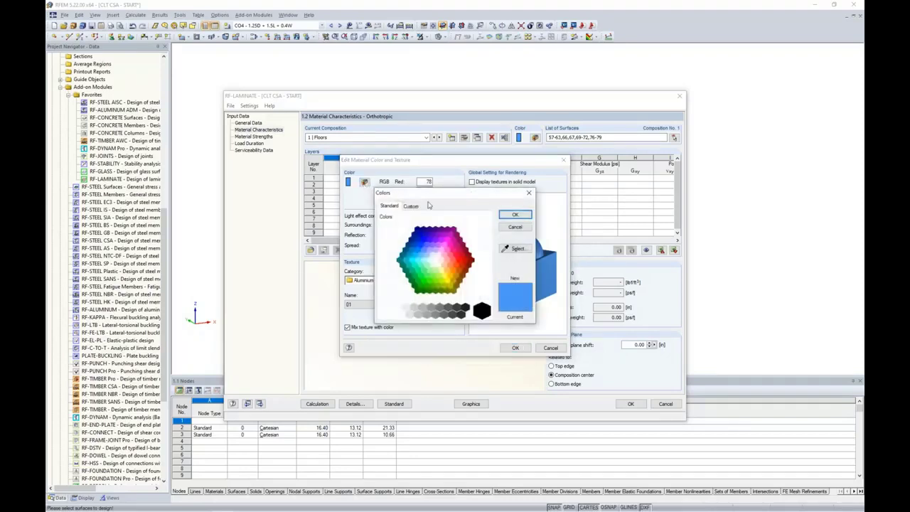
left_click(454, 271)
left_click(514, 214)
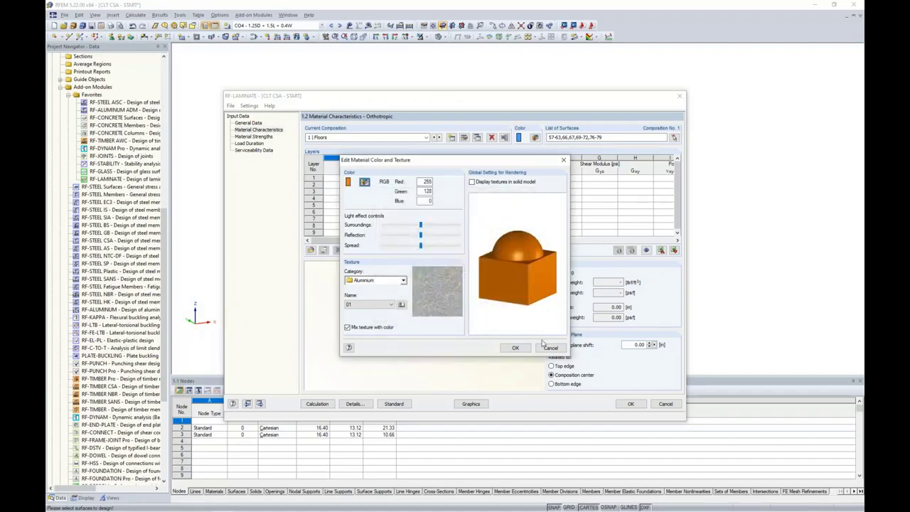
left_click(515, 347)
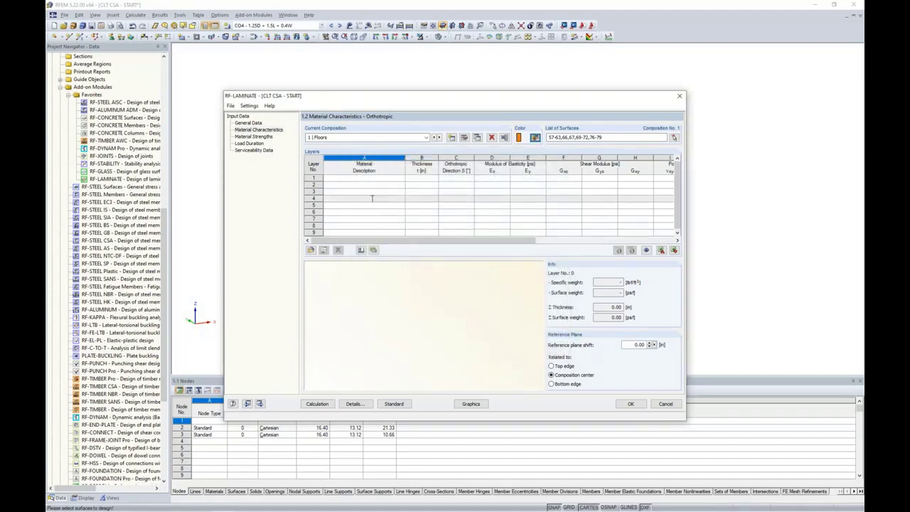
Open the material library for layer 1 and filter it to Timber, Wood (North America) and the CAN/CSA standard group.
left_click(368, 178)
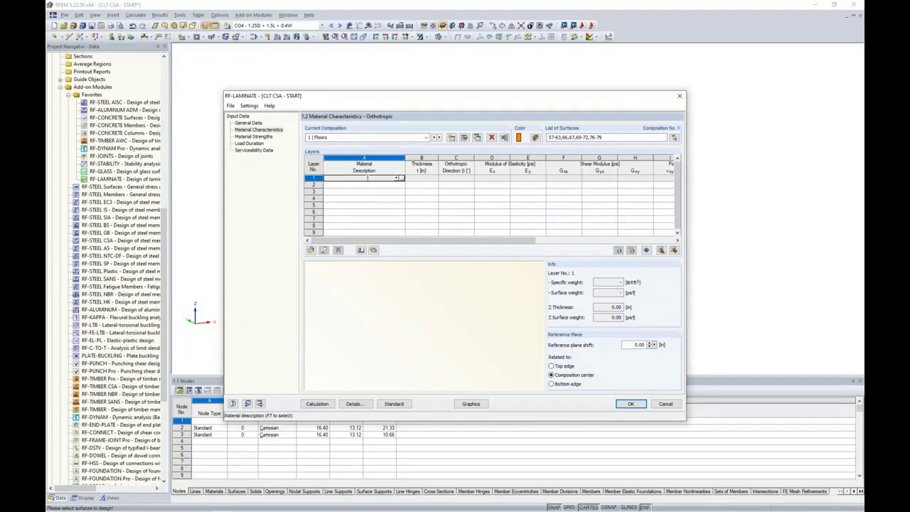
left_click(400, 178)
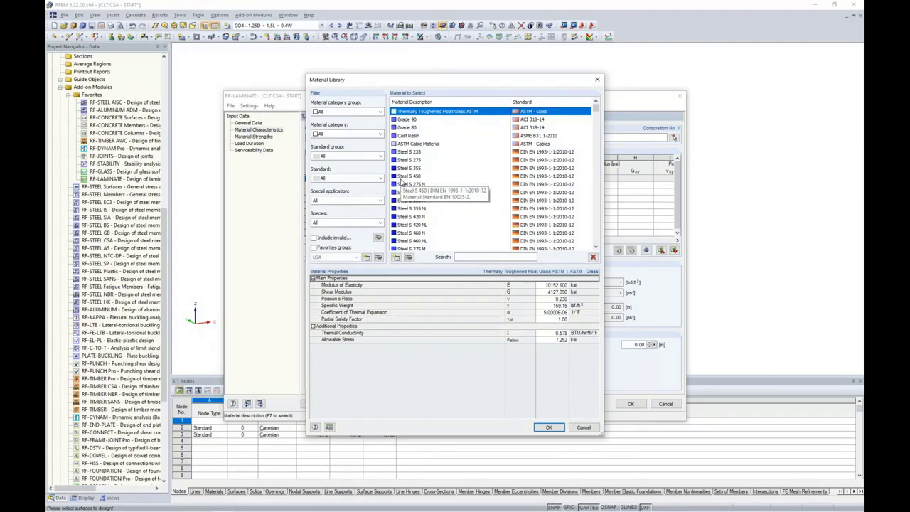
left_click(363, 115)
left_click(340, 146)
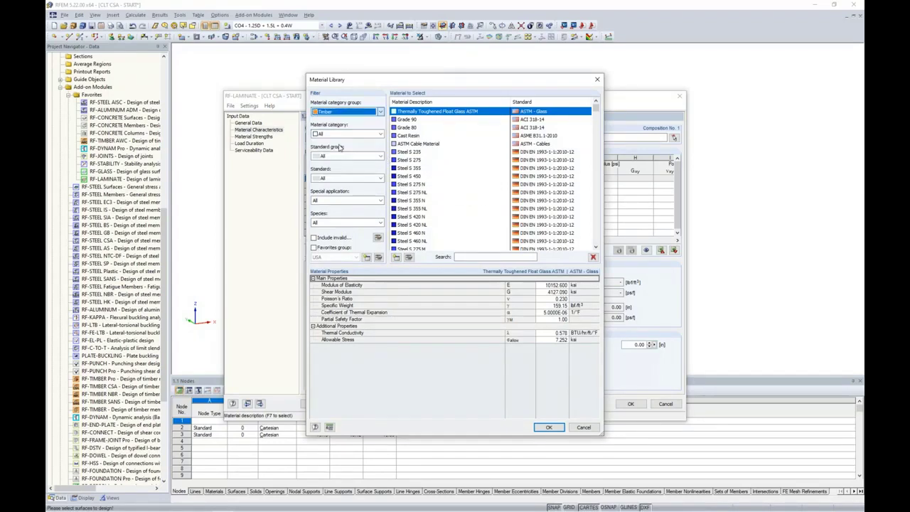
left_click(344, 135)
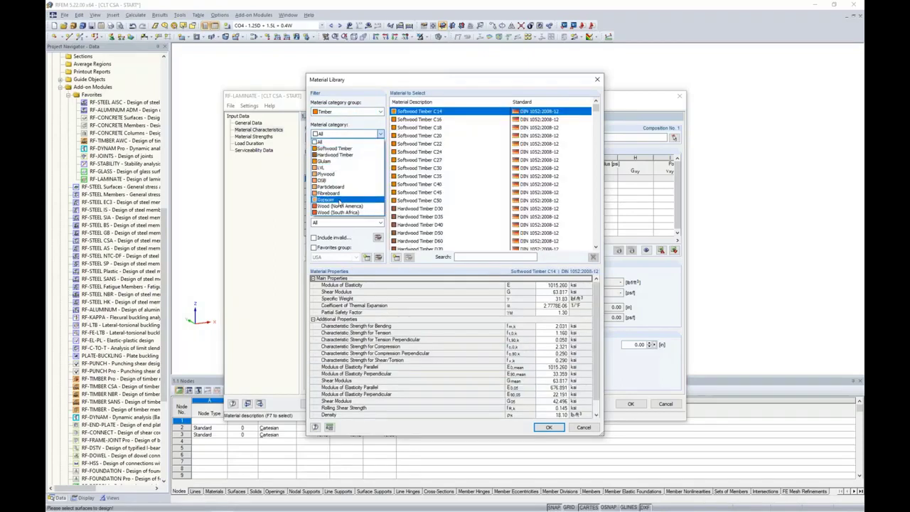
left_click(340, 205)
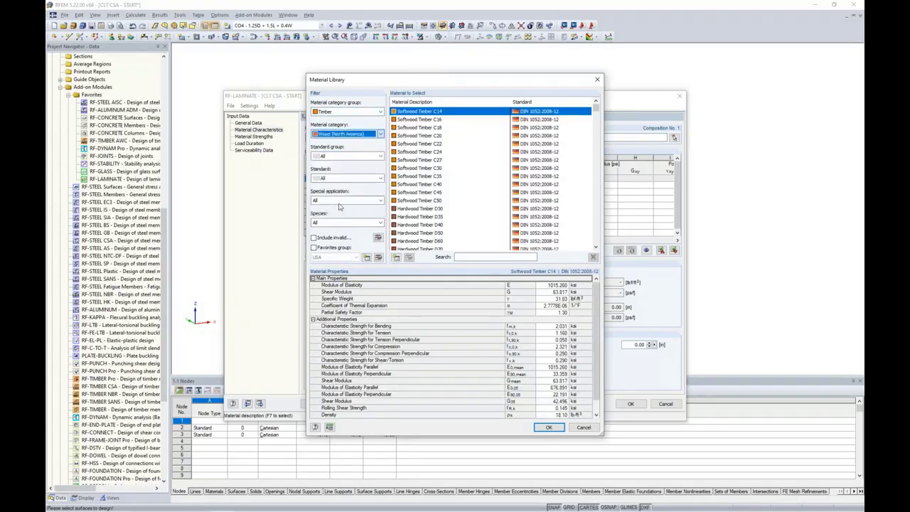
left_click(348, 158)
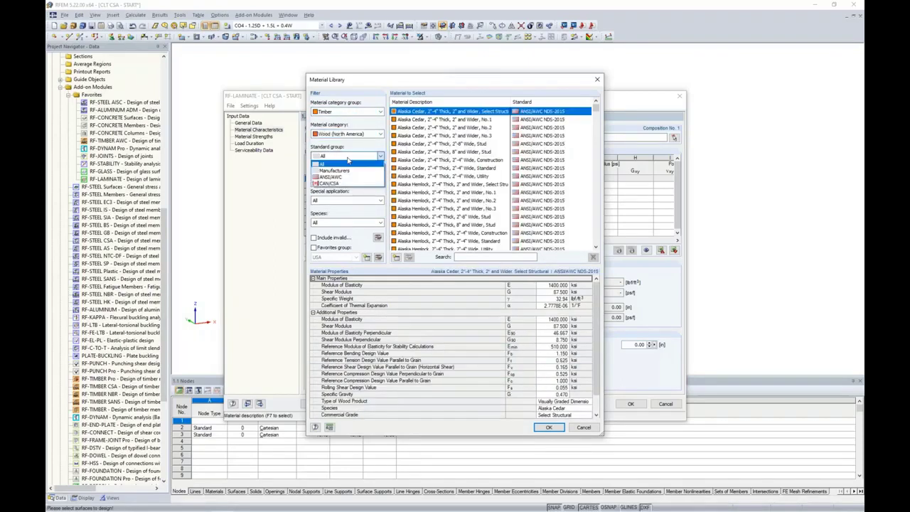
left_click(331, 183)
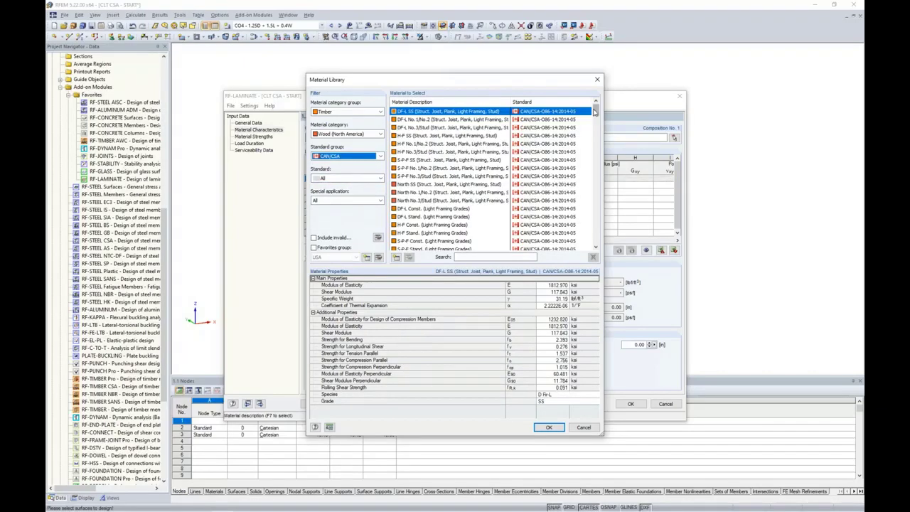
Assign North 1950Fb-1.7E (MSR Grades 38 mm Thick) to layer 1 and set its thickness to 1.50 in.
left_click_drag(595, 111, 593, 188)
left_click(486, 177)
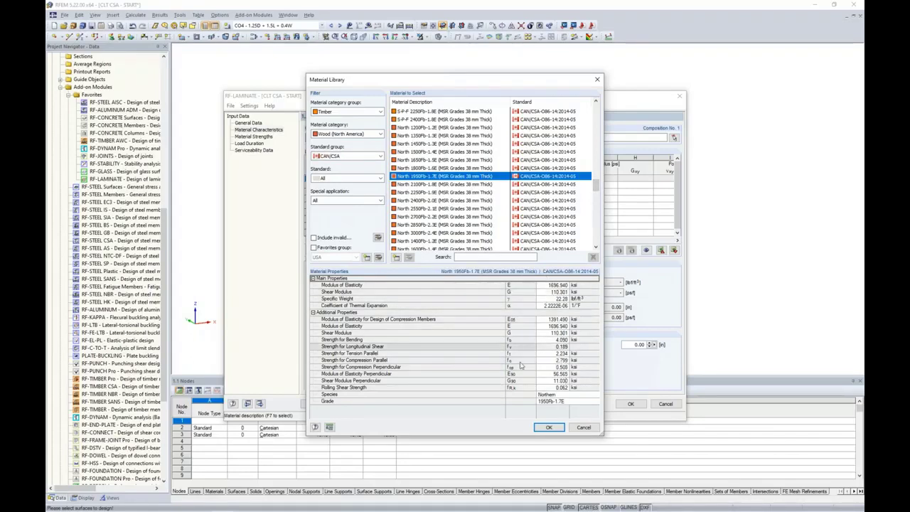
left_click(549, 426)
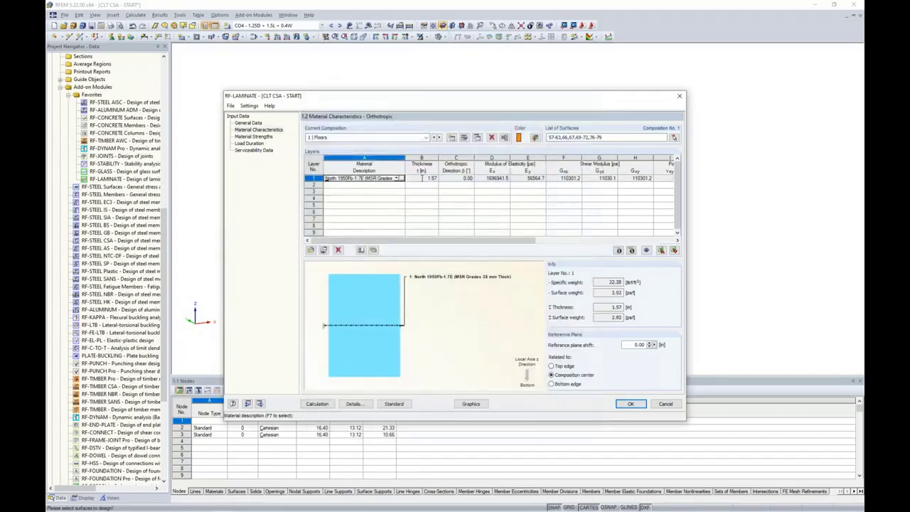
left_click(419, 178)
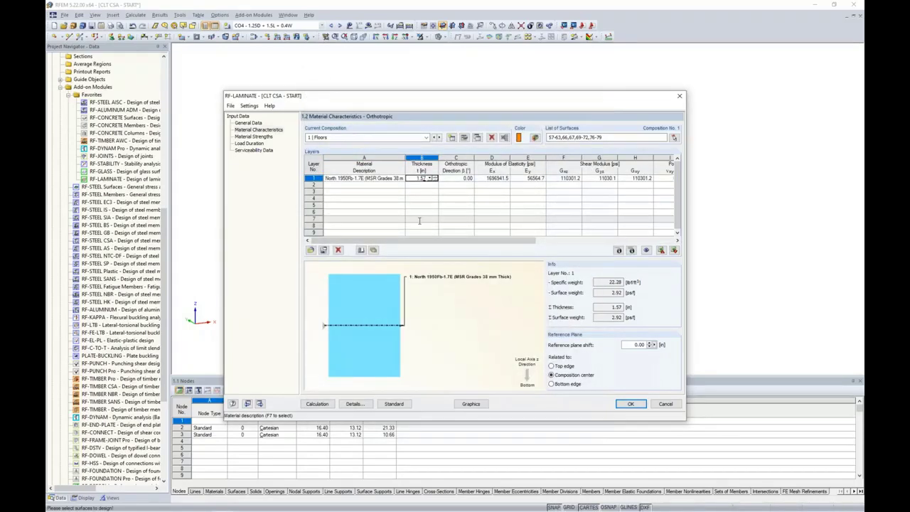
type("1.50")
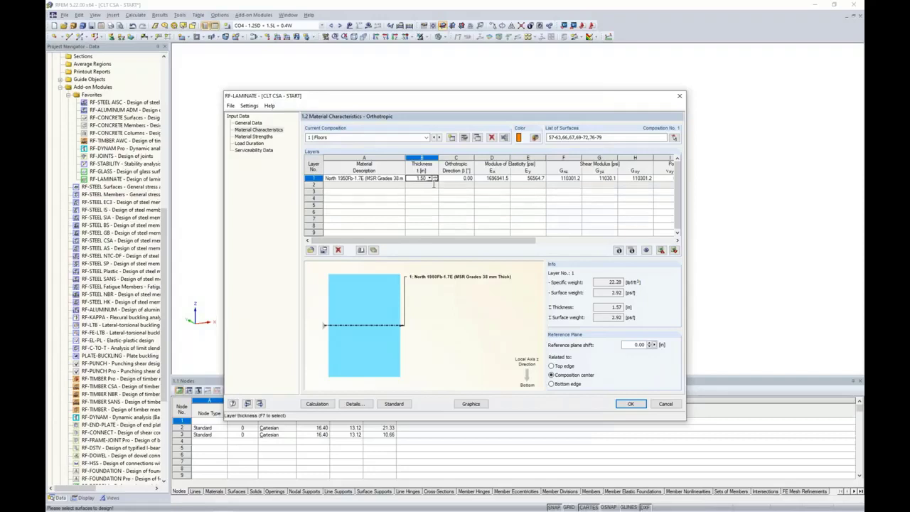
key("Tab")
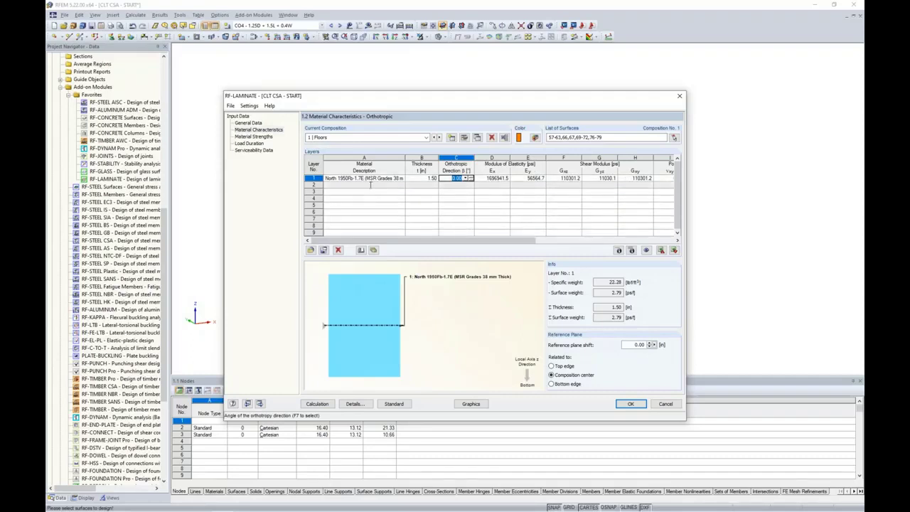
Add layer 2 with the same North 1950Fb-1.7E material and set its orthotropic direction to 90°.
left_click(396, 186)
left_click(397, 186)
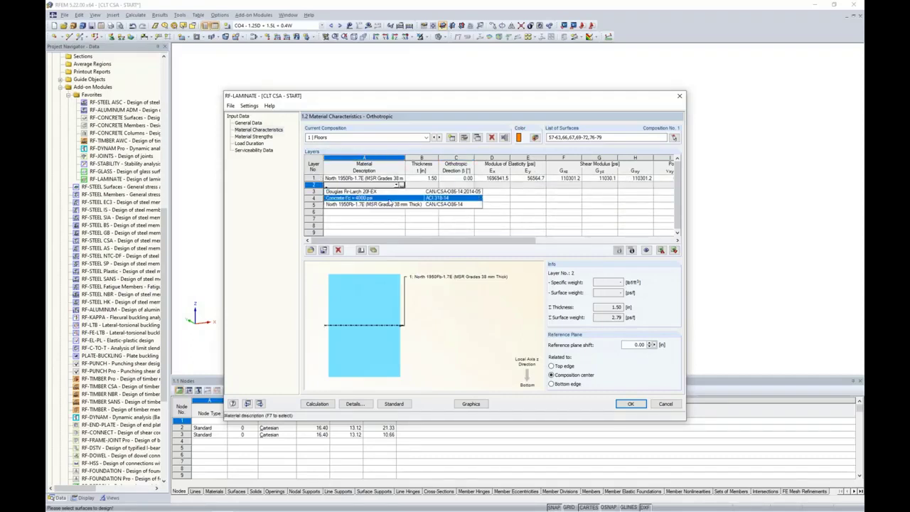
left_click(389, 206)
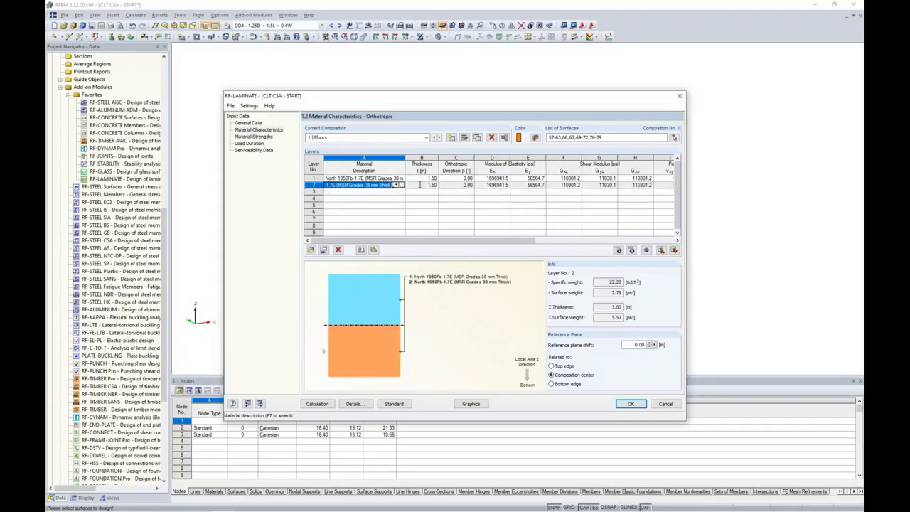
left_click(454, 185)
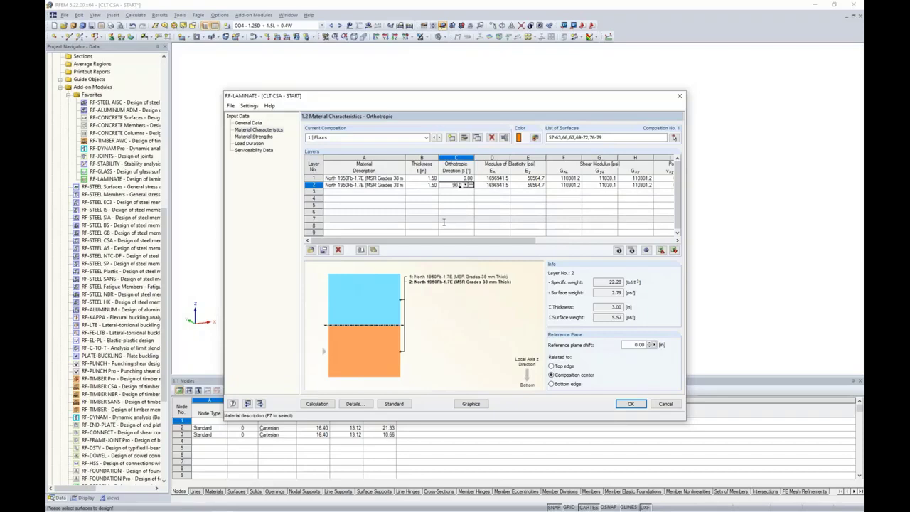
type("90.0")
key("Tab")
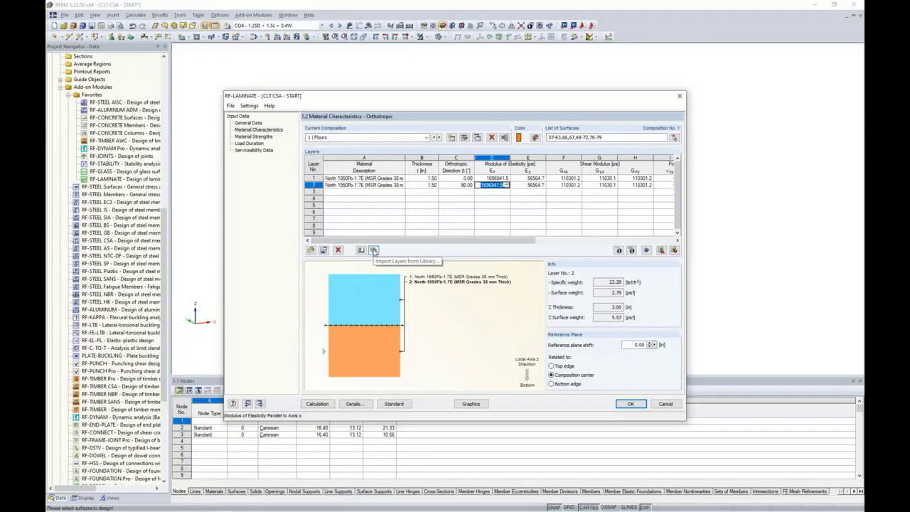
Import the library layers of ANSI/APA PRG 320 CLT - CAN, type CLT Grade E1, thickness 105mm, into the Floors composition.
left_click(373, 250)
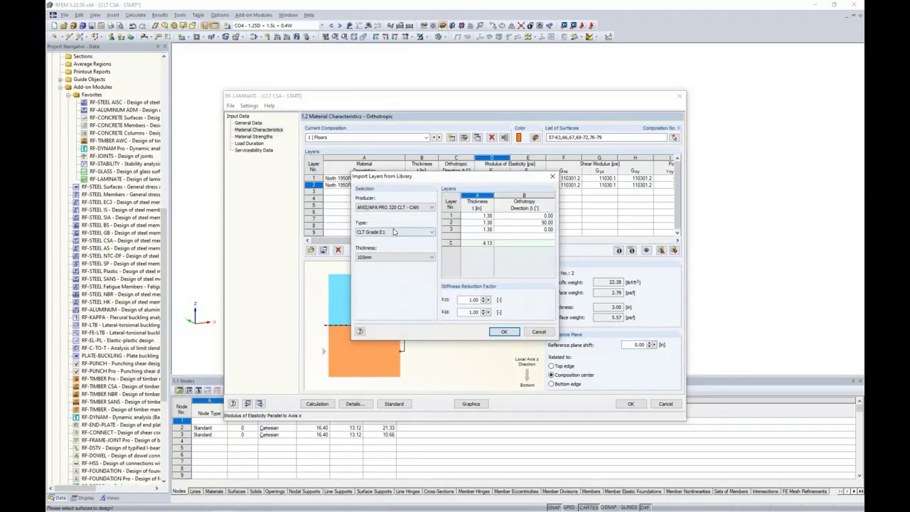
left_click(402, 207)
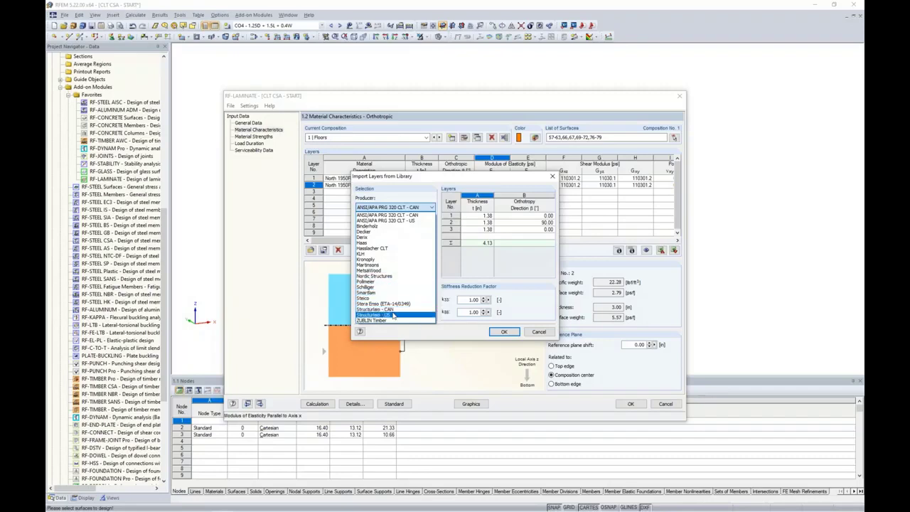
left_click(404, 215)
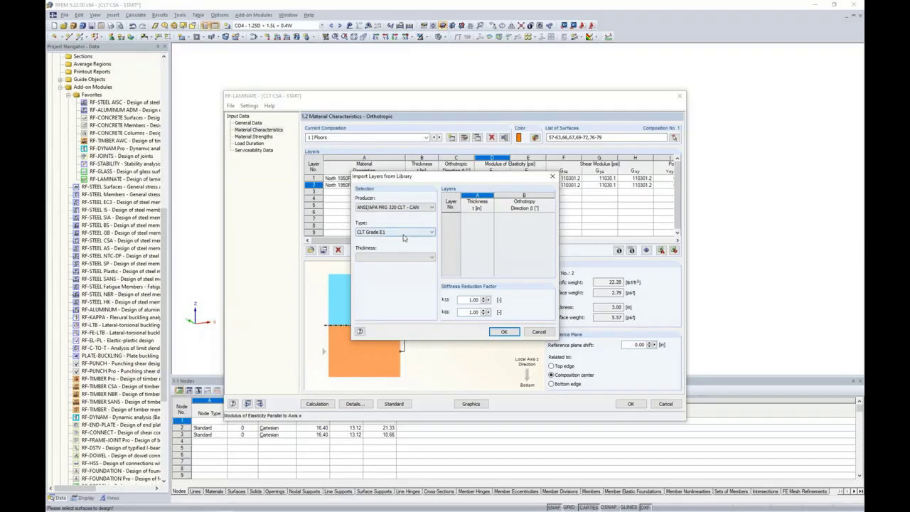
left_click(400, 233)
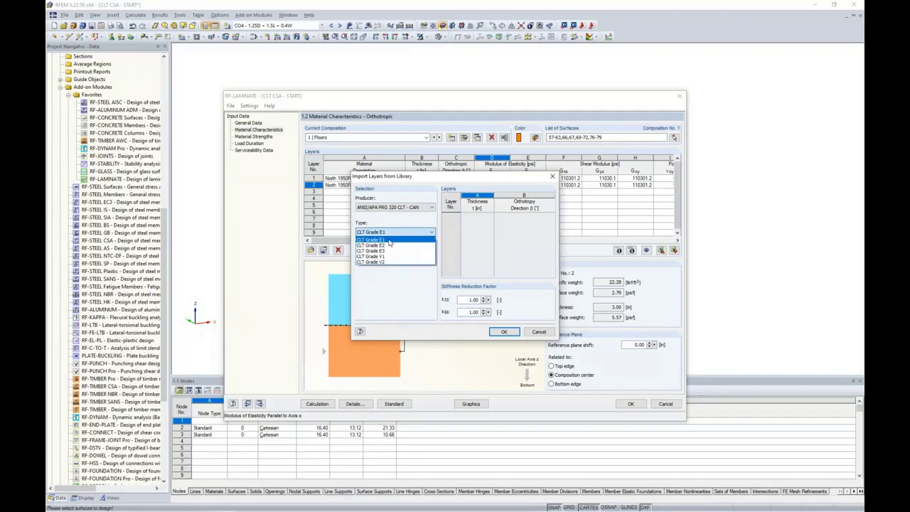
left_click(389, 243)
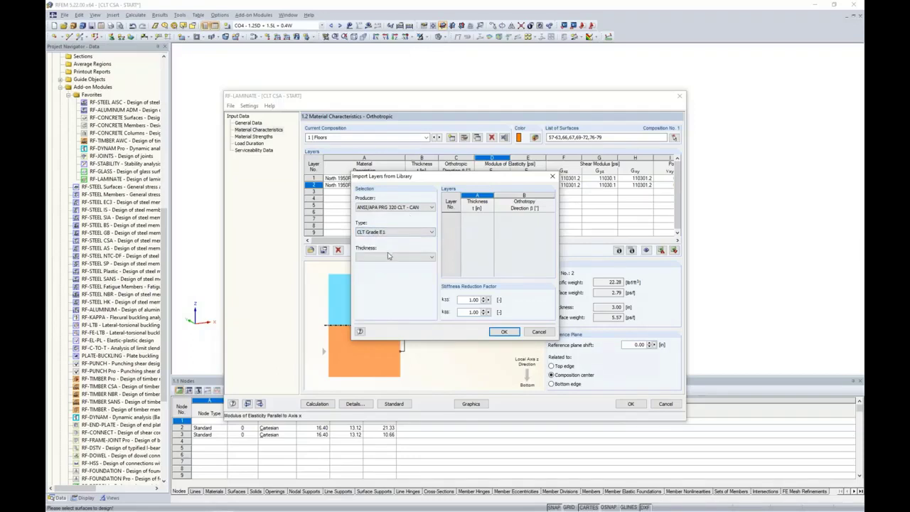
left_click(391, 258)
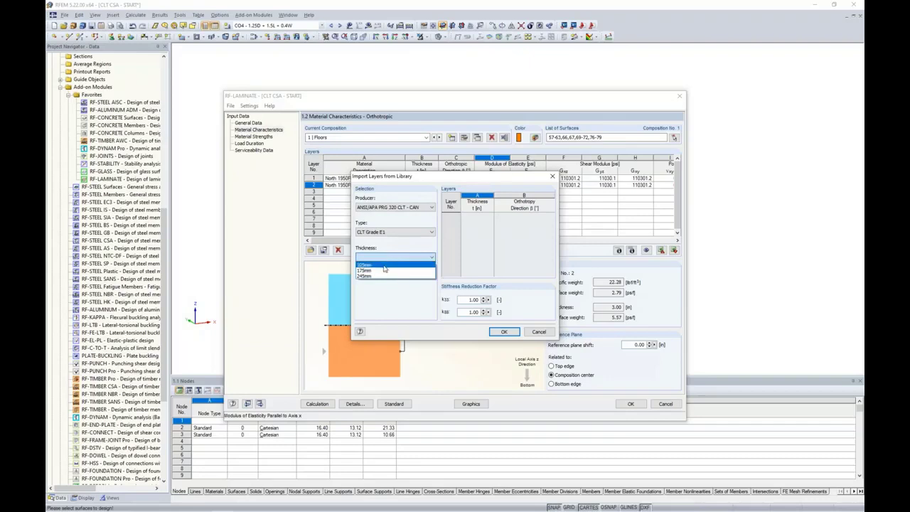
left_click(384, 266)
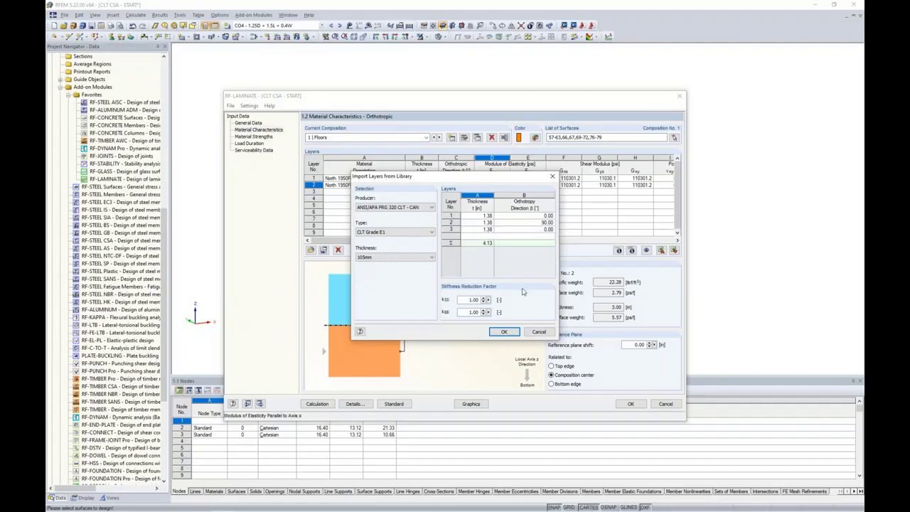
left_click(503, 331)
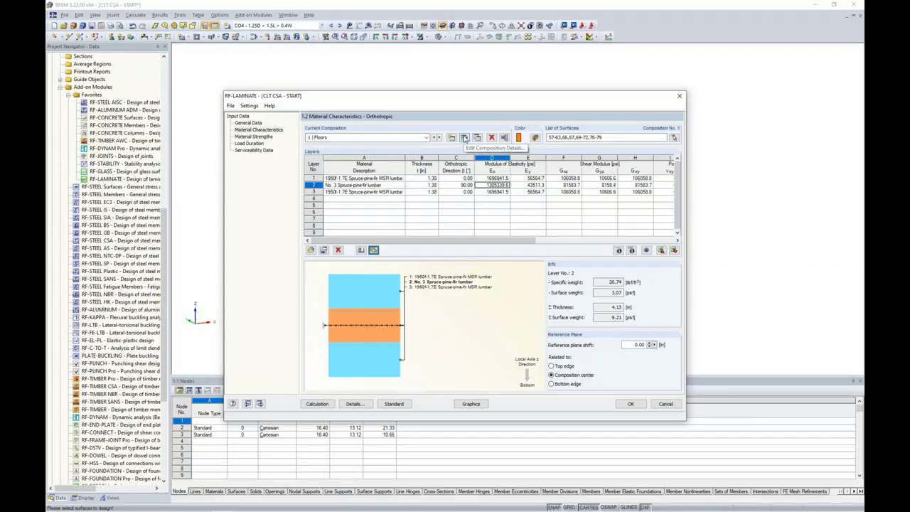
In the Floors composition details, enable cross laminated timber without glue at narrow sides and shear failure in glued contact surface.
left_click(465, 138)
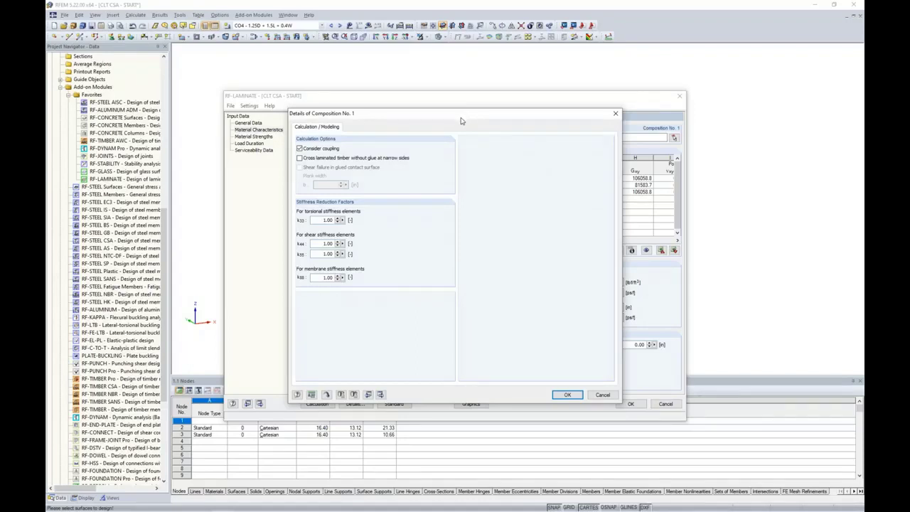
left_click(299, 158)
left_click(299, 167)
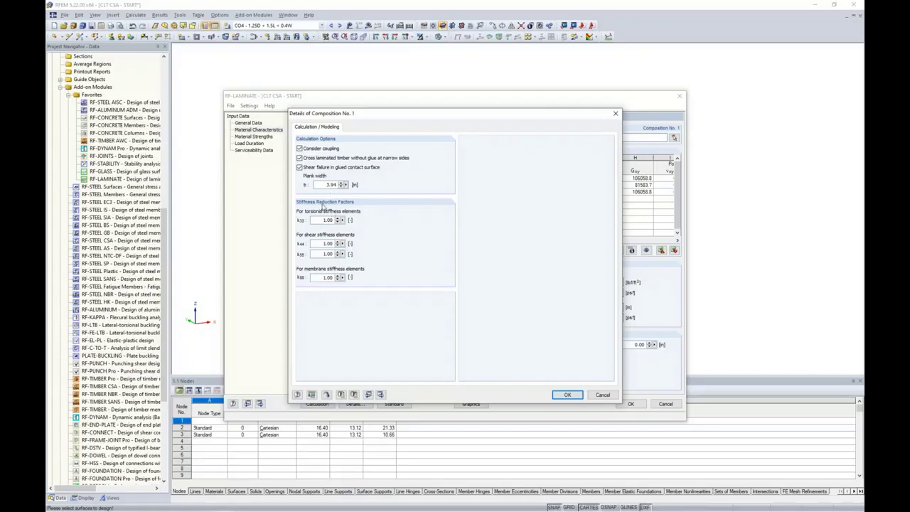
Switch to the PowerPoint slide show and review the RF-LAMINATE Calculation Options slide.
key("super+Tab")
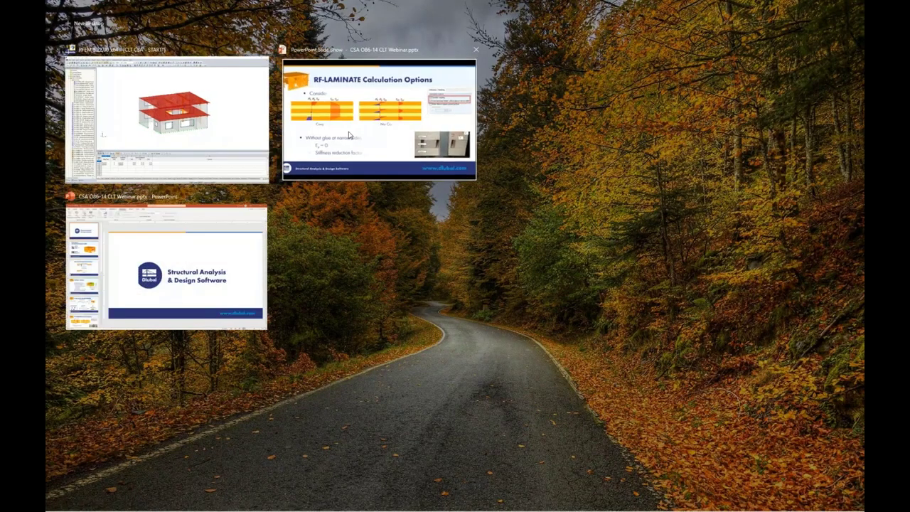
left_click(348, 135)
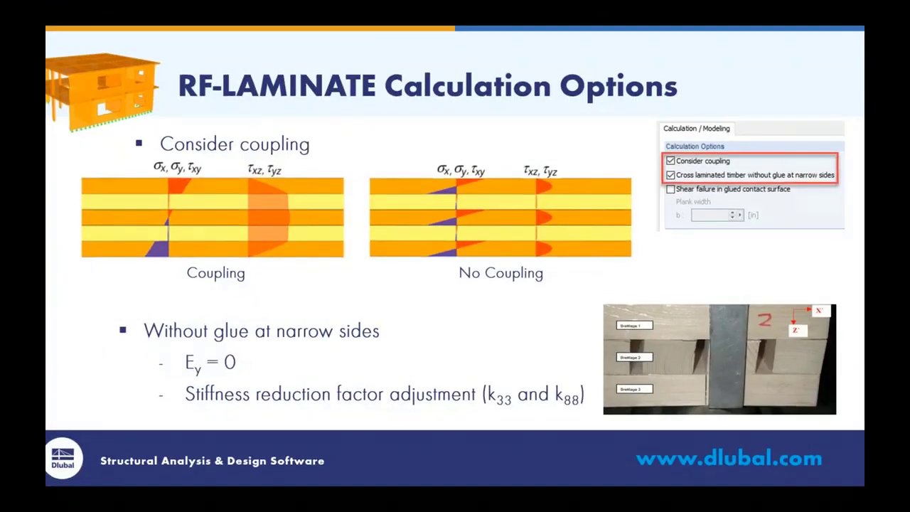
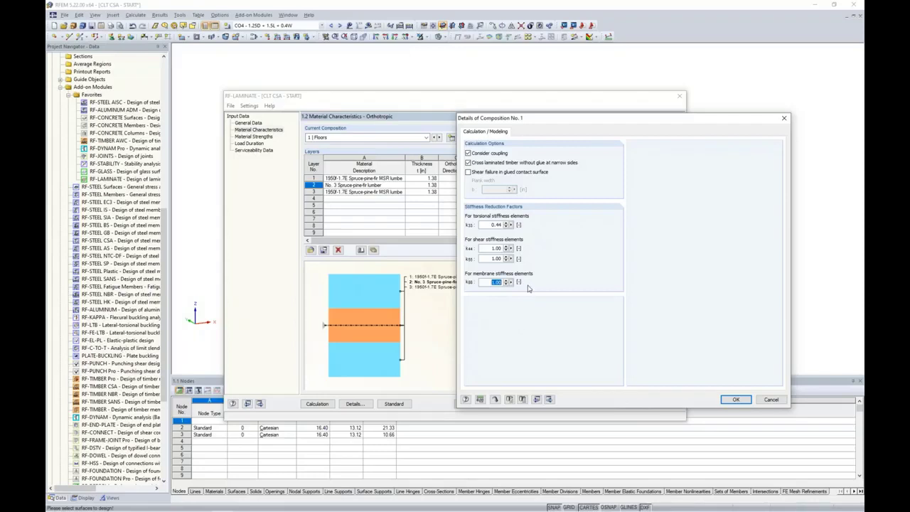
Set the membrane stiffness reduction factor k88 of the Floors composition to 0.533 and accept the composition details.
type("0.533")
left_click(736, 398)
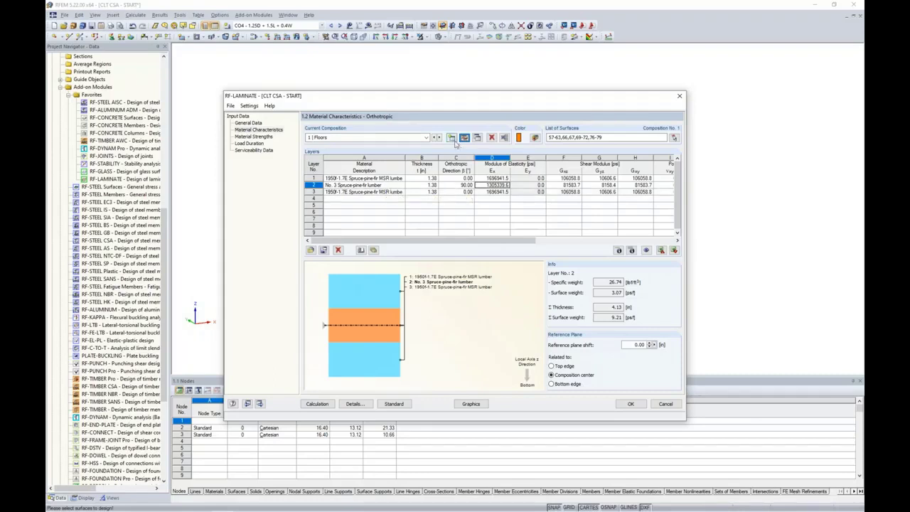
Create a new composition named Walls.
left_click(451, 137)
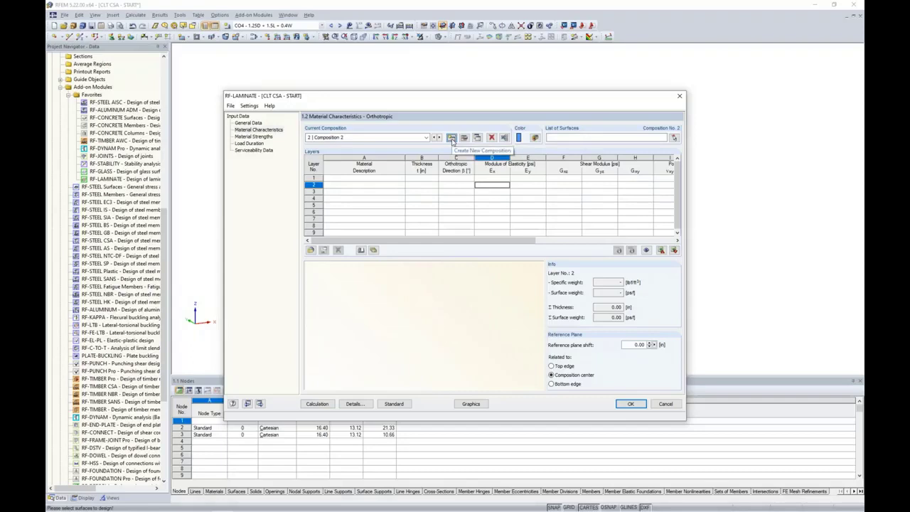
left_click(365, 137)
type("Walls")
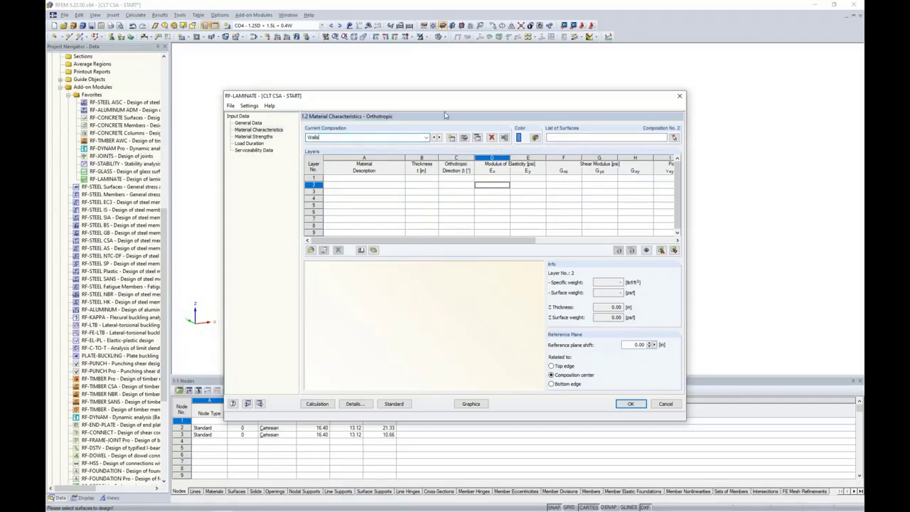
Set the colour of the Walls composition to orange (RGB 255, 128, 0).
left_click(535, 138)
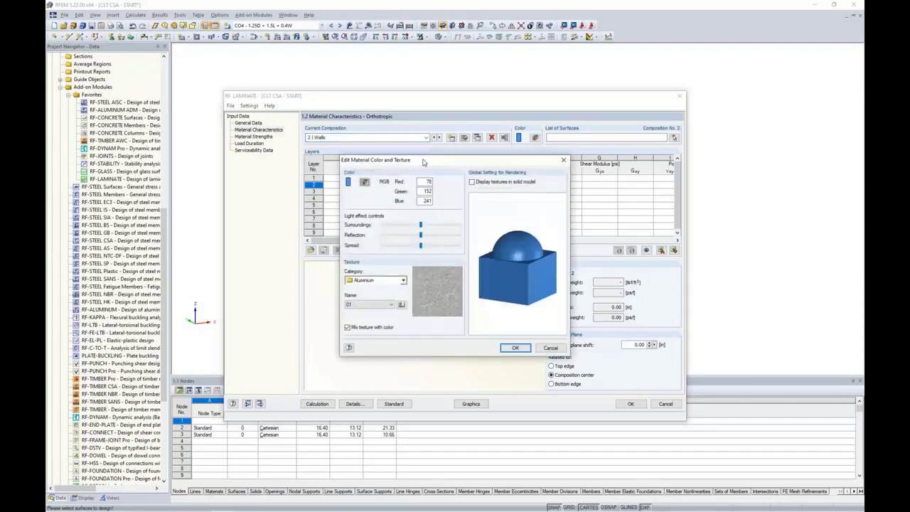
left_click(364, 182)
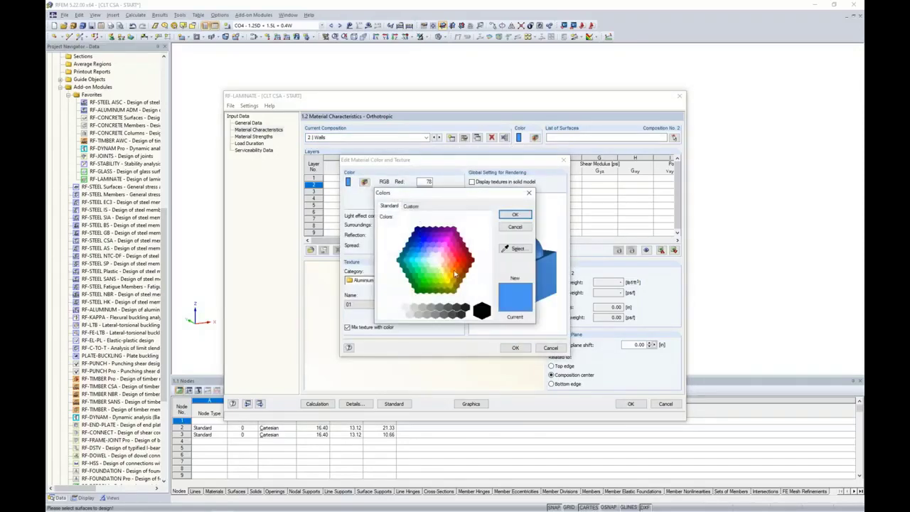
left_click(463, 274)
left_click(522, 214)
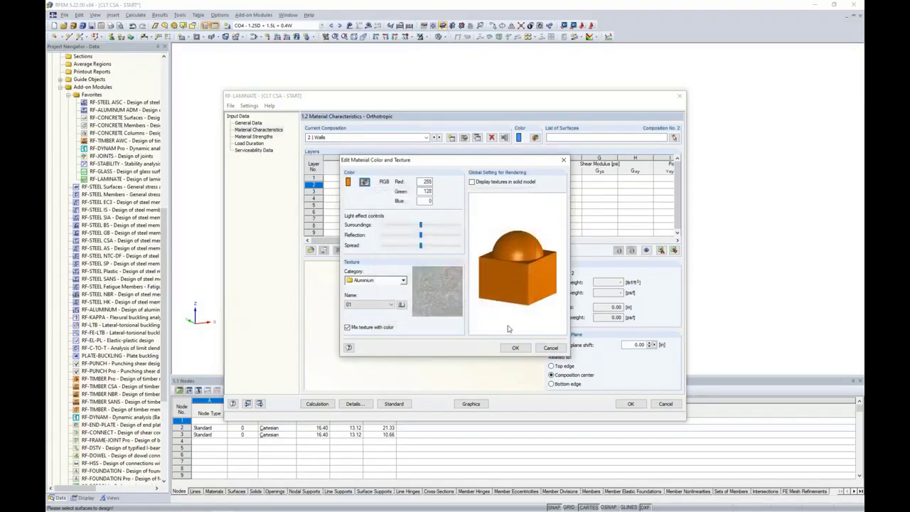
left_click(515, 348)
Graphically select the wall surfaces on both storeys (22,23,25-27,32,33,35-37,47-54,68,73-75) and assign them to the Walls composition.
left_click(676, 138)
middle_click_drag(661, 229, 591, 215, "ctrl")
left_click_drag(626, 208, 373, 202)
left_click_drag(620, 256, 366, 237)
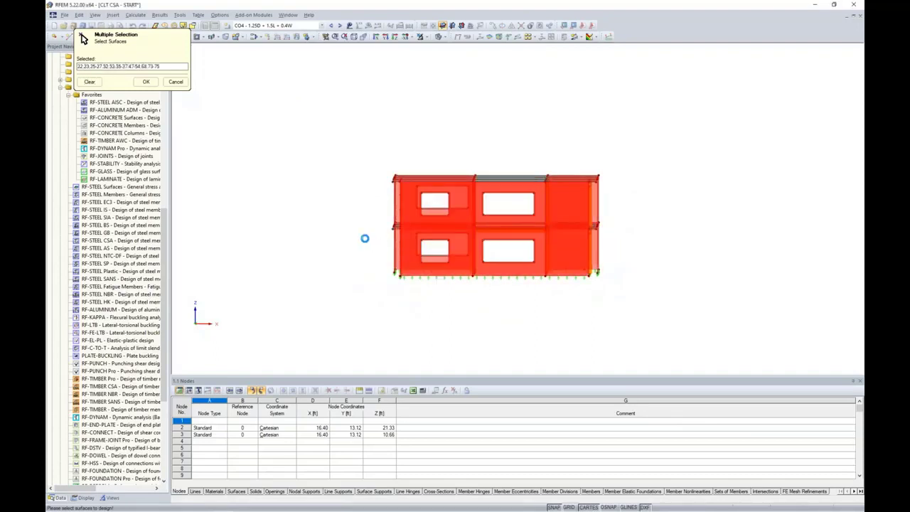
left_click(146, 82)
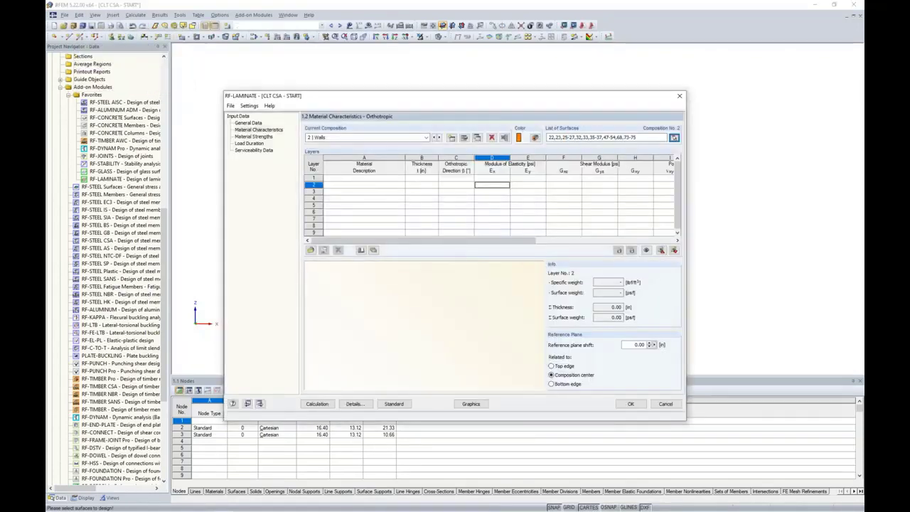
Import the ANSI/APA PRG 320 CLT - CAN library layers of CLT Grade E1, 105mm, into the Walls composition.
left_click(374, 250)
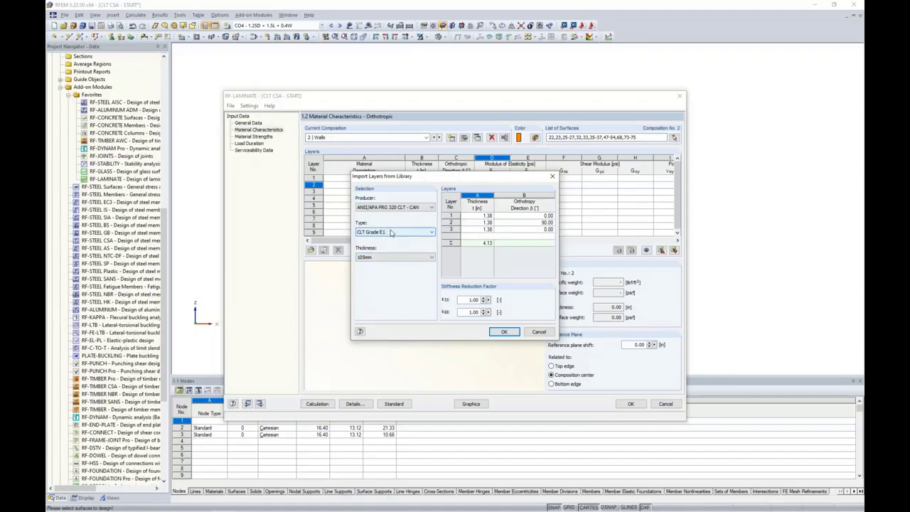
left_click(501, 332)
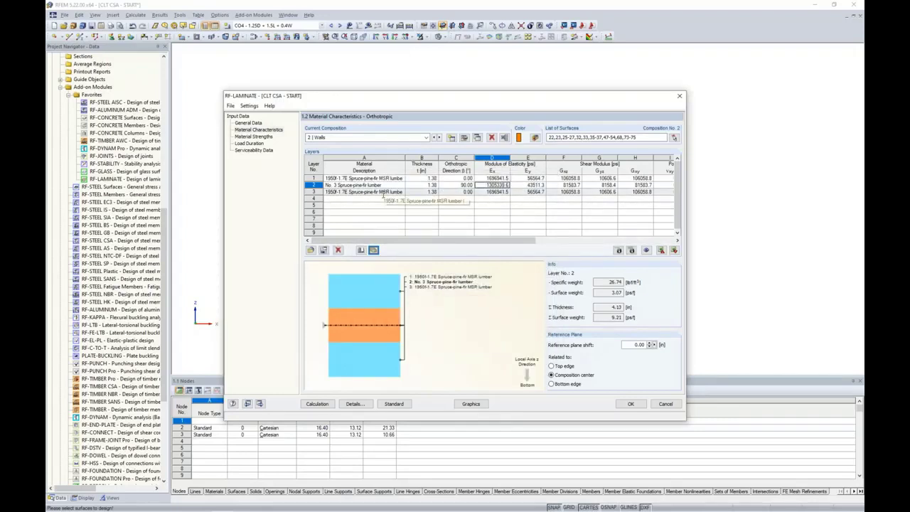
In the Walls composition details, enable no glue at narrow sides and shear failure in glued contact surface, with a 4 in plank width.
left_click(464, 139)
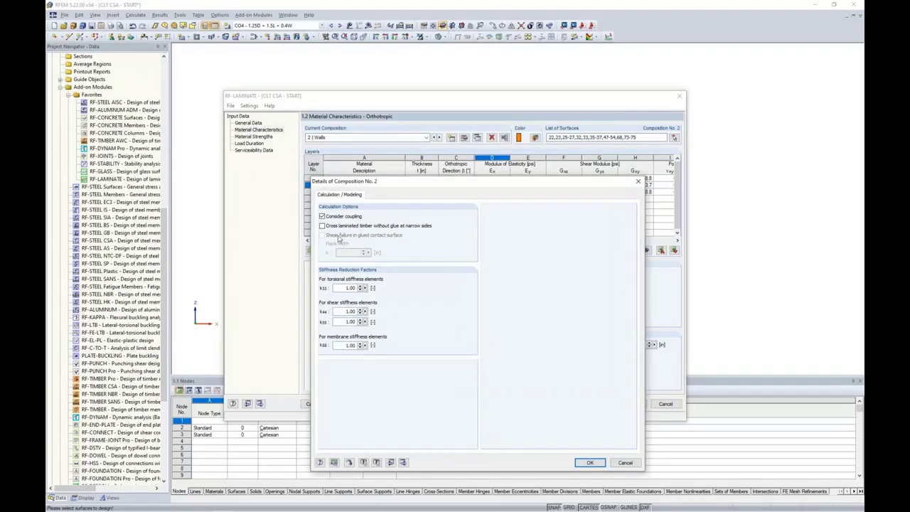
left_click(322, 226)
left_click(322, 235)
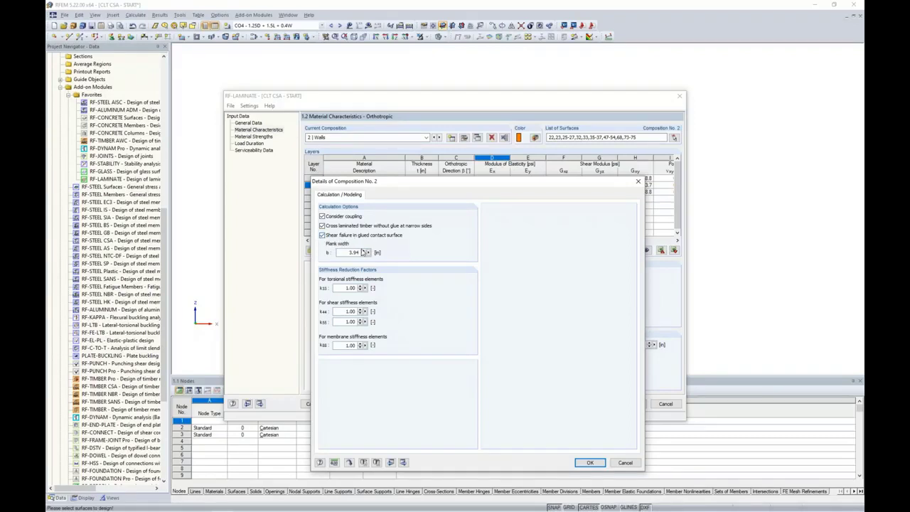
double_click(349, 252)
type("4.")
Set the Walls stiffness reduction factors to 0.433 for torsional k33 and 0.533 for membrane k88, and accept the details.
double_click(349, 288)
type("0.433")
double_click(334, 347)
type("0.533")
left_click(586, 462)
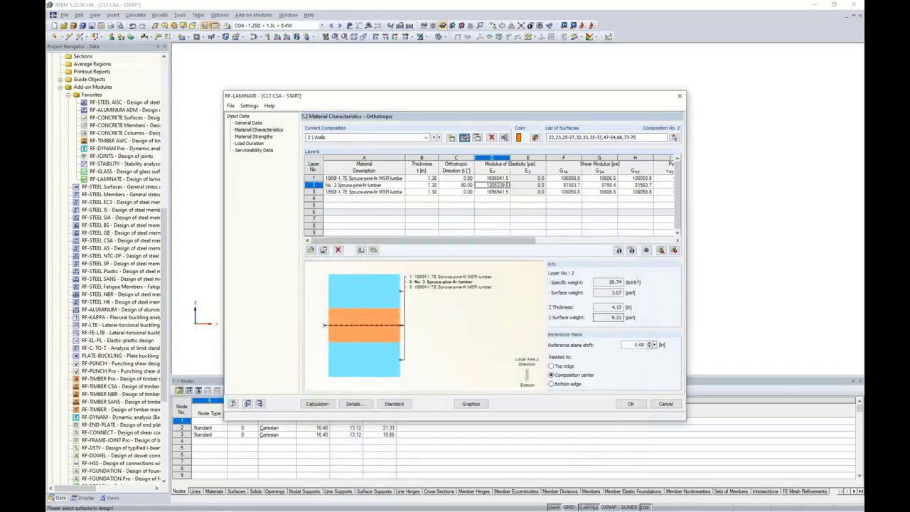
Examine the partial stiffness matrix elements of layer 1 and the extended stiffness matrix elements of the Walls composition.
left_click(398, 178)
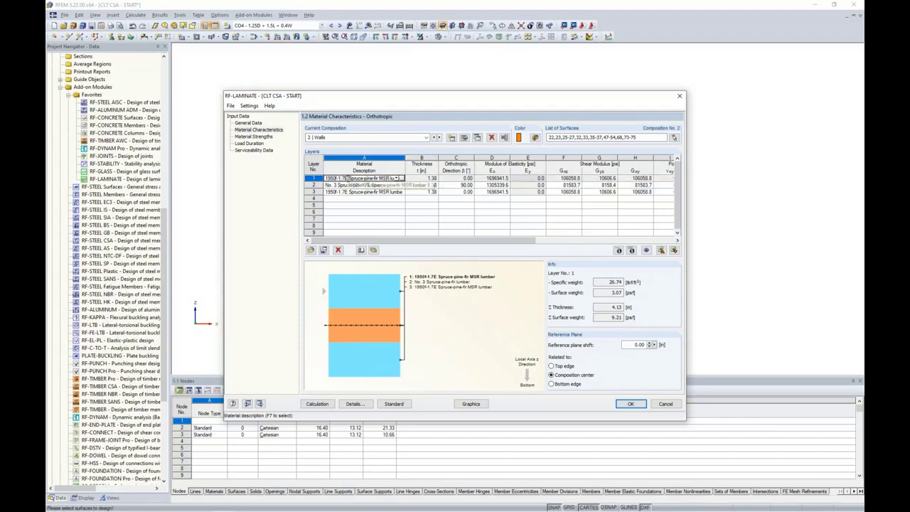
left_click(618, 251)
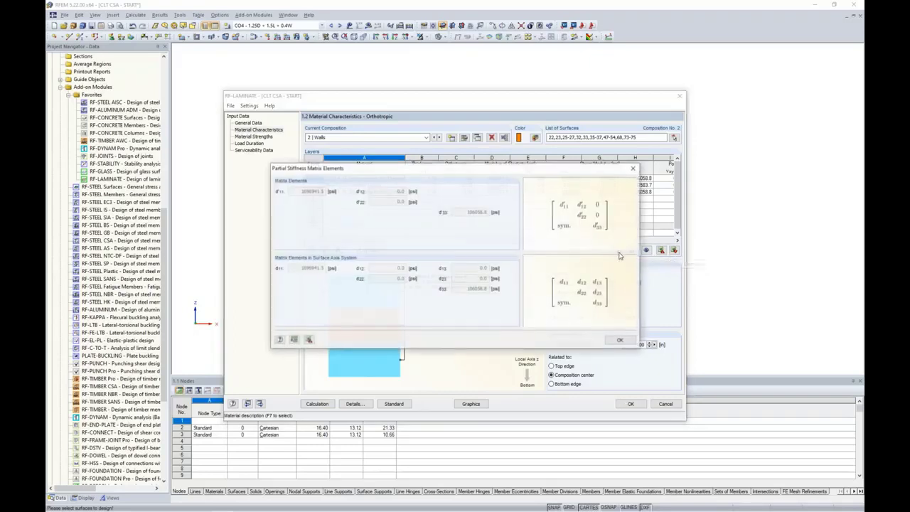
left_click_drag(577, 169, 497, 204)
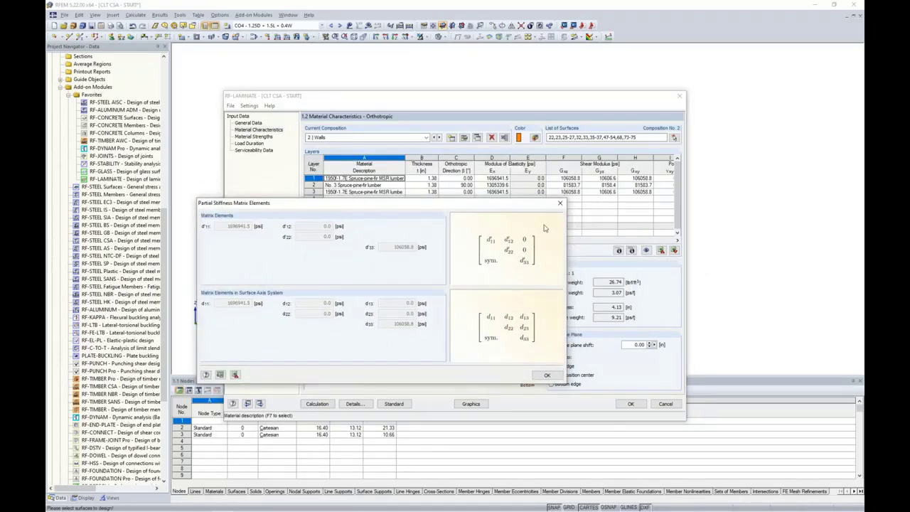
left_click(560, 203)
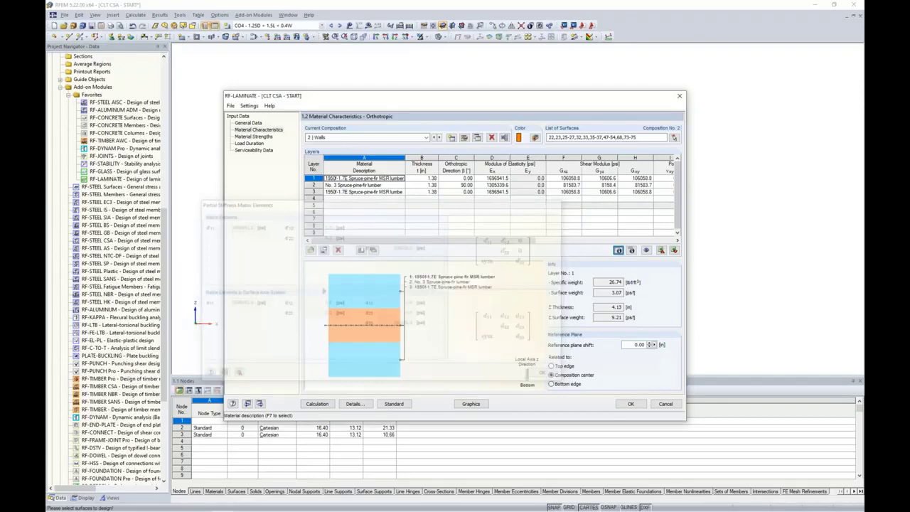
left_click(631, 252)
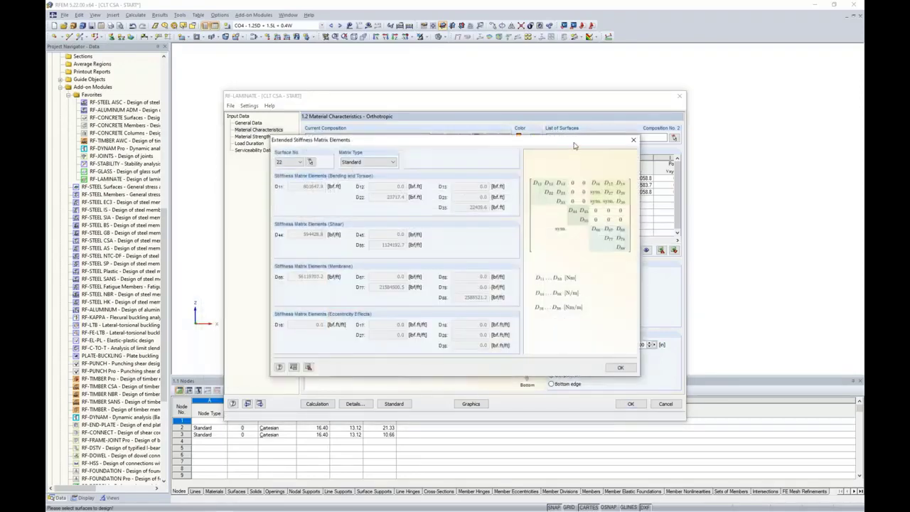
left_click_drag(532, 200, 524, 215)
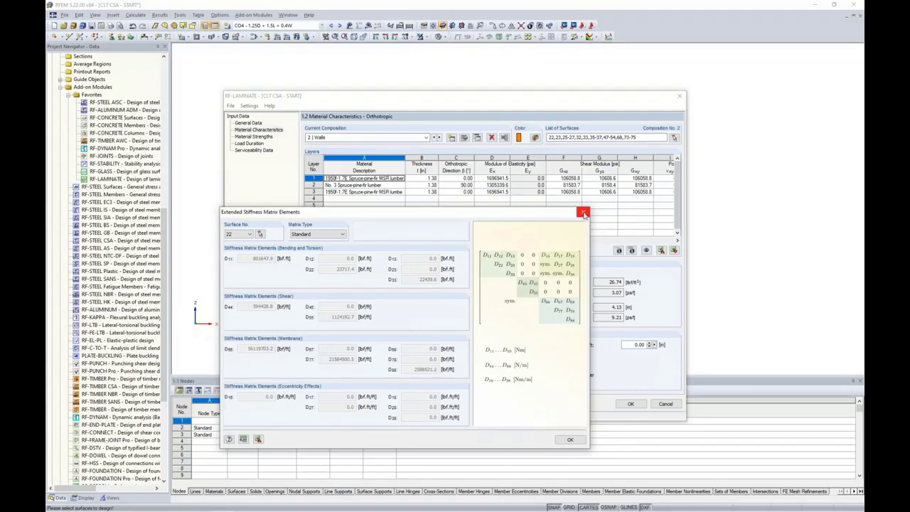
left_click(583, 211)
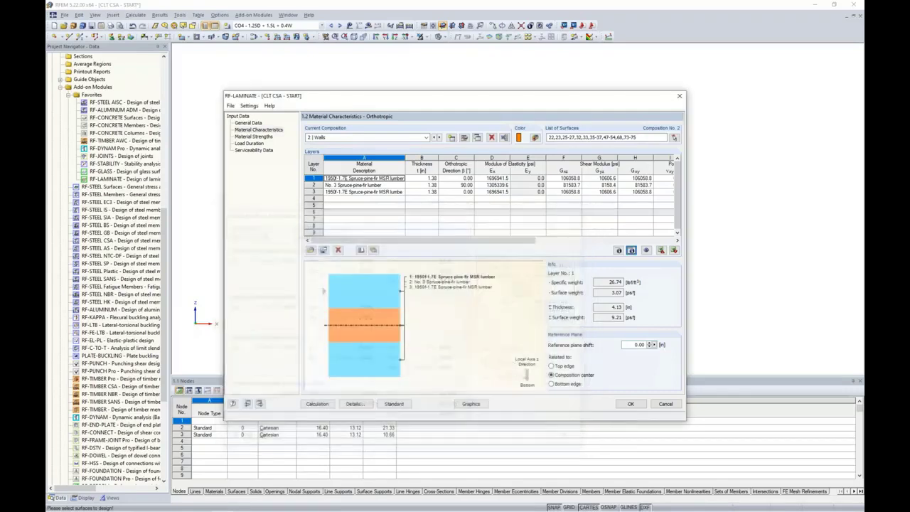
Review the orthotropic material strengths of the Walls and Floors compositions.
left_click(257, 136)
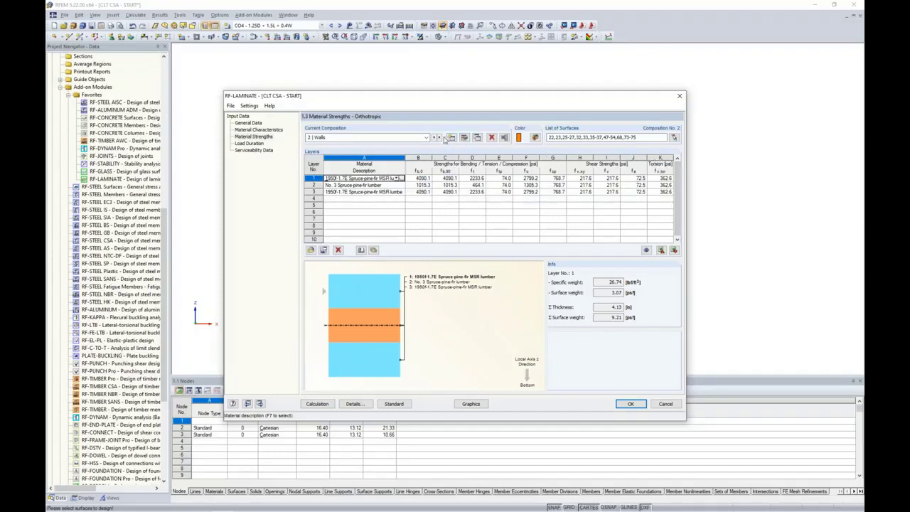
left_click(434, 137)
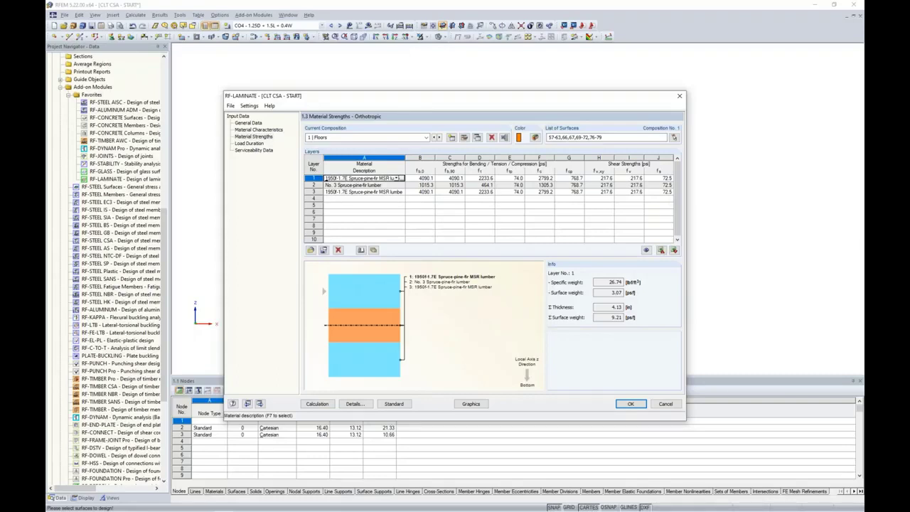
Review the CSA O86-14 load duration, resistance and additional modification factors, and switch to the presentation slide on modification factors.
left_click(393, 404)
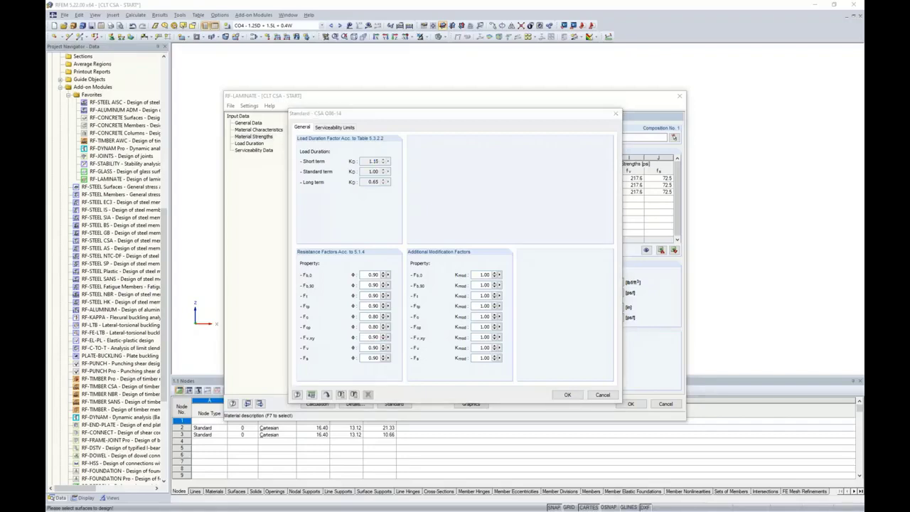
key("super+Tab")
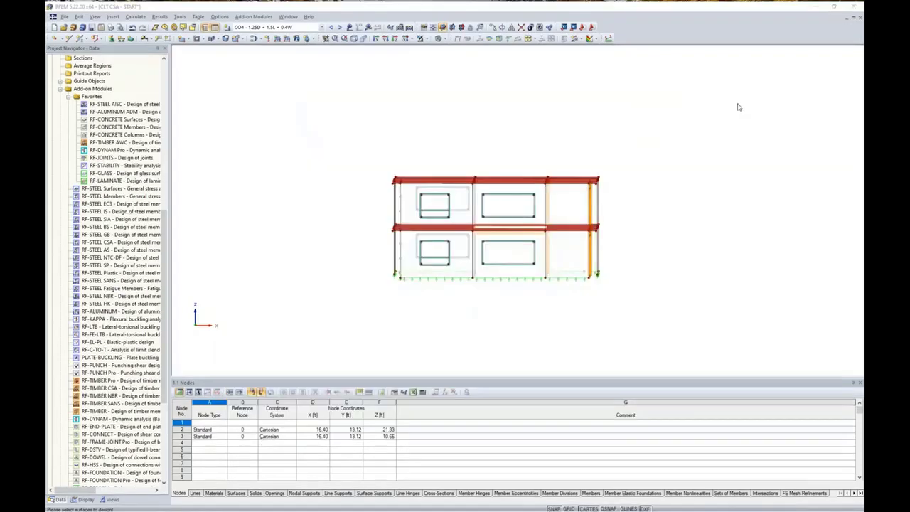
left_click(374, 126)
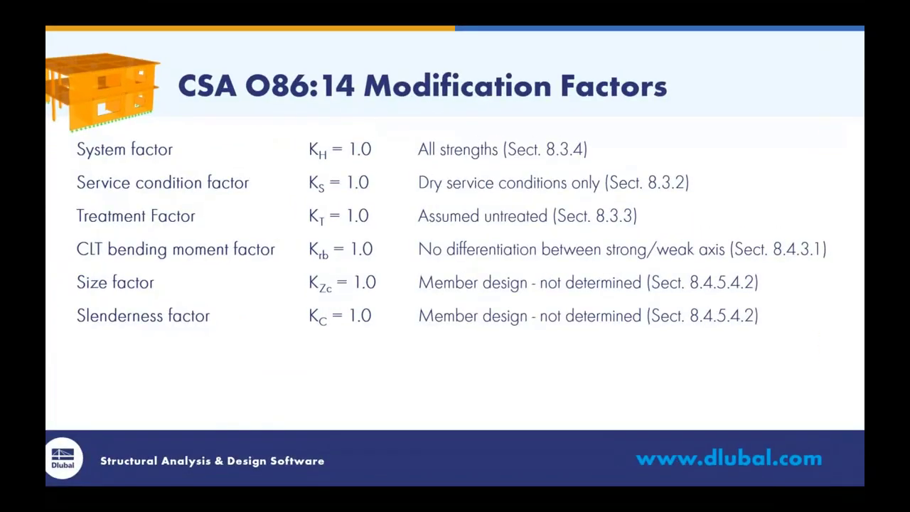
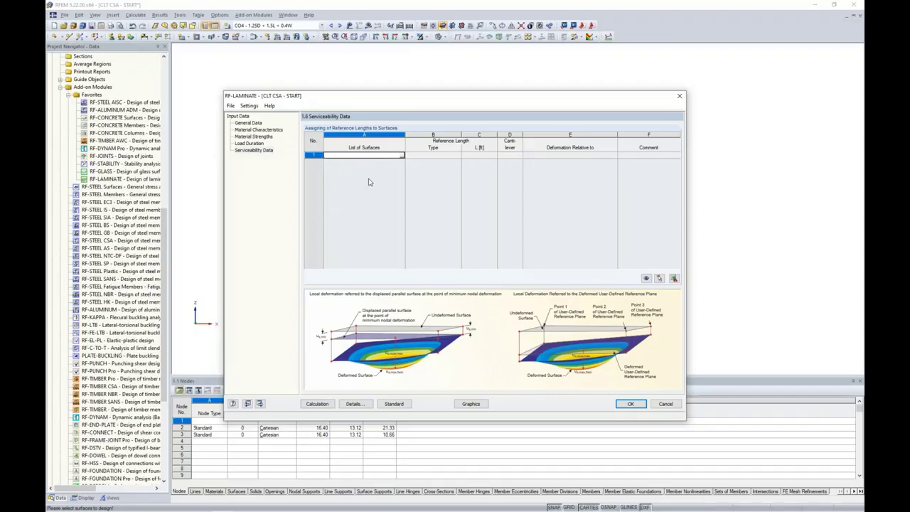
Assign the roof surfaces 57-63, 76 and 79 to the first row of the serviceability data.
left_click(402, 155)
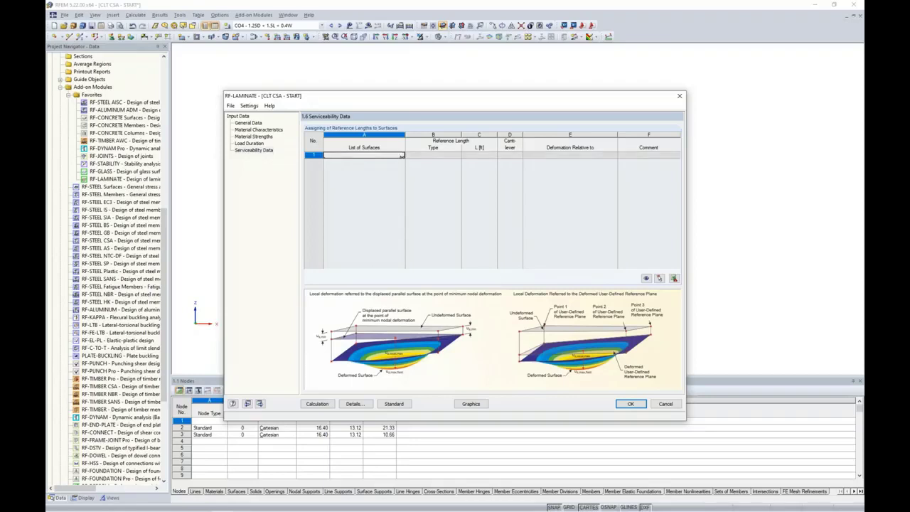
left_click_drag(356, 149, 630, 197)
middle_click_drag(629, 197, 636, 216, "ctrl")
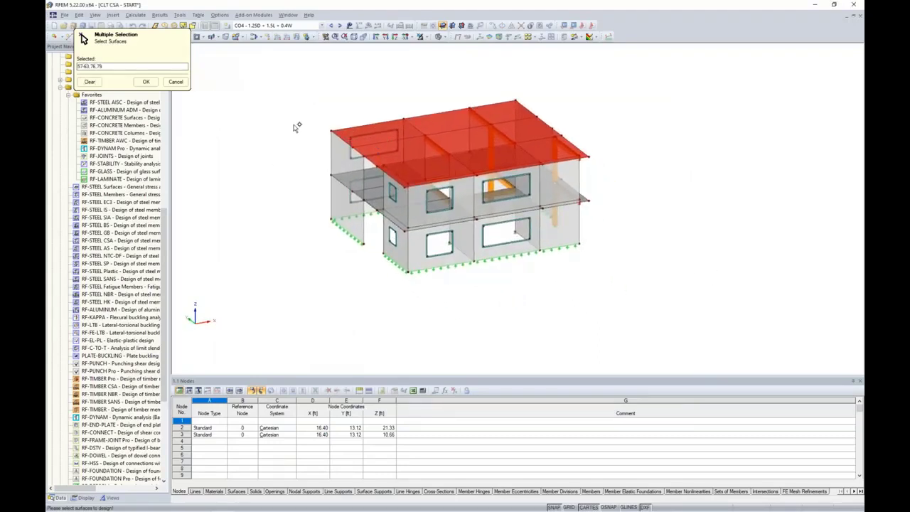
left_click(145, 81)
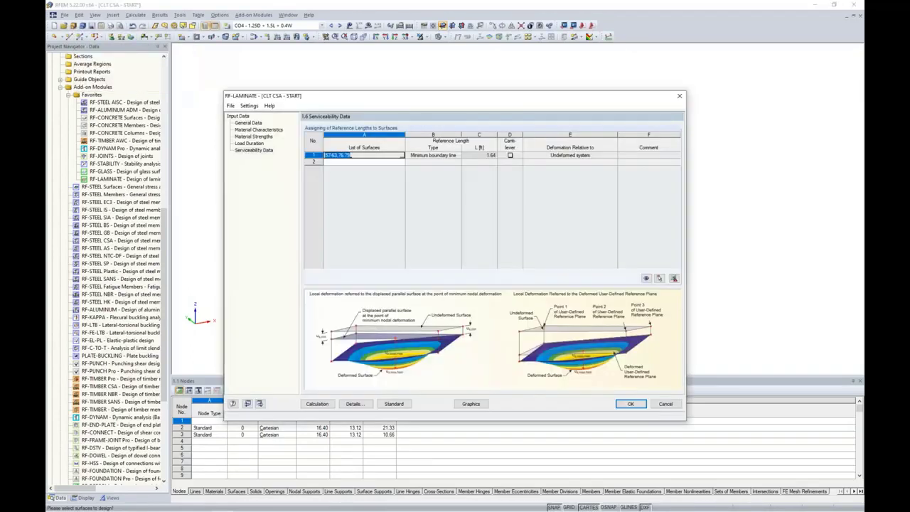
Set the roof surfaces' reference length type to maximum boundary line, with deformation relative to the undeformed system.
left_click(460, 154)
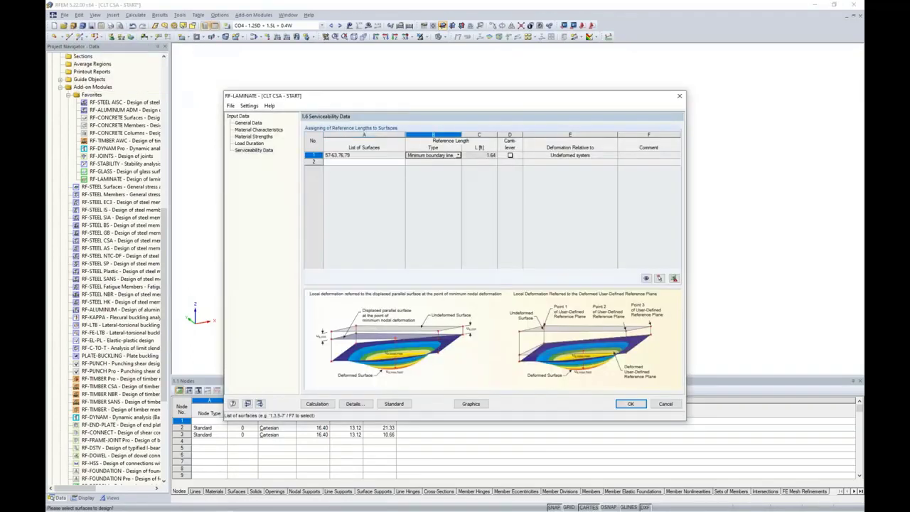
left_click(458, 155)
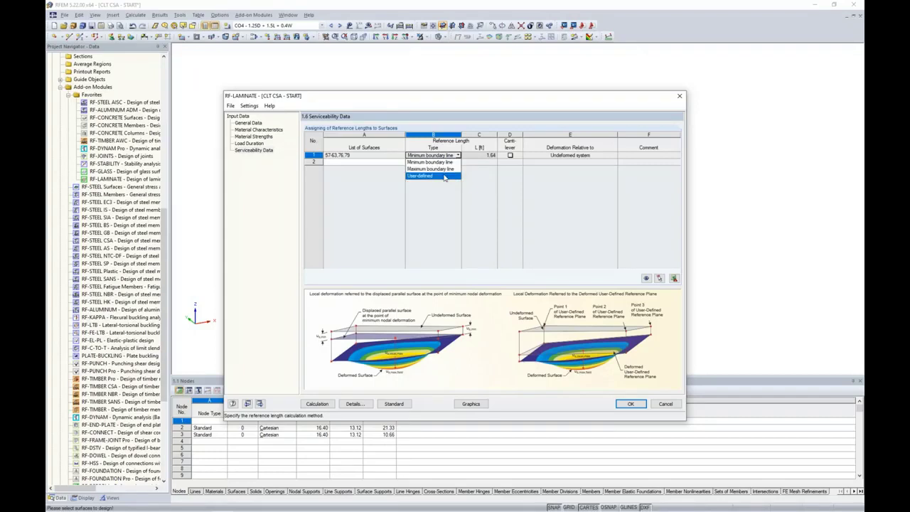
left_click(440, 169)
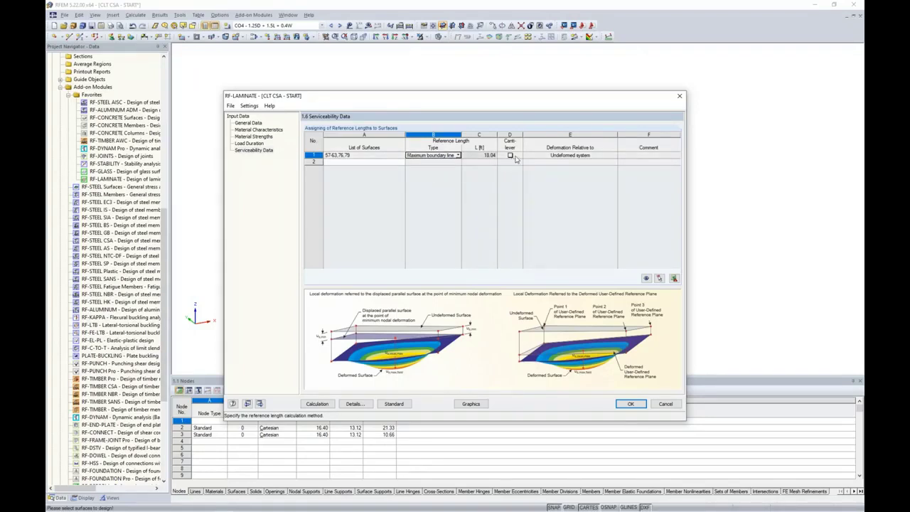
left_click(540, 156)
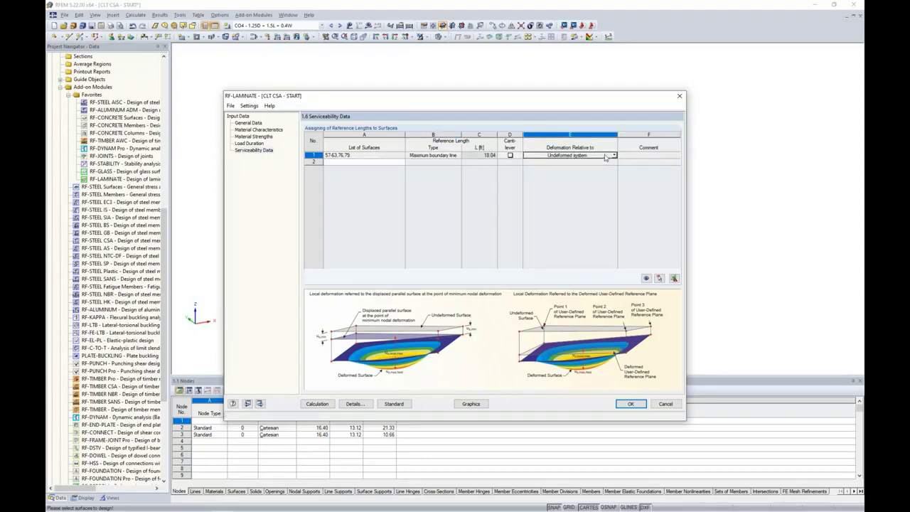
left_click(614, 156)
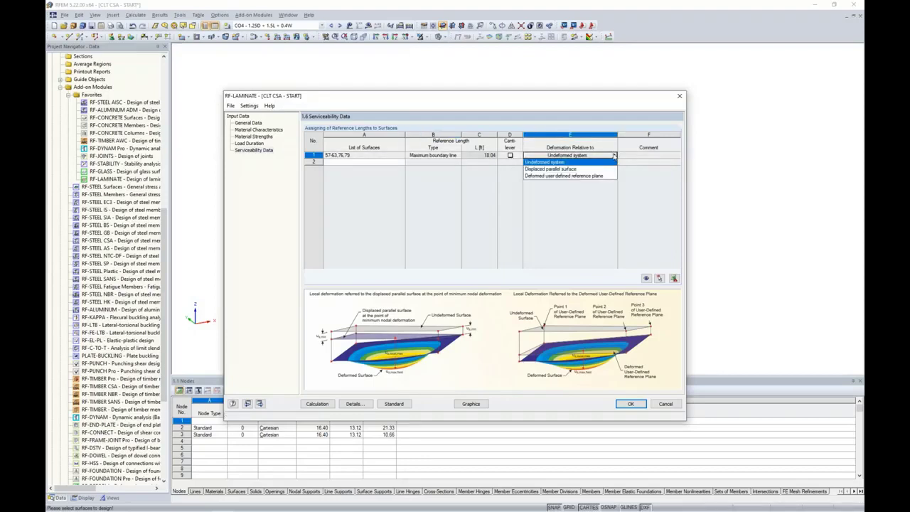
left_click(567, 162)
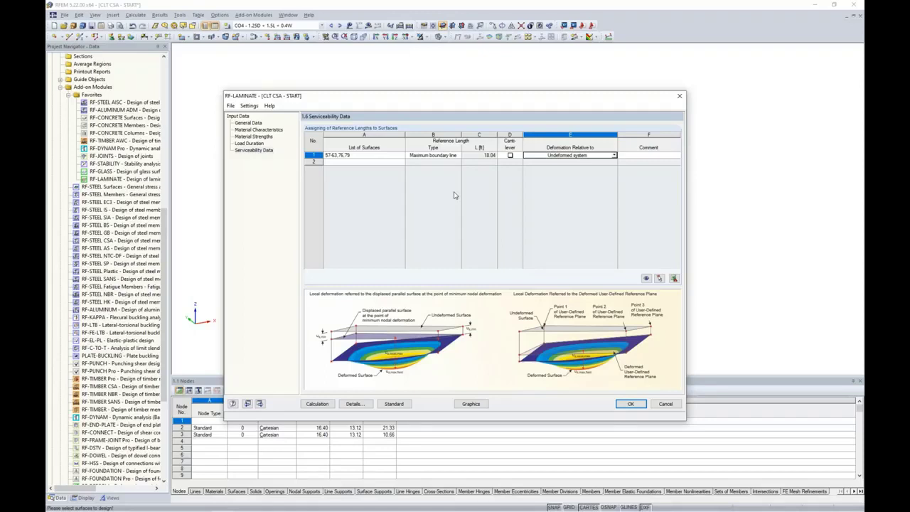
Check the CSA O86-14 deflection limits for the live, permanent and total design situations, and accept the standard settings.
left_click(395, 404)
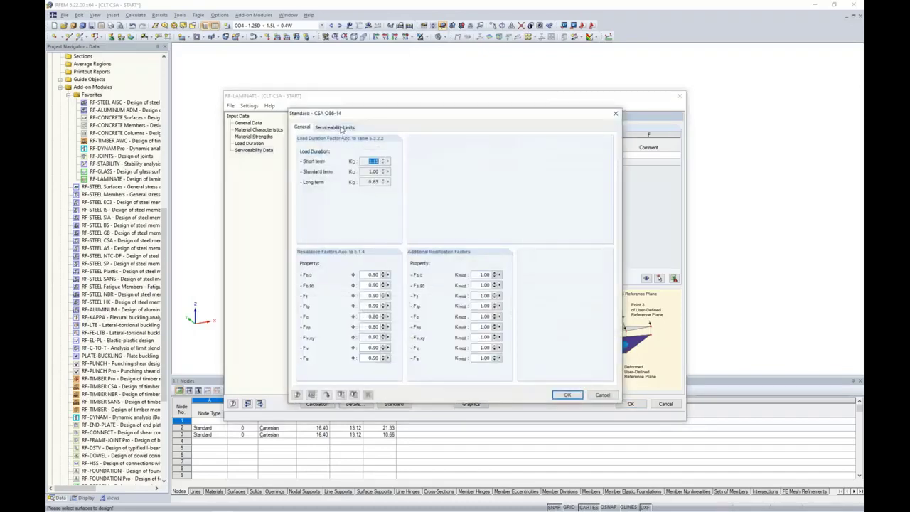
left_click(340, 127)
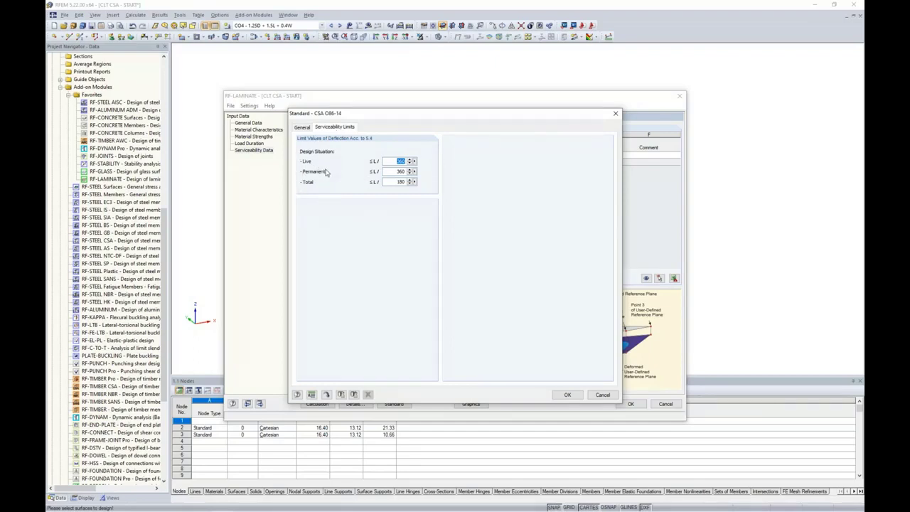
left_click(390, 162)
left_click(567, 394)
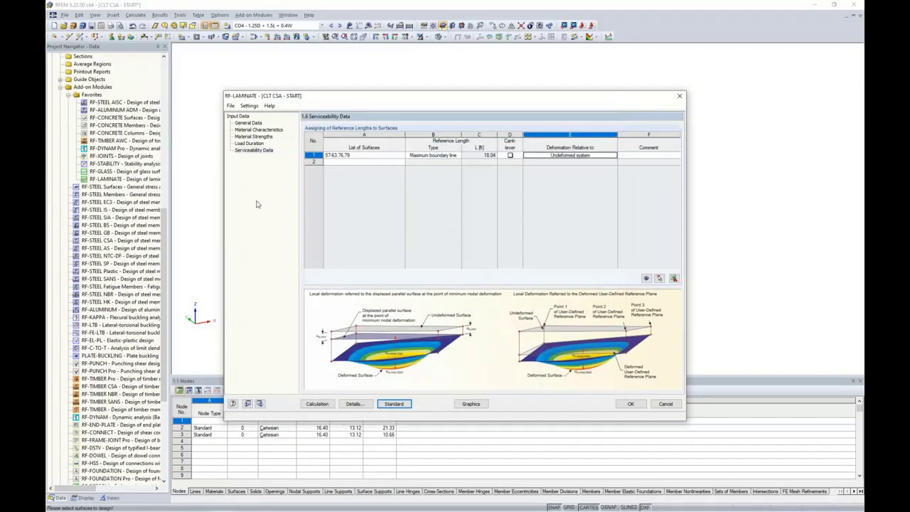
Set the design situation of serviceability combinations CO11 to CO14 to Permanent and accept the RF-LAMINATE input.
left_click(255, 123)
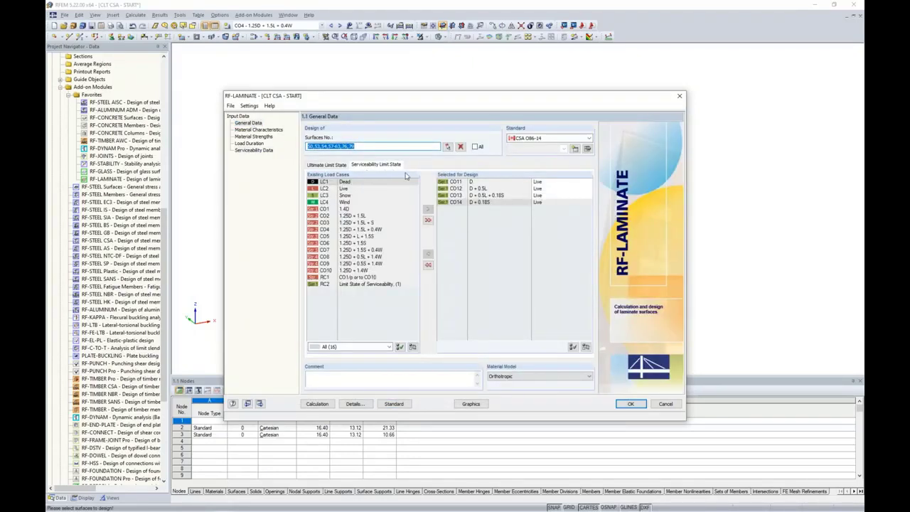
left_click(475, 197)
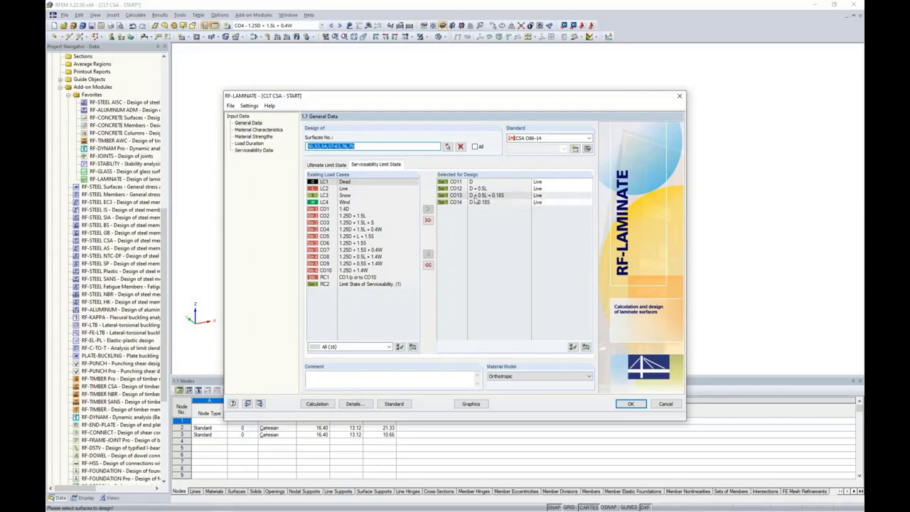
left_click(539, 183)
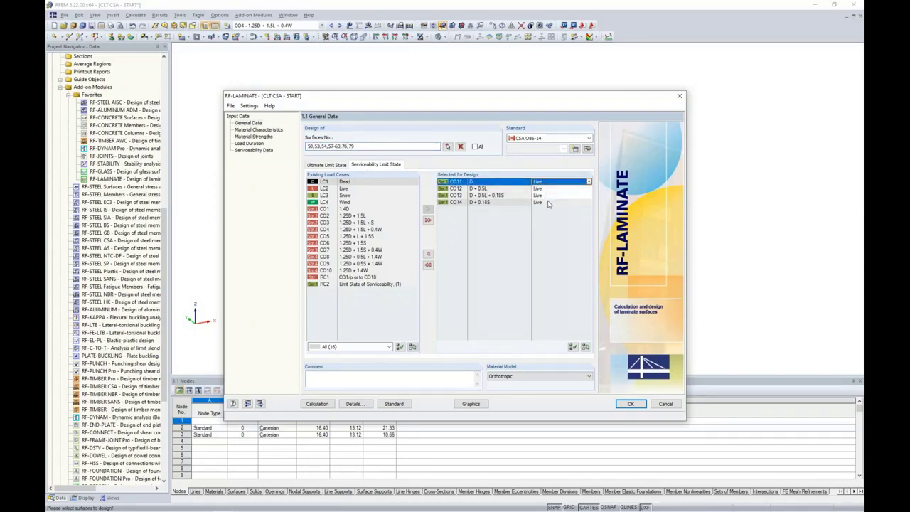
left_click(548, 204, "shift")
left_click(589, 182)
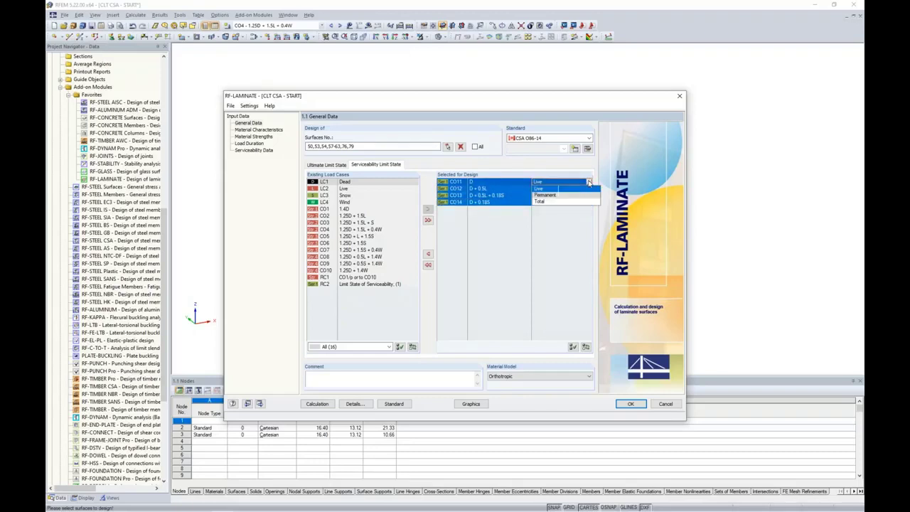
left_click(544, 196)
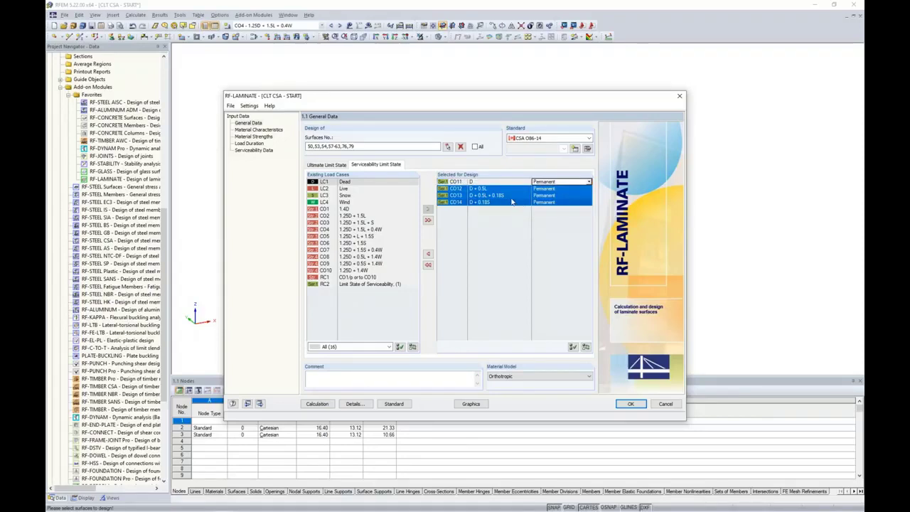
left_click(509, 196)
left_click(509, 203)
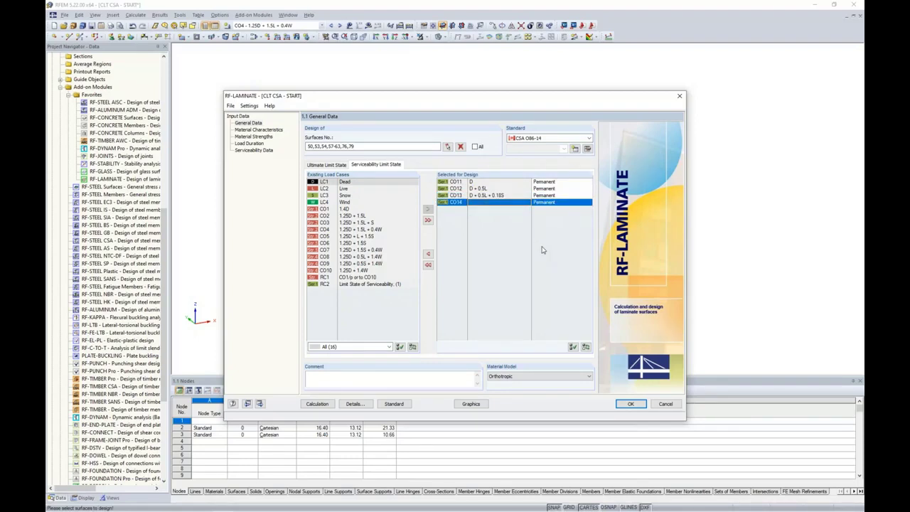
left_click(628, 404)
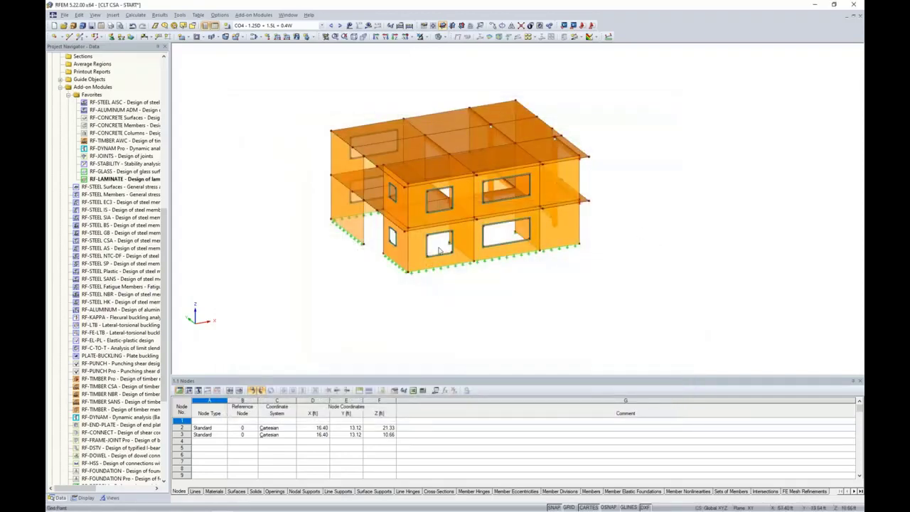
Inspect the material, thickness and laminate stiffness matrix of upper-storey wall surface 32 without changing them.
scroll(409, 224, "up", 3)
middle_click_drag(410, 224, 438, 227)
scroll(437, 261, "up", 1)
scroll(439, 227, "down", 1)
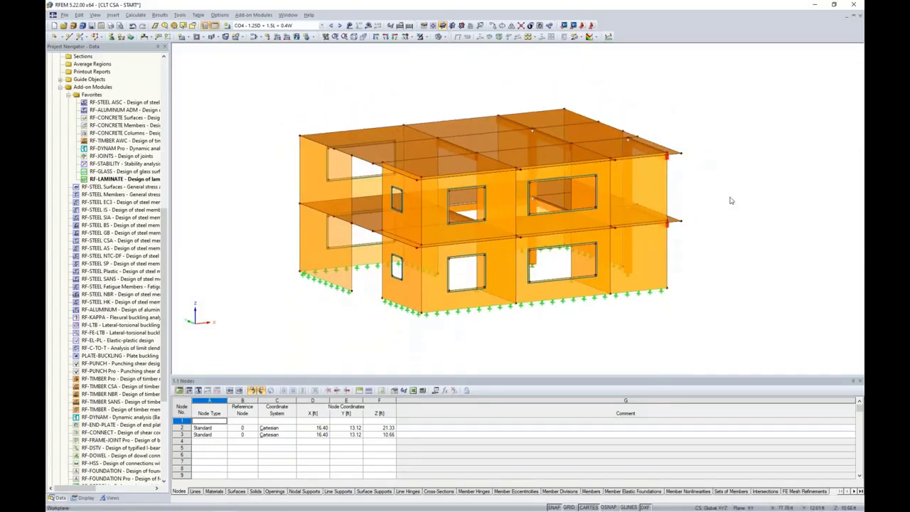
double_click(329, 190)
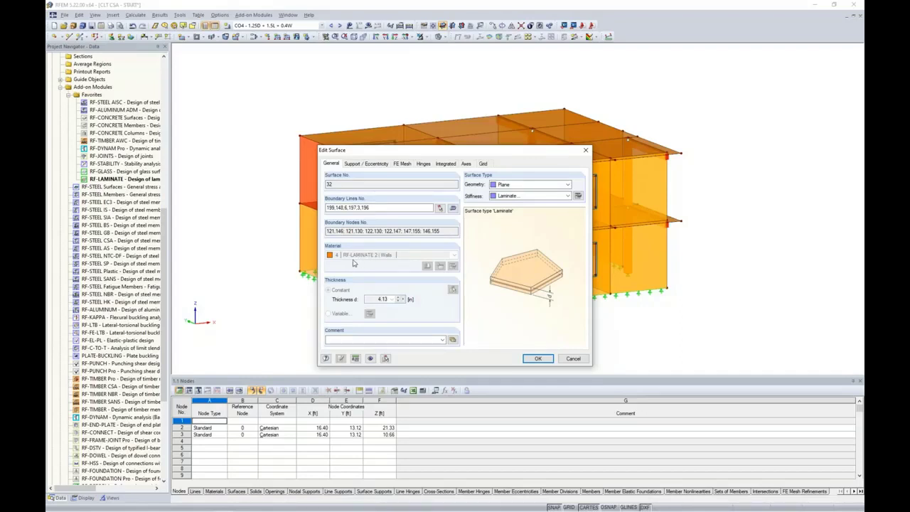
left_click(377, 299)
left_click(579, 197)
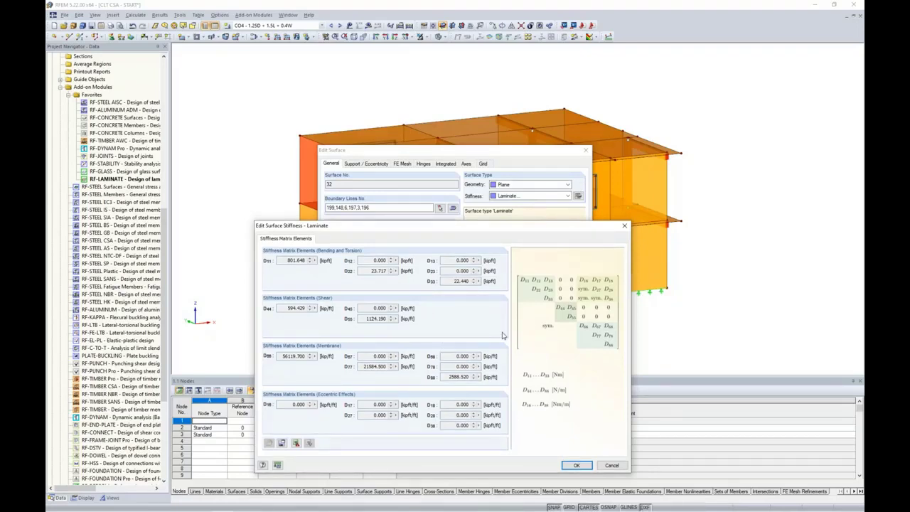
left_click(610, 466)
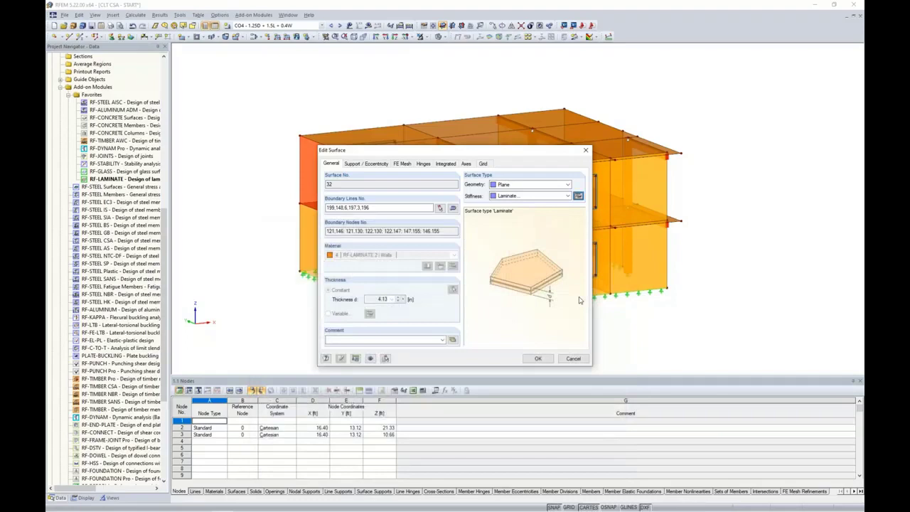
left_click(573, 358)
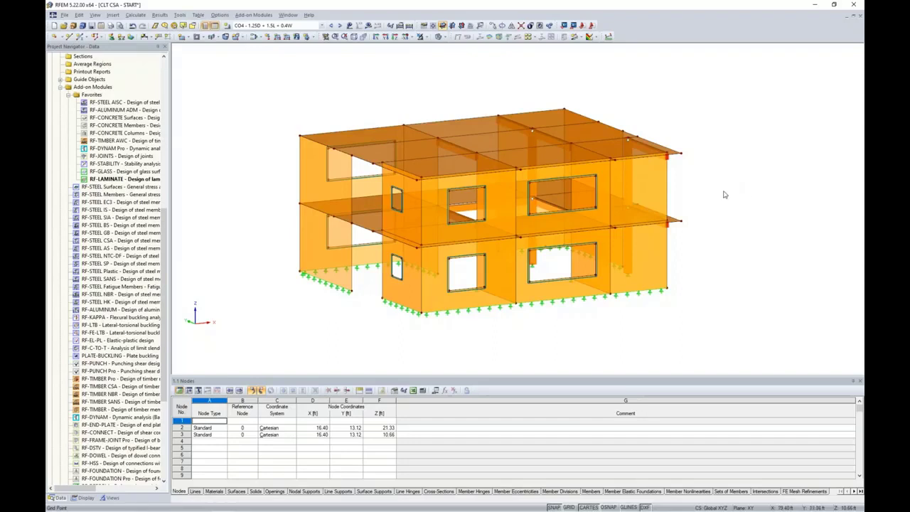
Isolate the corner roof surface 63 and its edge beam in a visibility of the selected objects.
middle_click_drag(731, 189, 664, 216, "ctrl")
scroll(651, 223, "up", 5)
scroll(715, 177, "down", 3)
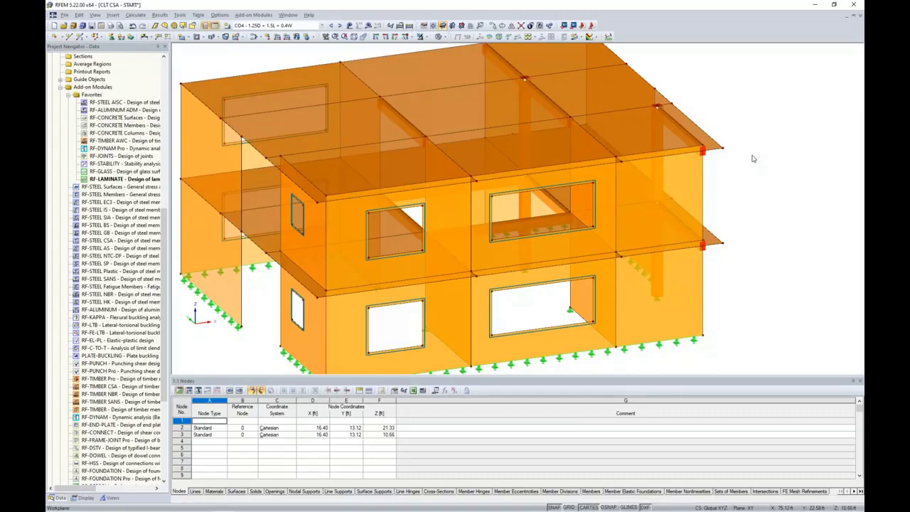
scroll(723, 171, "down", 2)
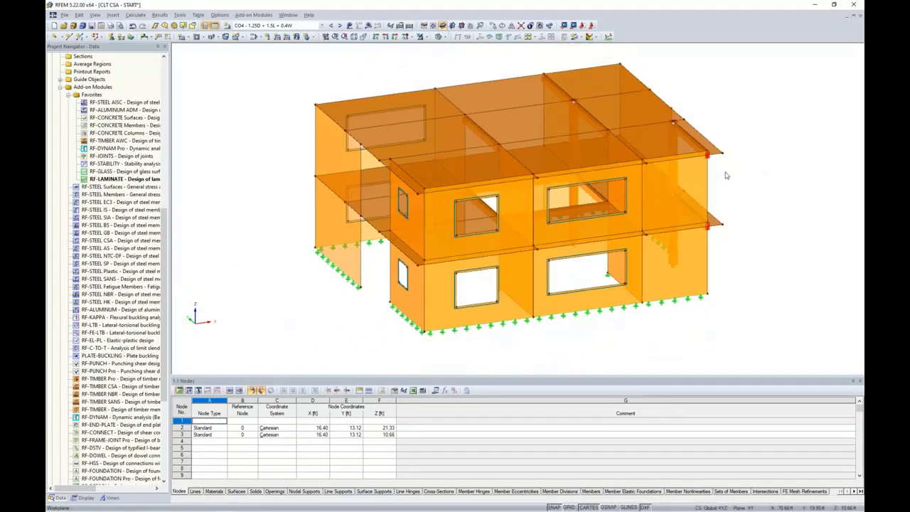
middle_click_drag(760, 196, 553, 211, "ctrl")
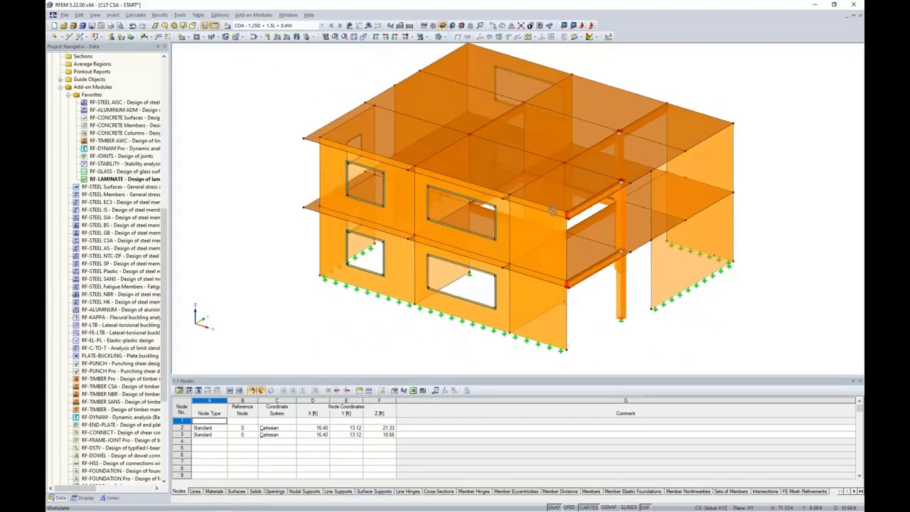
scroll(552, 208, "up", 5)
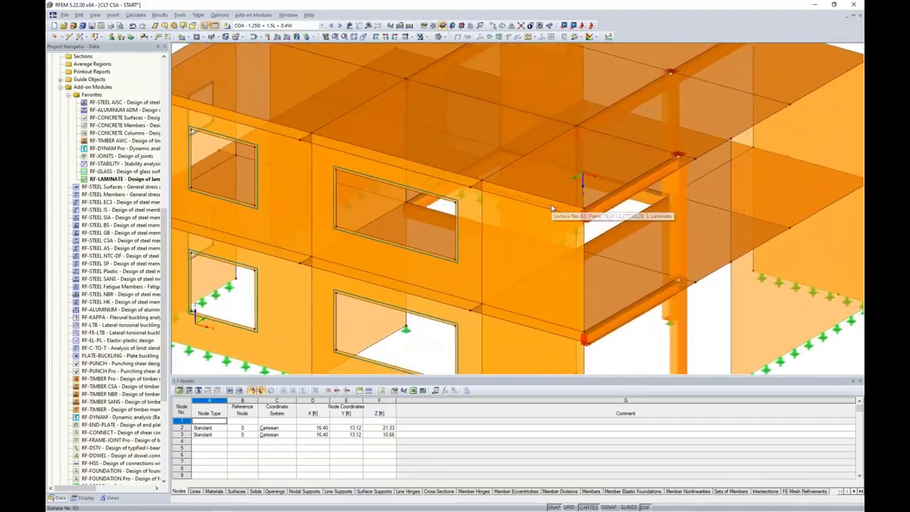
scroll(551, 207, "up", 1)
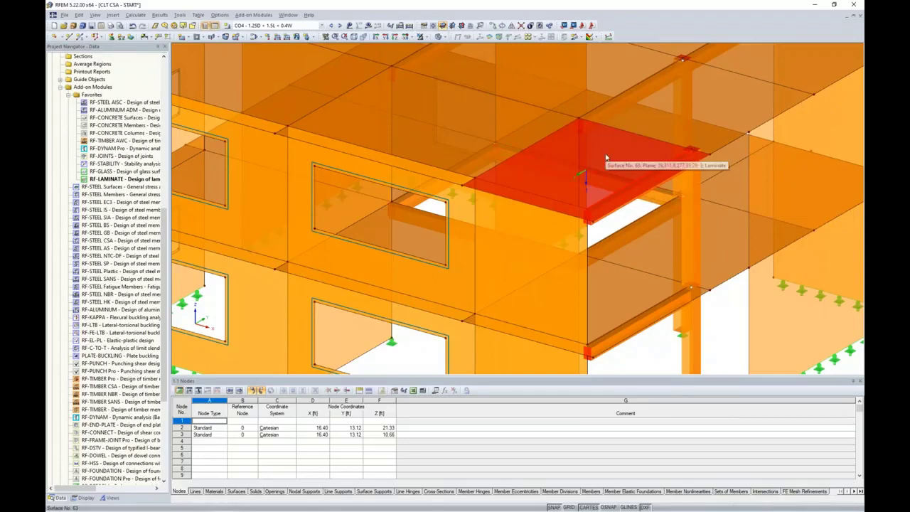
left_click(421, 36)
left_click(431, 48)
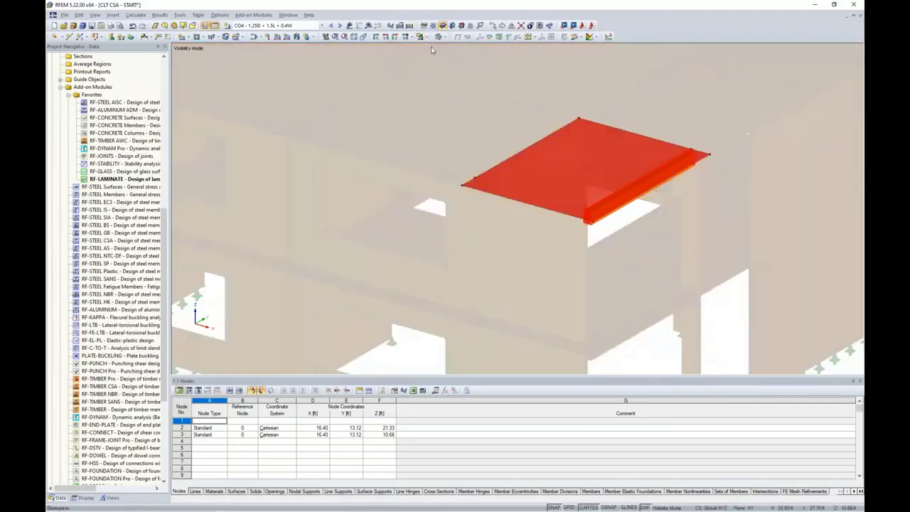
left_click(448, 164)
middle_click_drag(458, 198, 467, 182, "ctrl")
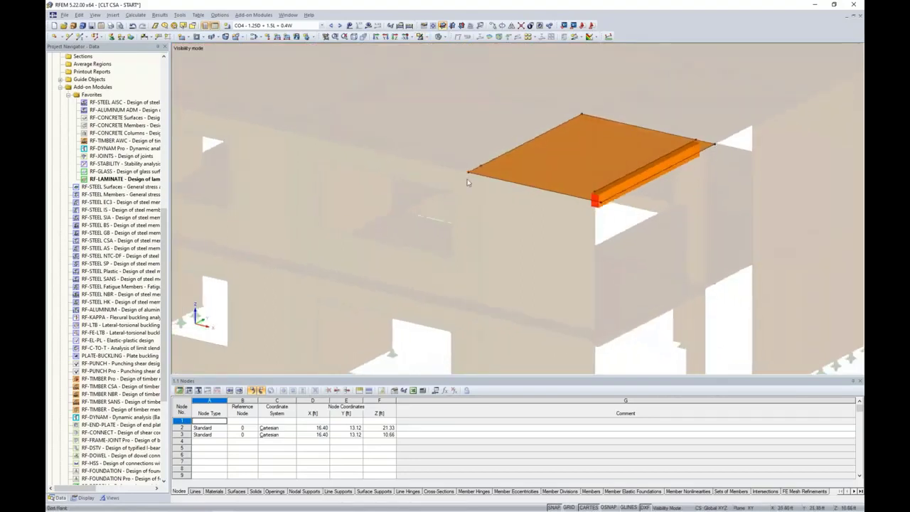
Start a new line release and assign it to line 31 along the isolated corner roof beam.
scroll(102, 267, "up", 15)
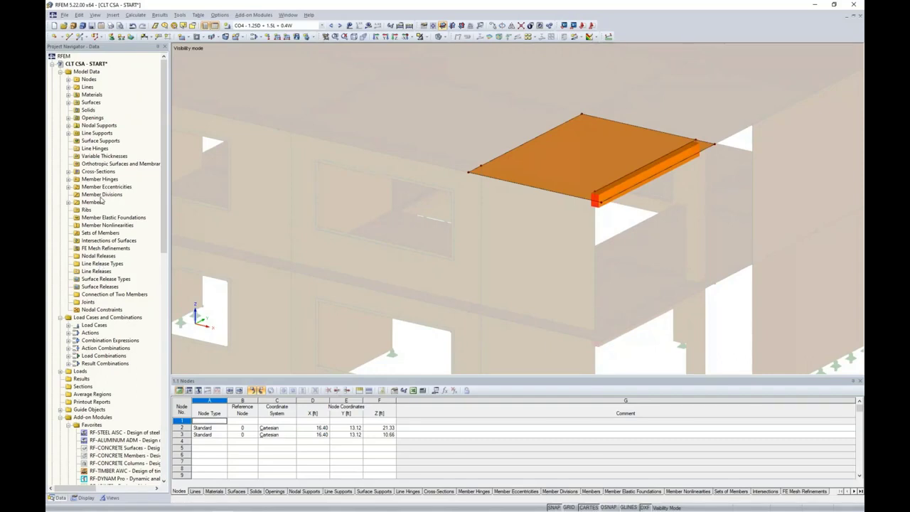
right_click(93, 272)
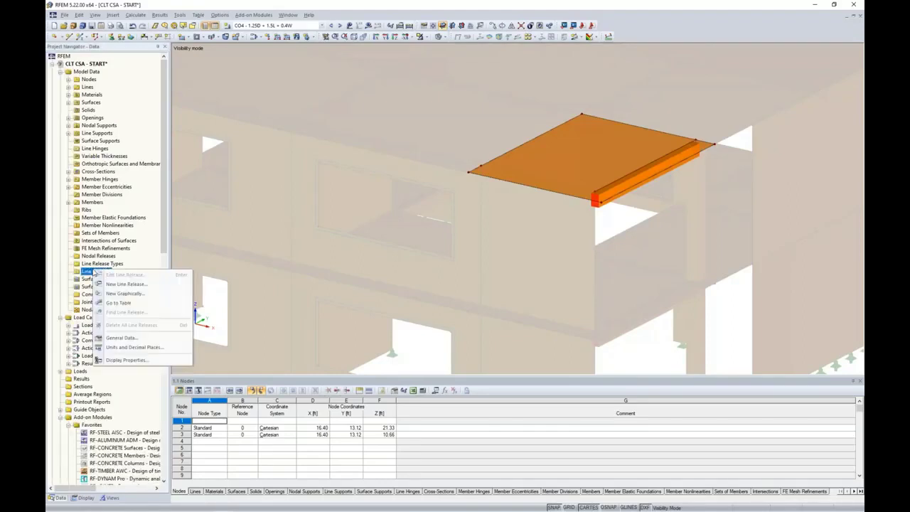
left_click(117, 284)
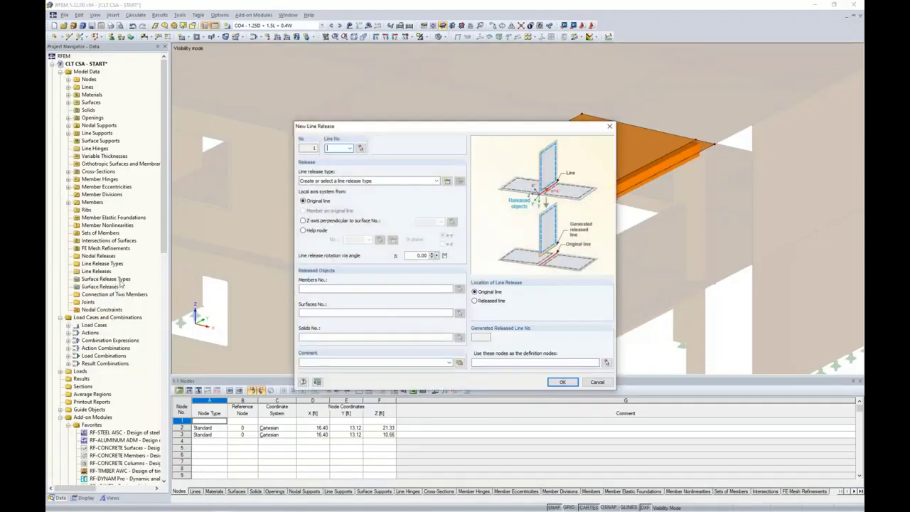
left_click(360, 149)
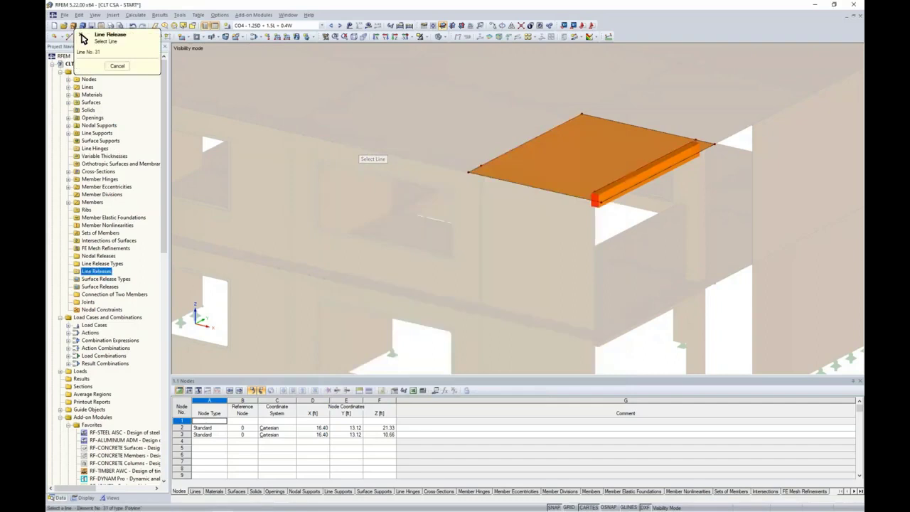
left_click(627, 183)
left_click_drag(566, 130, 523, 132)
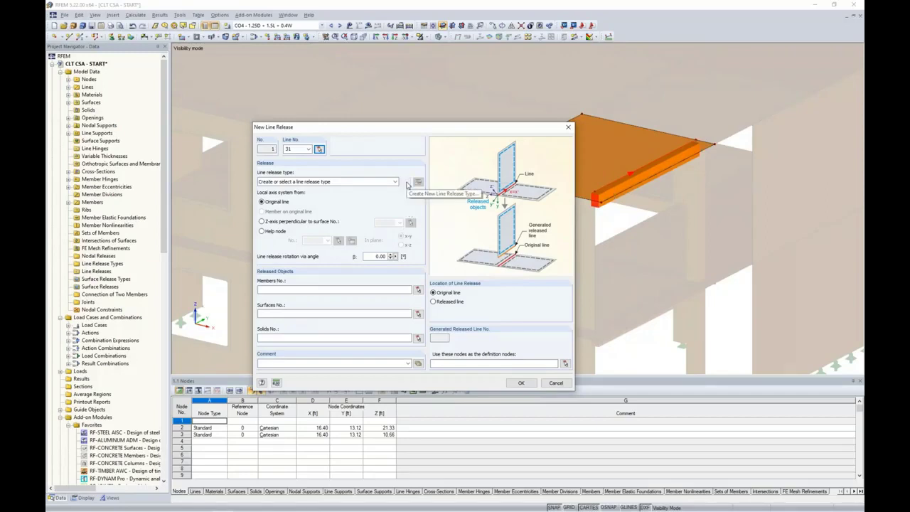
Create a line release type with the rotation about x released and a ux translational spring constant of 50 kip/ft².
left_click(417, 183)
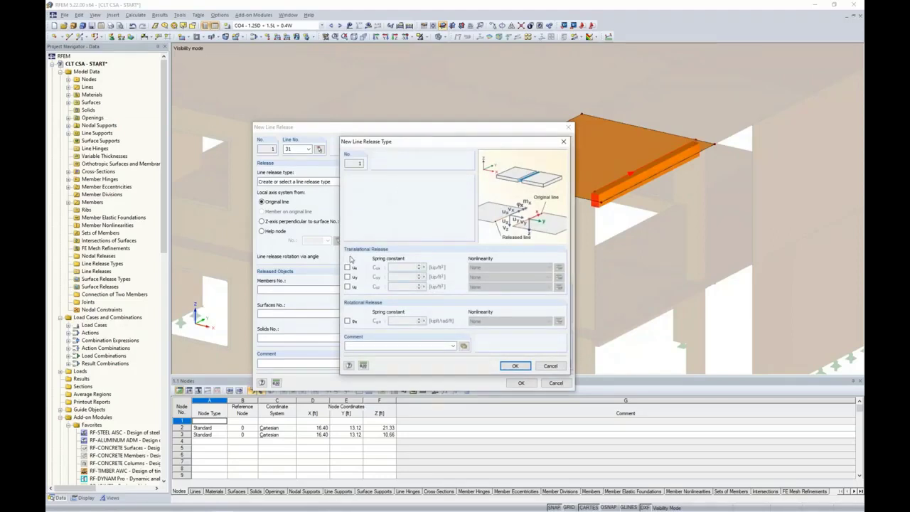
left_click(347, 321)
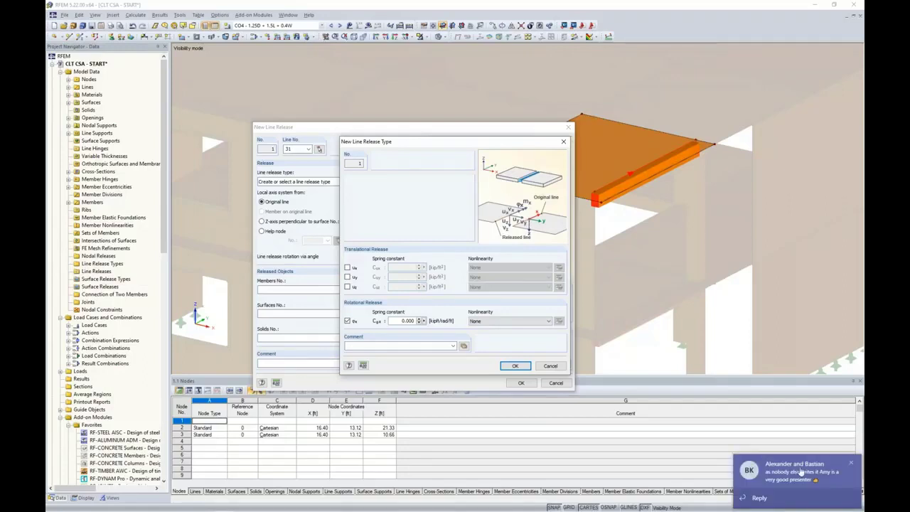
left_click(851, 463)
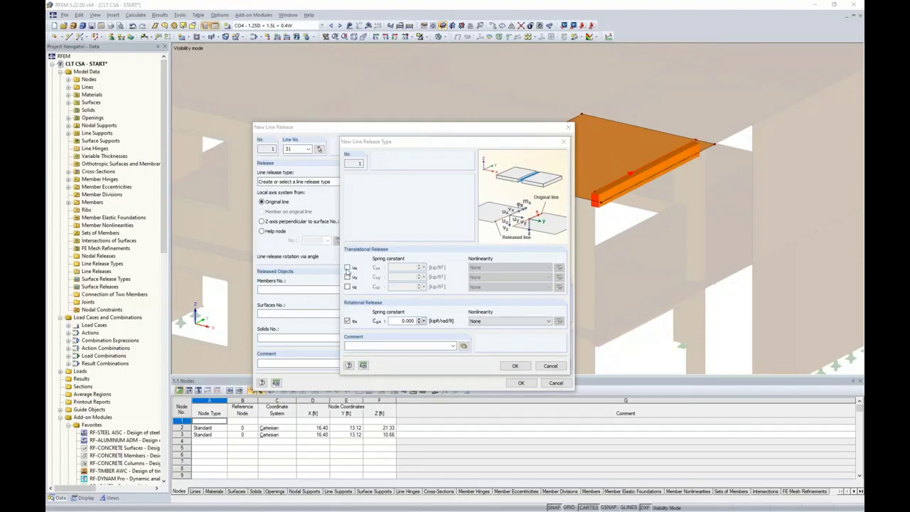
left_click(347, 269)
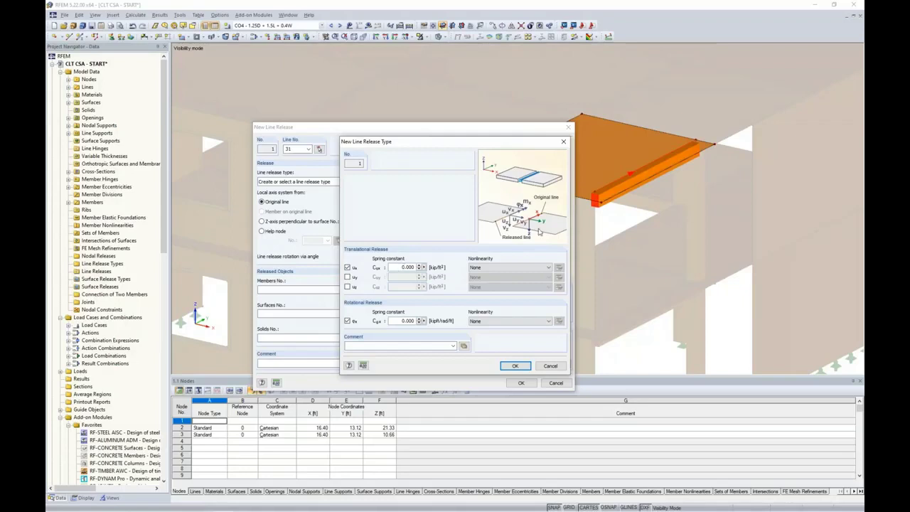
left_click_drag(395, 266, 436, 263)
type("50")
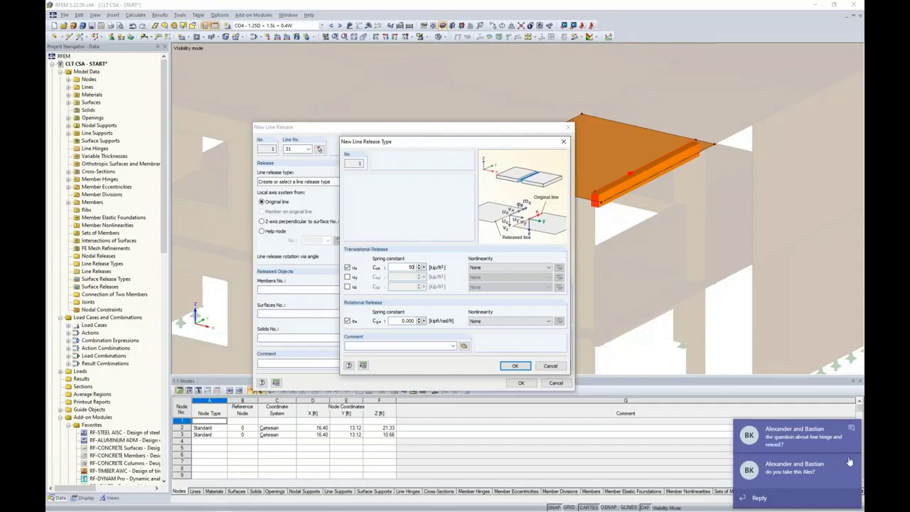
left_click(855, 432)
left_click(851, 464)
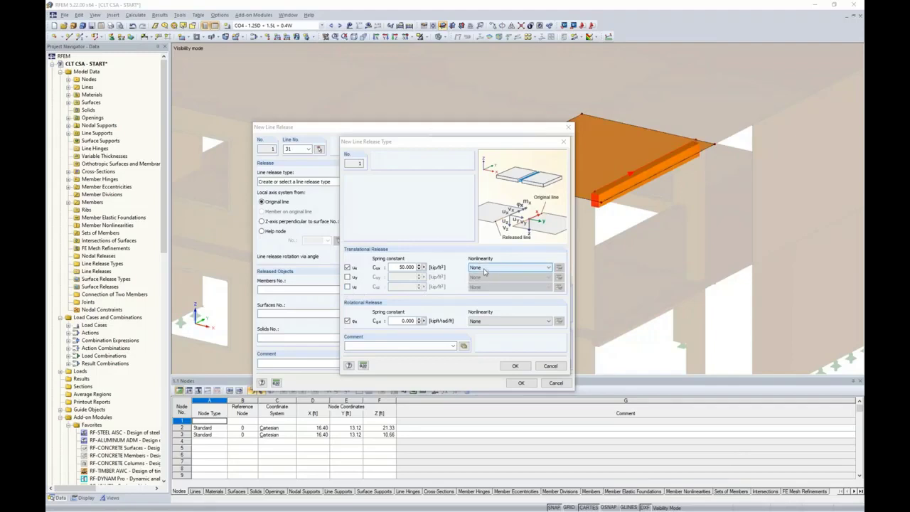
Try a uz translational release with the nonlinearity Fixed if positive vz, and deactivate it again.
left_click(347, 287)
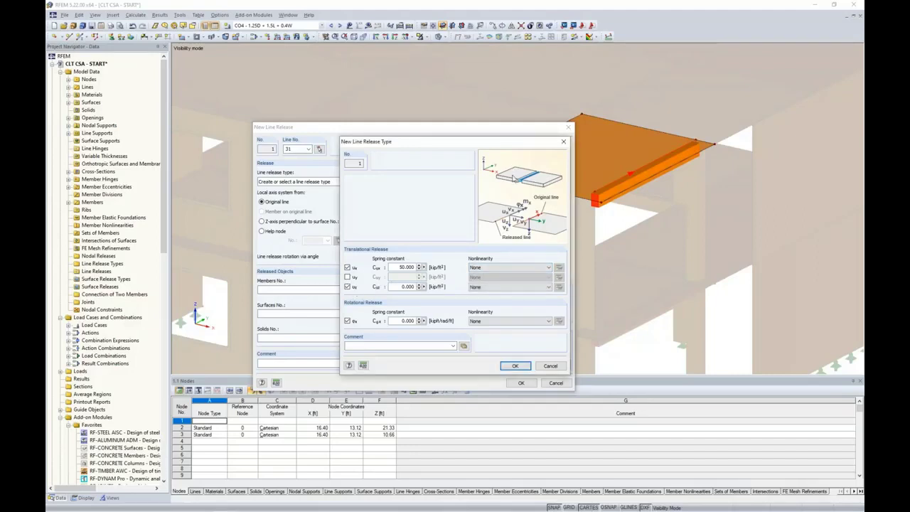
left_click(488, 287)
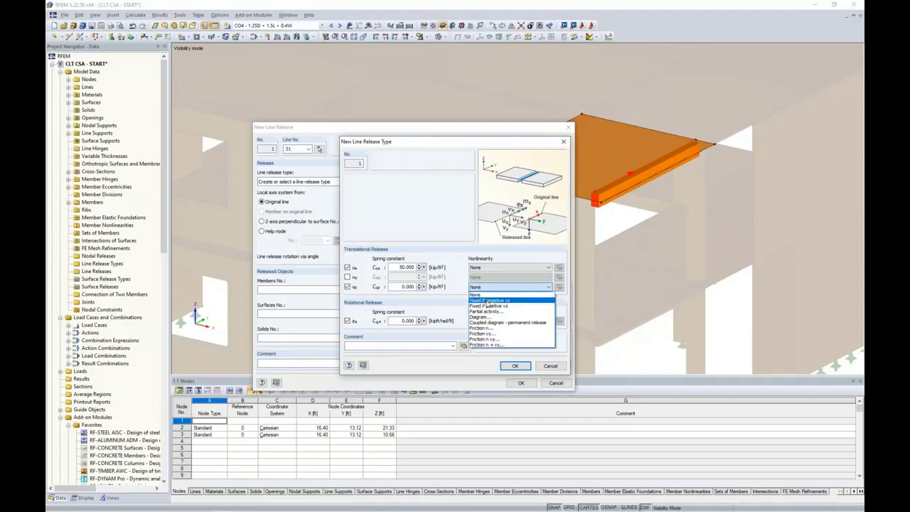
left_click(489, 305)
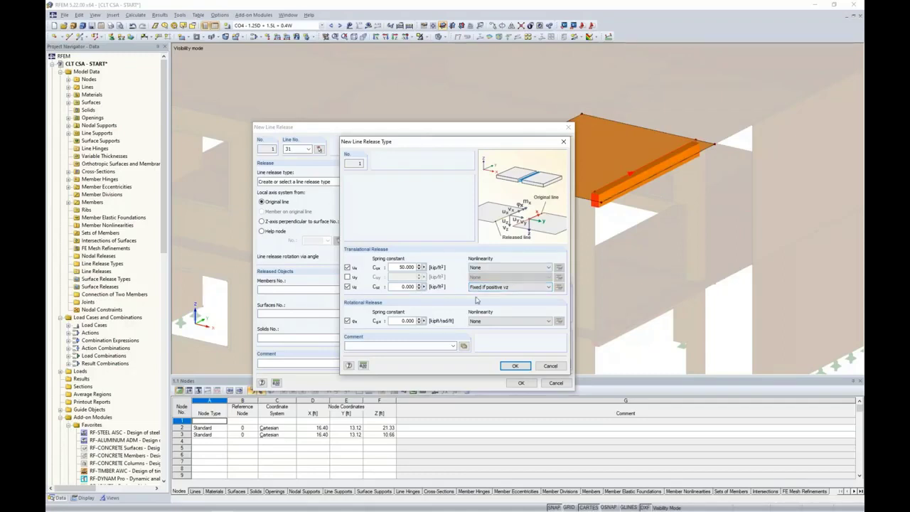
left_click(348, 286)
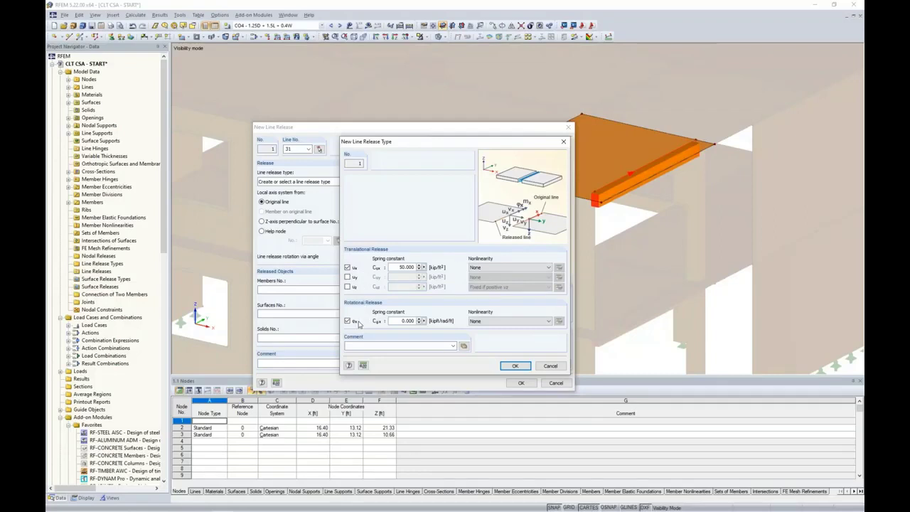
Accept the release type and create the line release with roof surface 63 as the released object.
left_click(514, 366)
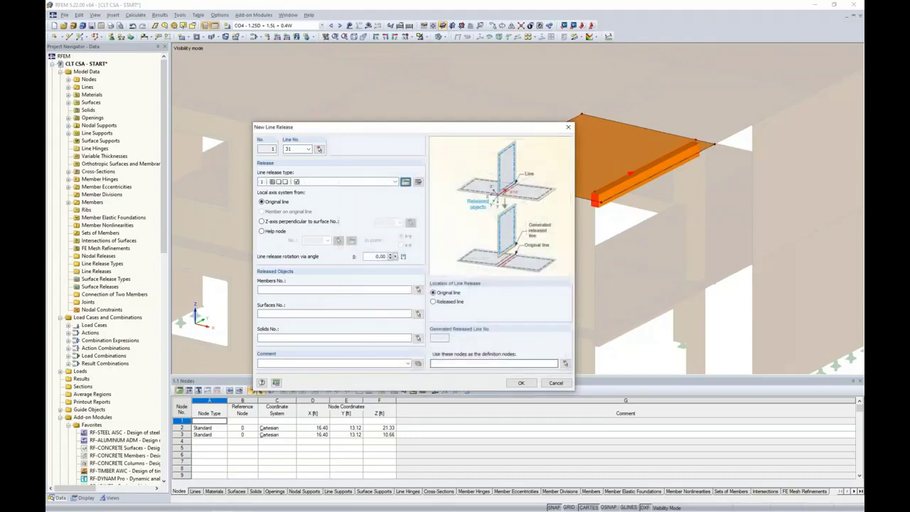
left_click(417, 315)
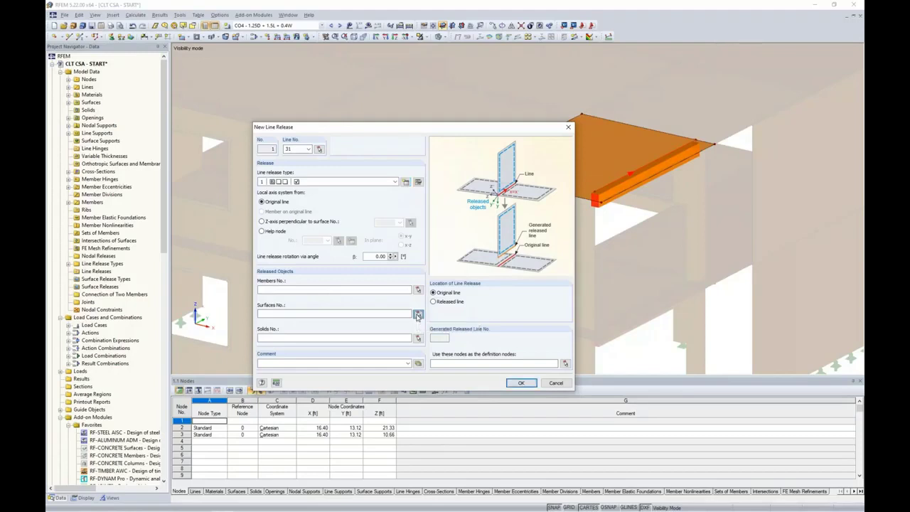
left_click(586, 165)
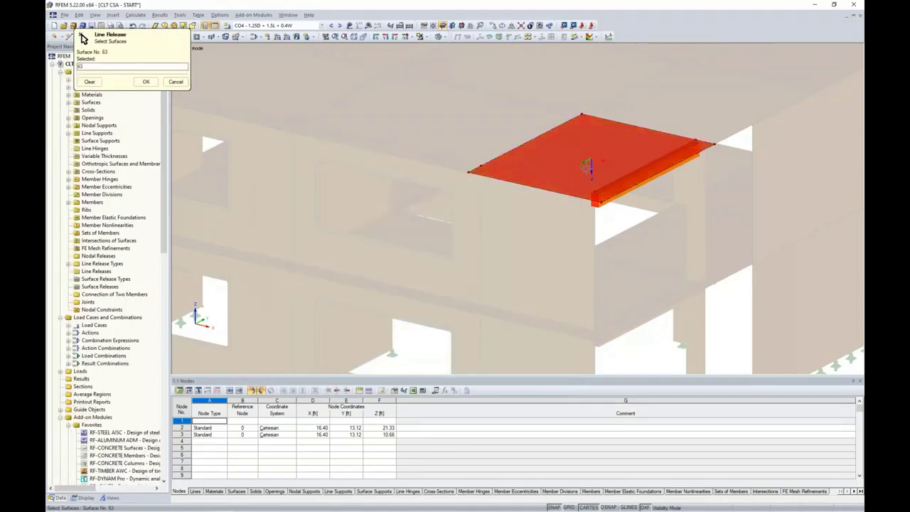
left_click(146, 81)
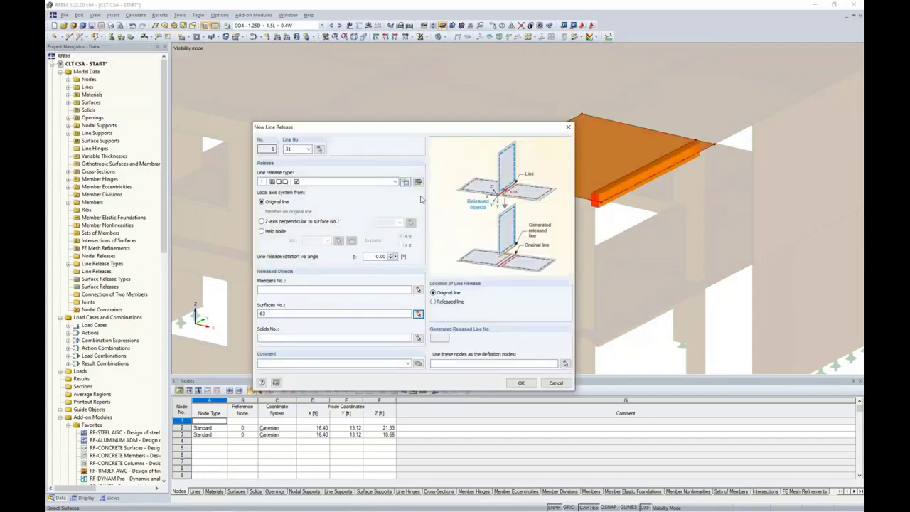
left_click(520, 383)
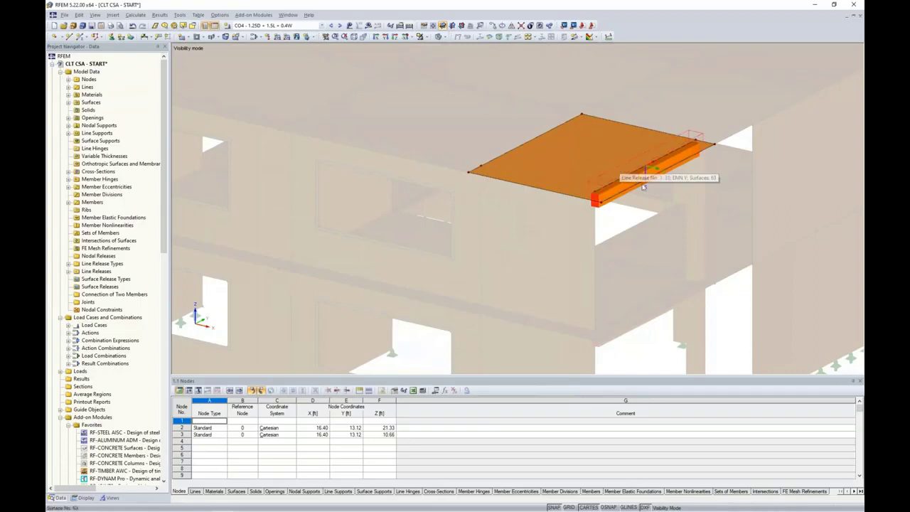
Cancel the visibility mode to show the complete building model again.
middle_click_drag(694, 224, 497, 235, "ctrl")
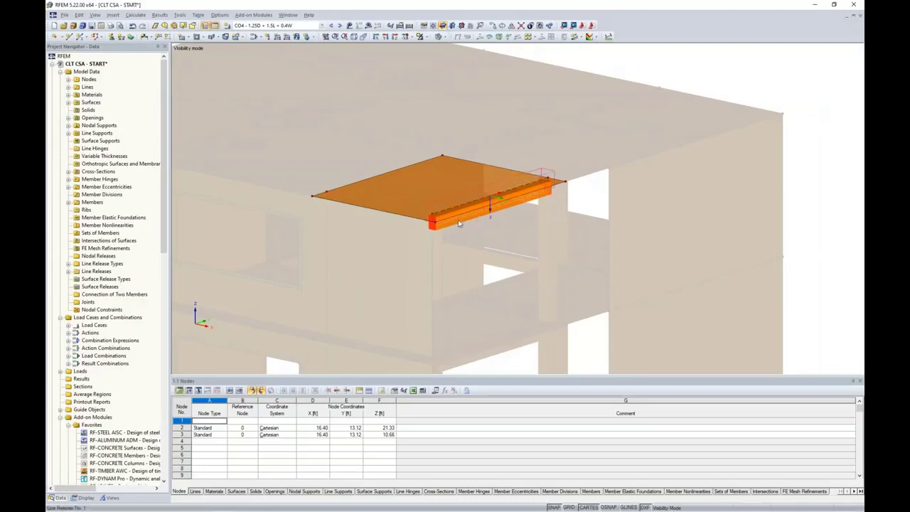
left_click(425, 38)
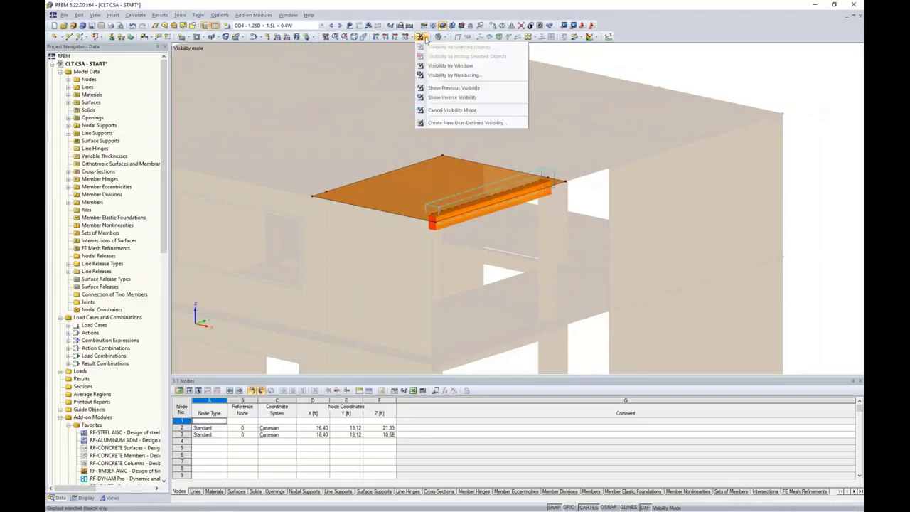
left_click(435, 111)
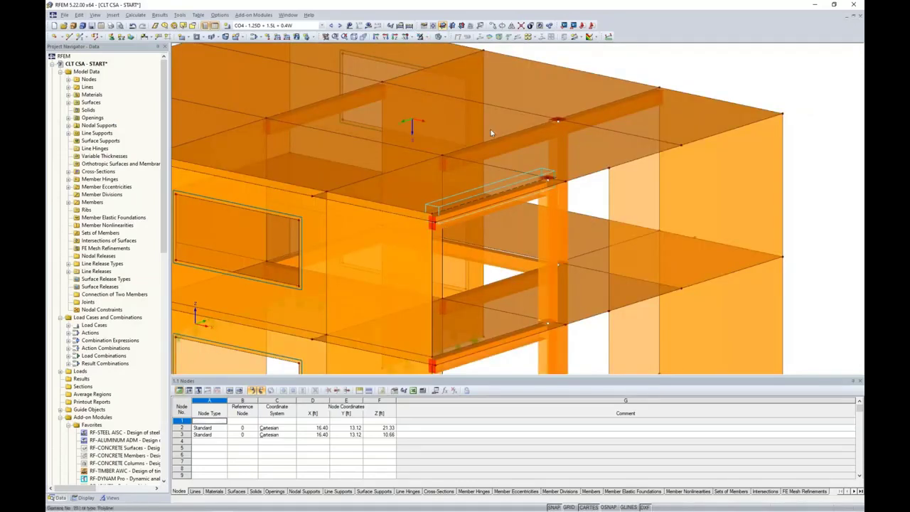
Start a second line release with release type 1 and assign it to line 20 along the inner roof beam.
mouse_move(499, 150)
left_click(102, 271)
right_click(103, 273)
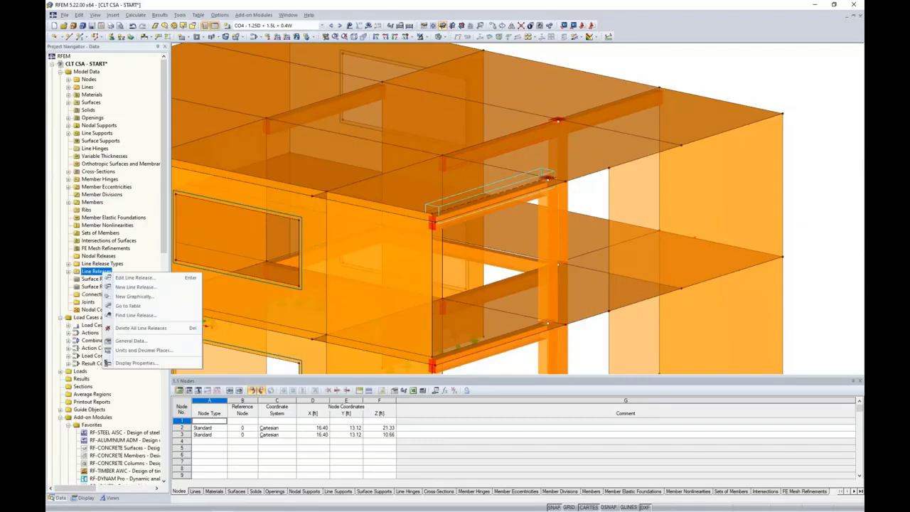
left_click(136, 289)
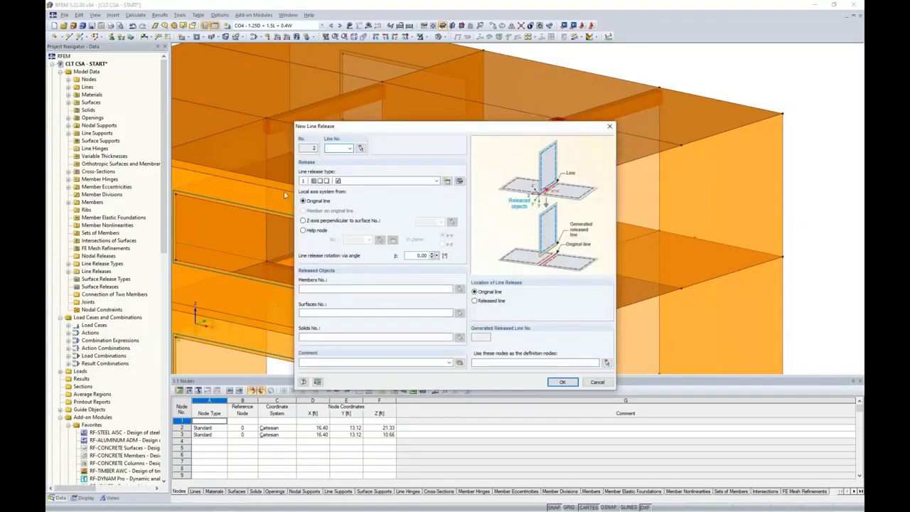
left_click(361, 147)
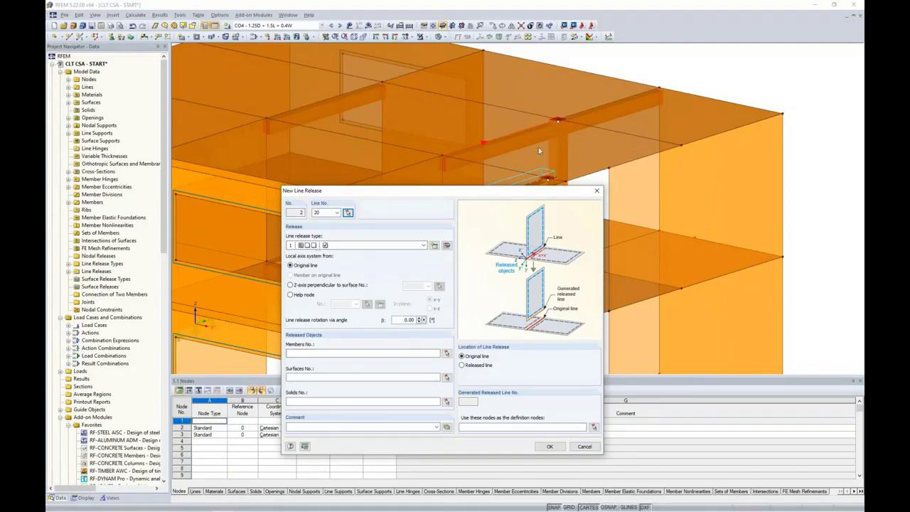
Set roof surfaces 59 and 62 as the released surfaces and create the second line release.
left_click(446, 377)
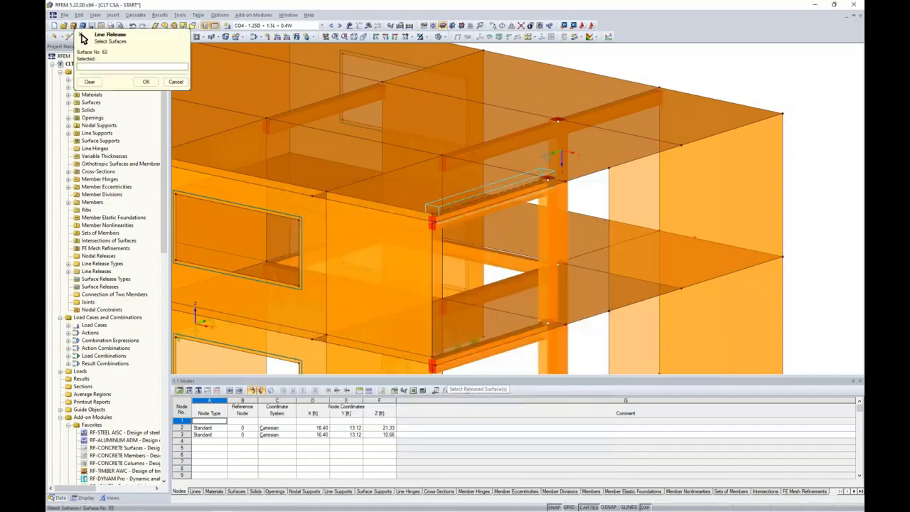
left_click(561, 158)
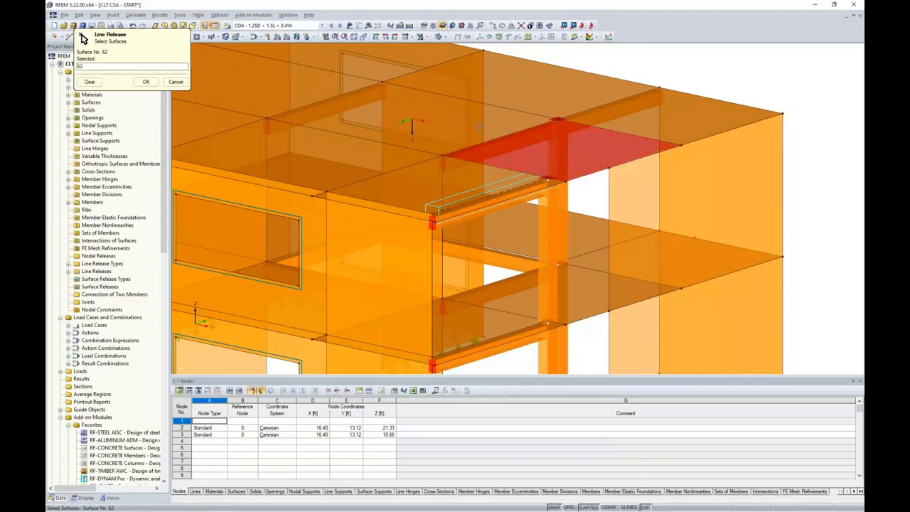
left_click(314, 105)
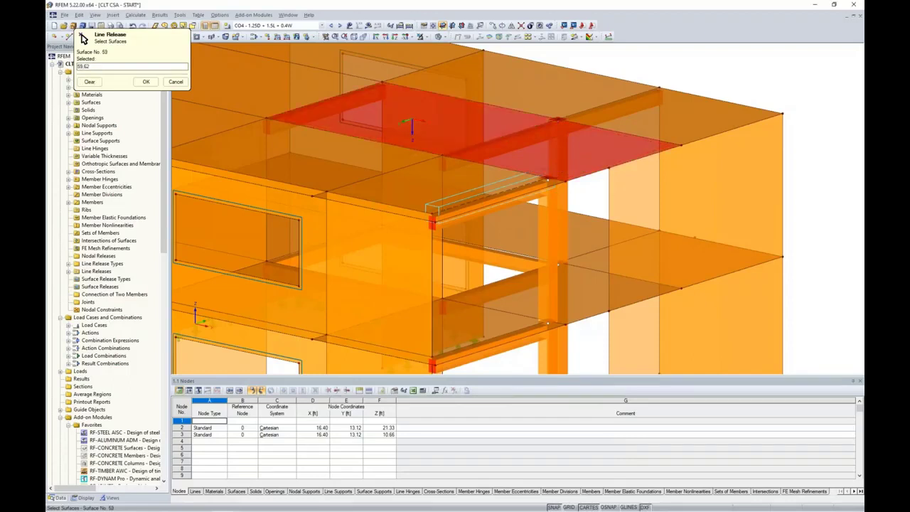
left_click(146, 81)
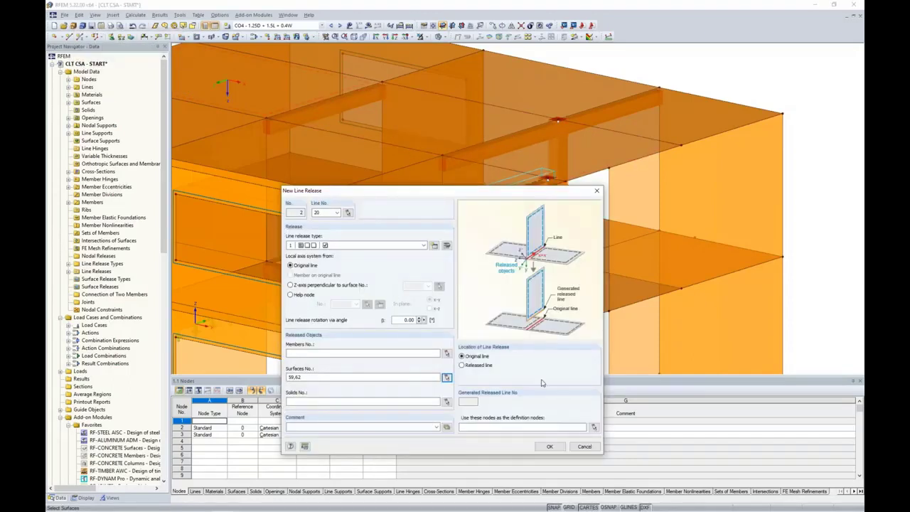
left_click(549, 446)
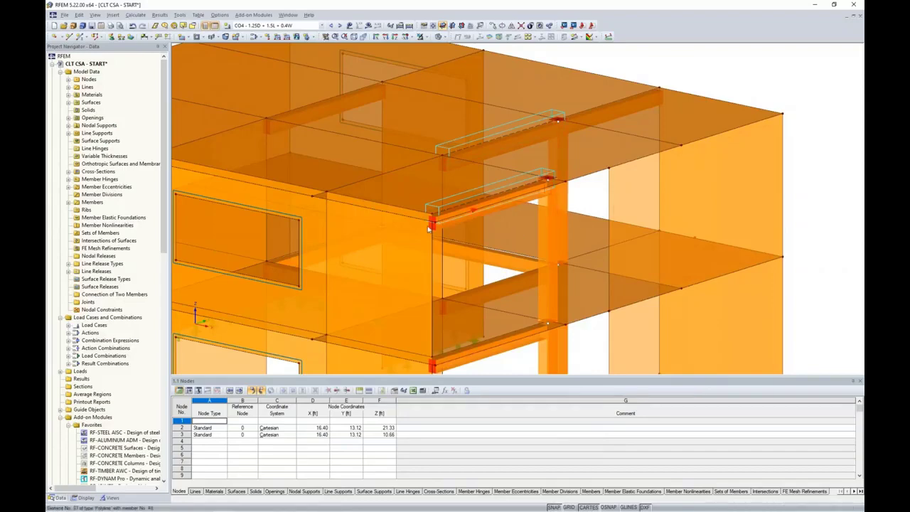
Start inserting another object into the two-storey building model.
scroll(430, 224, "down", 2)
middle_click_drag(433, 226, 526, 268, "ctrl")
middle_click_drag(372, 269, 499, 259)
scroll(499, 258, "up", 1)
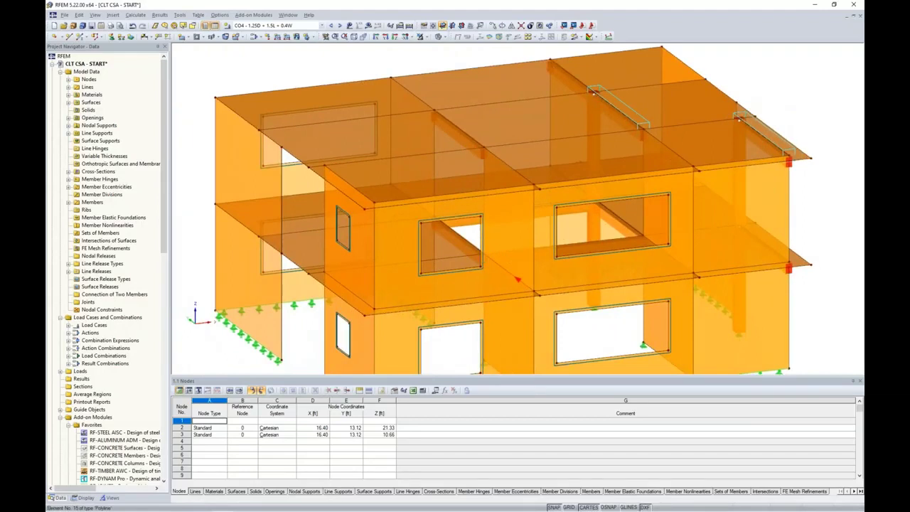
middle_click_drag(360, 233, 400, 251, "ctrl")
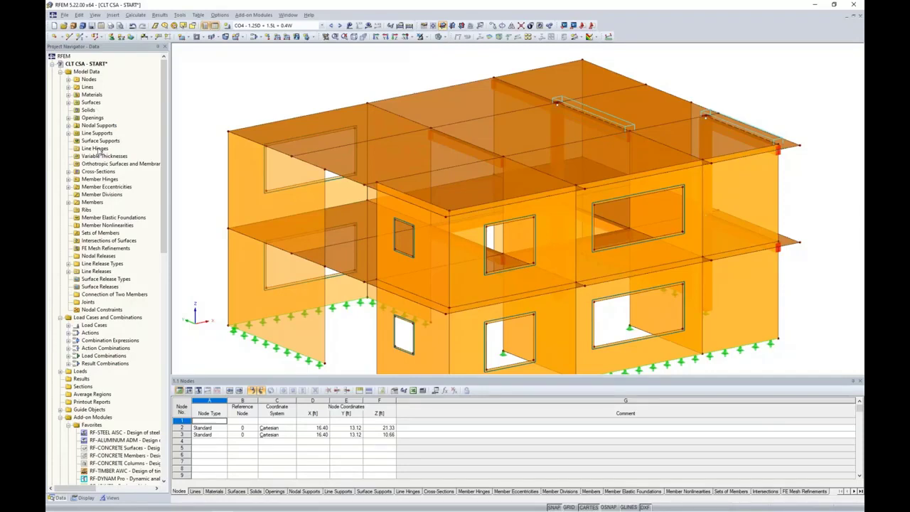
left_click(114, 16)
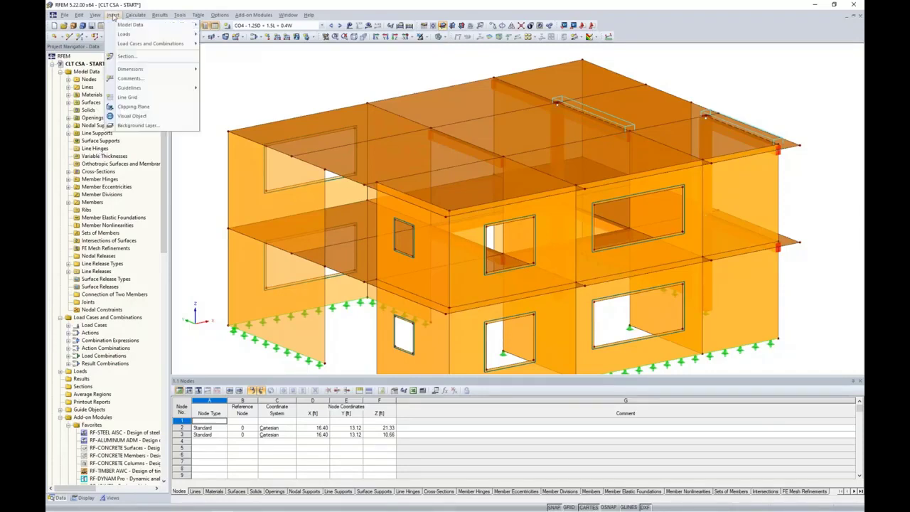
Start assigning line hinges to lines graphically and define a new hinge with φx released and a 50 kip/ft² spring for ux.
mouse_move(115, 25)
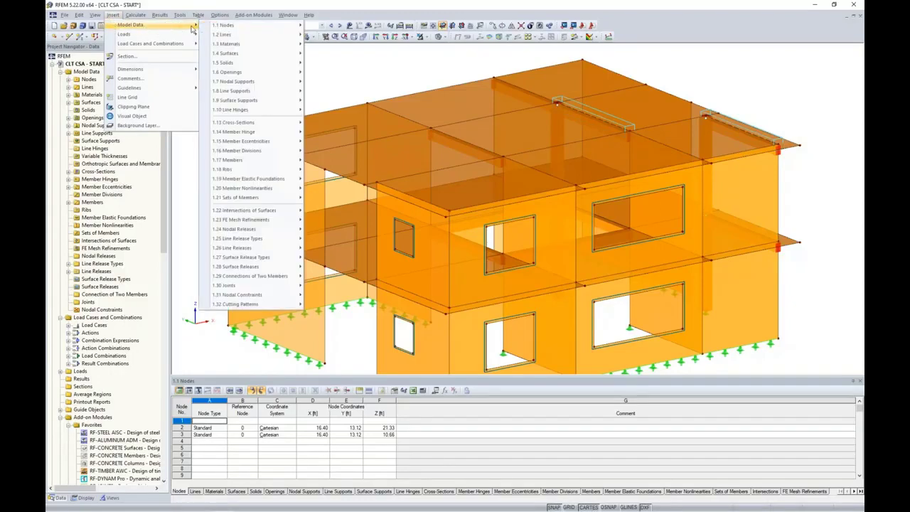
mouse_move(270, 113)
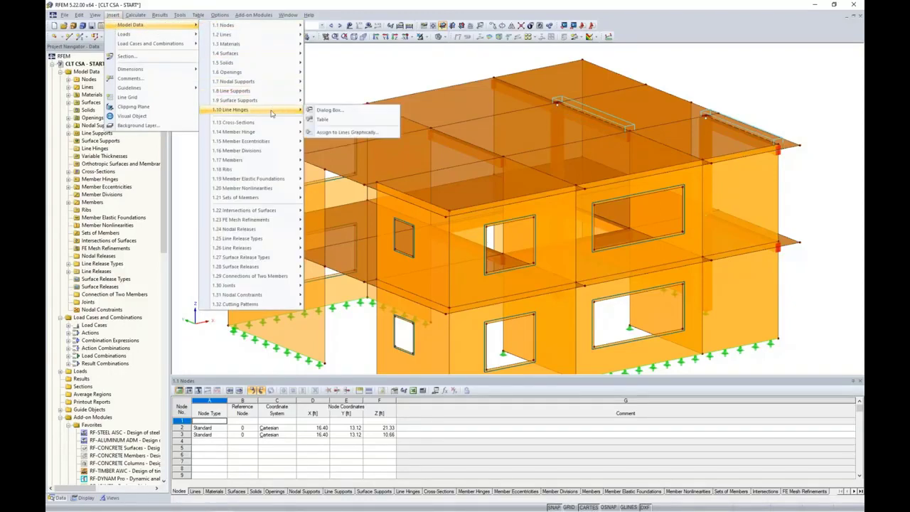
left_click(333, 133)
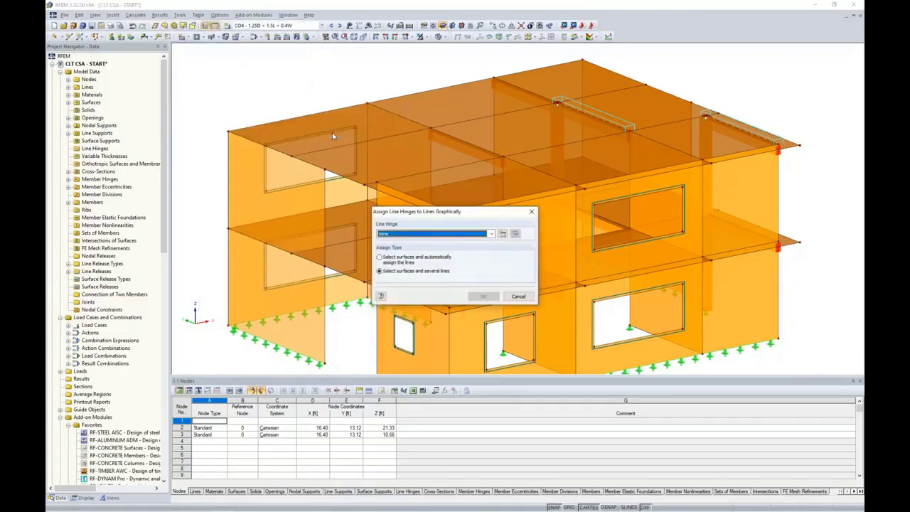
left_click(501, 233)
left_click_drag(495, 188, 550, 144)
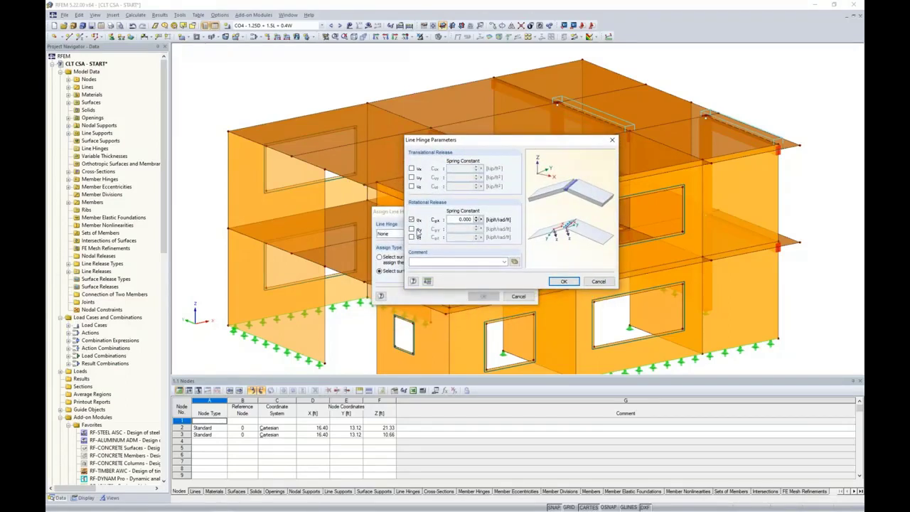
left_click(411, 169)
left_click_drag(453, 169, 472, 168)
type("50")
left_click(562, 281)
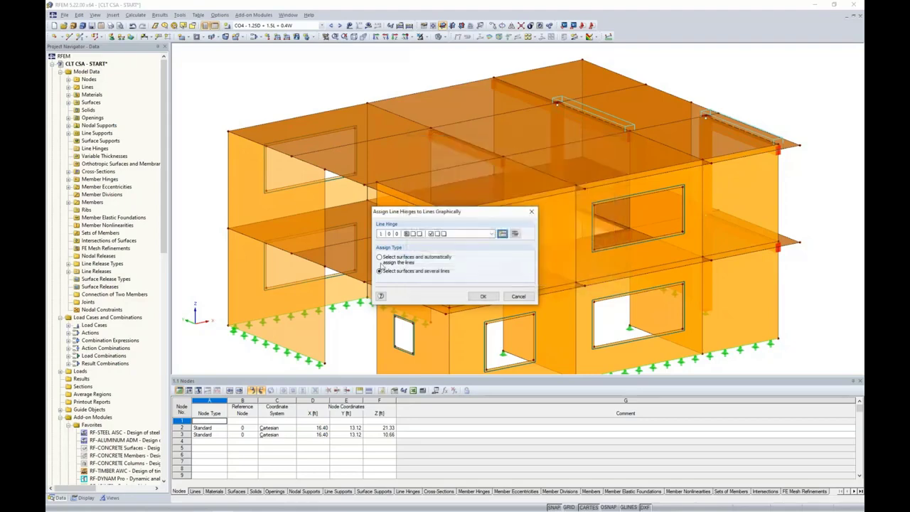
Assign the new line hinge to all roof surfaces, using surface selection with automatic line assignment.
left_click(380, 257)
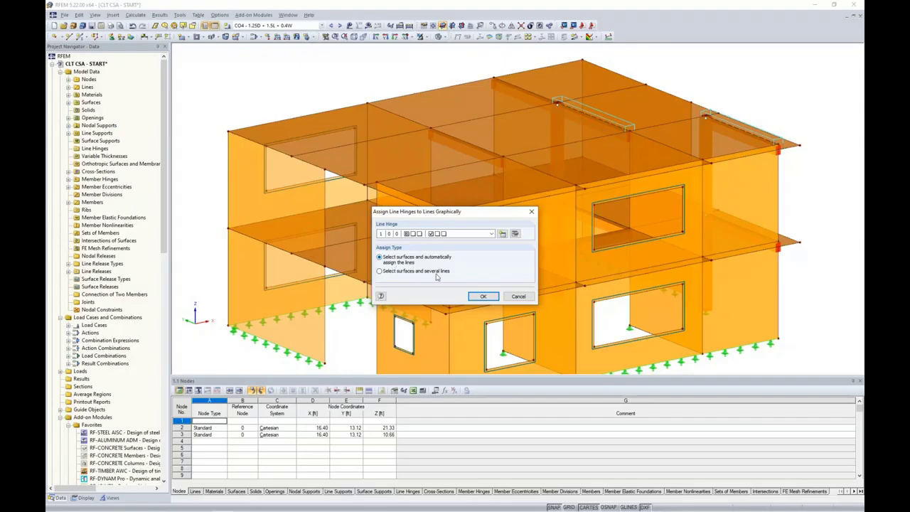
left_click(482, 296)
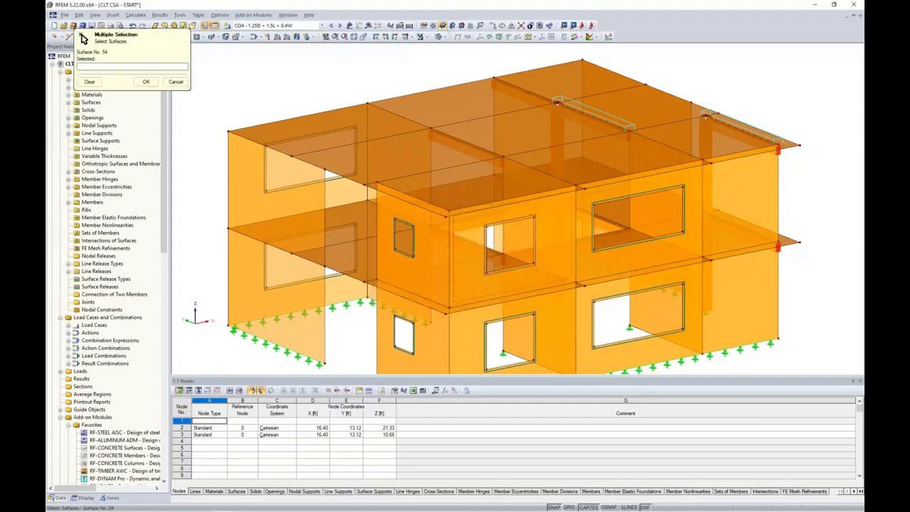
middle_click_drag(408, 258, 582, 204, "ctrl")
left_click_drag(300, 109, 729, 153)
middle_click_drag(756, 183, 611, 214, "ctrl")
left_click(146, 81)
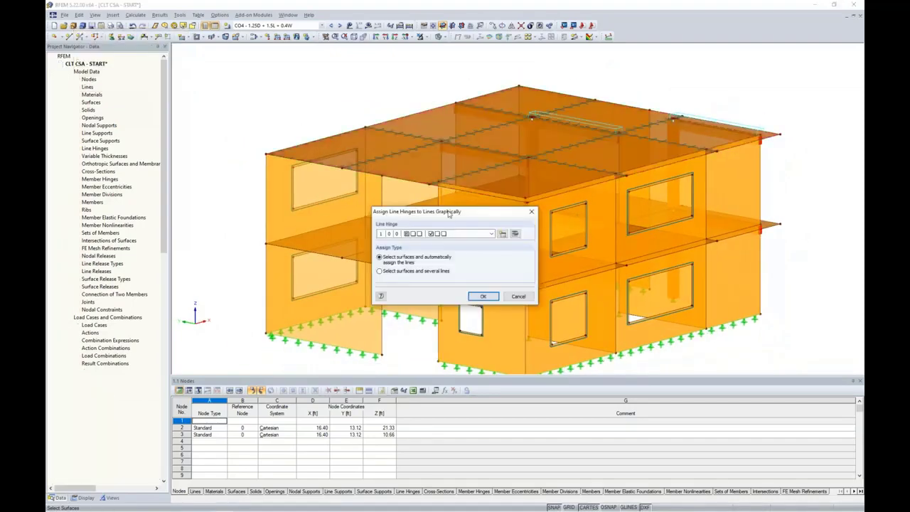
left_click(484, 296)
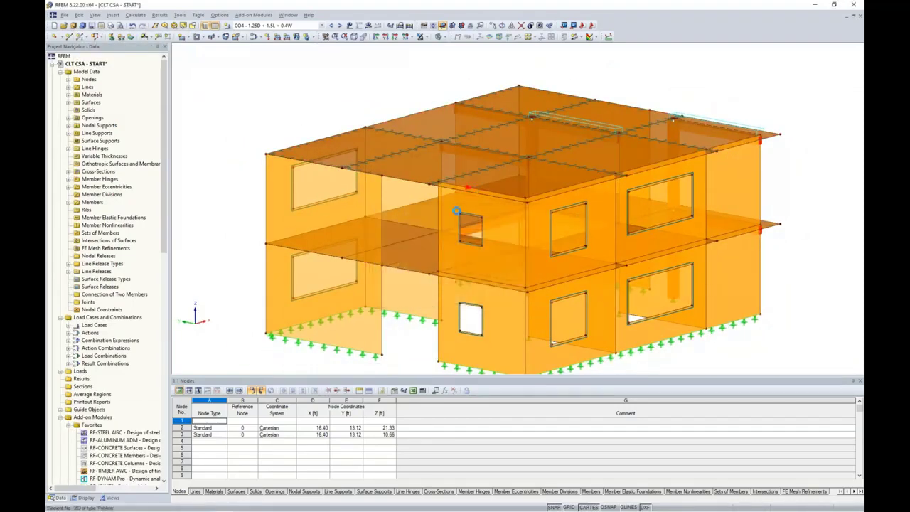
Select a line hinge on the shared edge between two neighbouring roof surfaces near the building's corner and delete it.
mouse_move(456, 211)
middle_mouse_down("ctrl")
mouse_move(447, 226)
mouse_move(462, 207)
middle_mouse_up("ctrl")
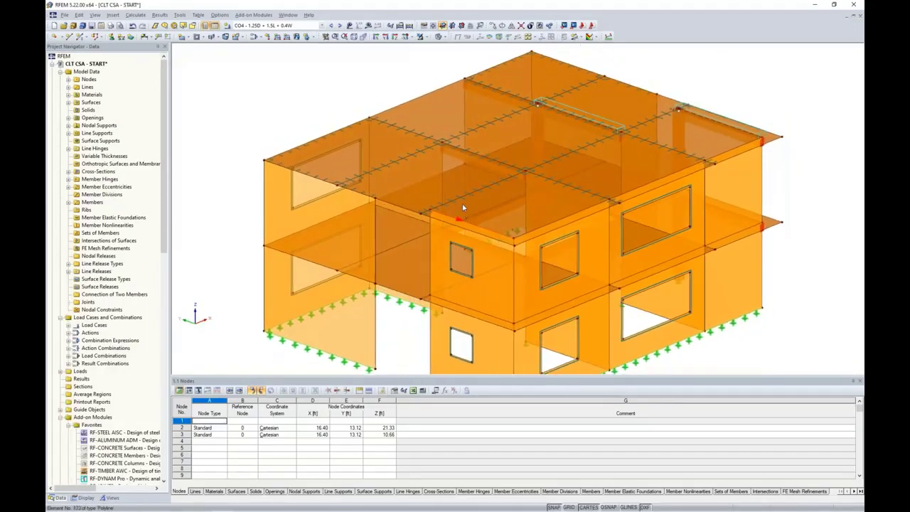
left_click(409, 135)
scroll(319, 134, "up", 3)
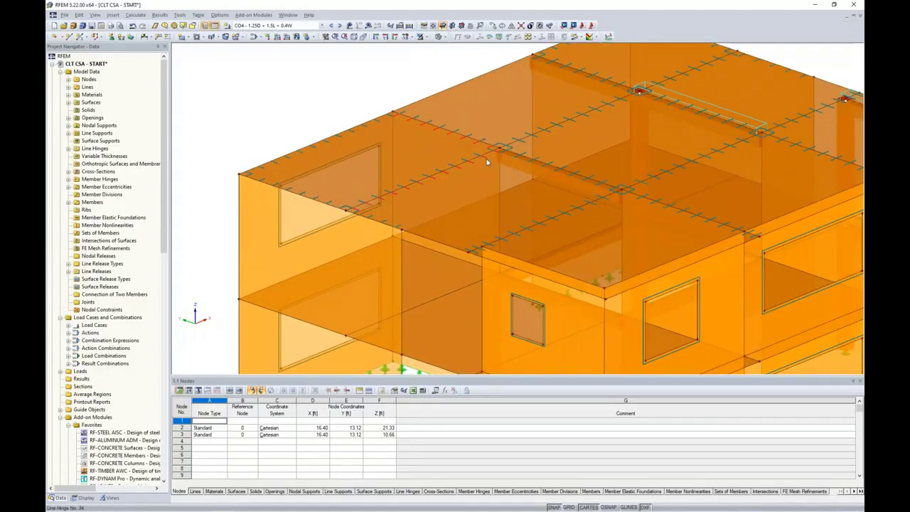
middle_click_drag(632, 205, 582, 186)
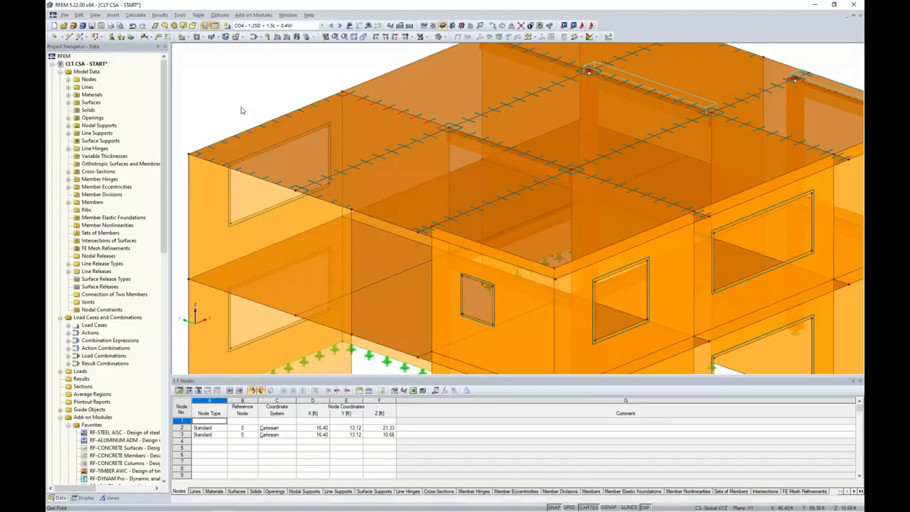
double_click(358, 172)
key("Delete")
Examine the adjoining roof surfaces, their shared edge and the wall below to compare which surface each line hinge belongs to.
left_click(365, 130)
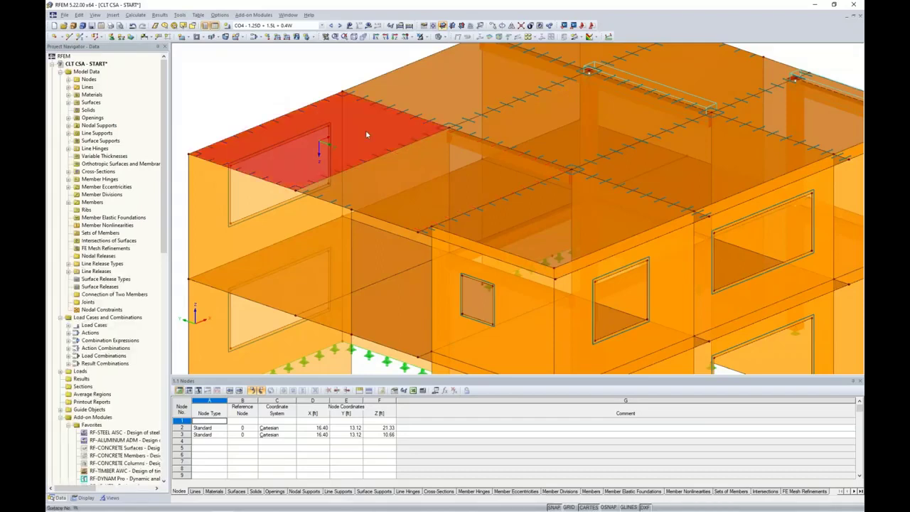
left_click(404, 165)
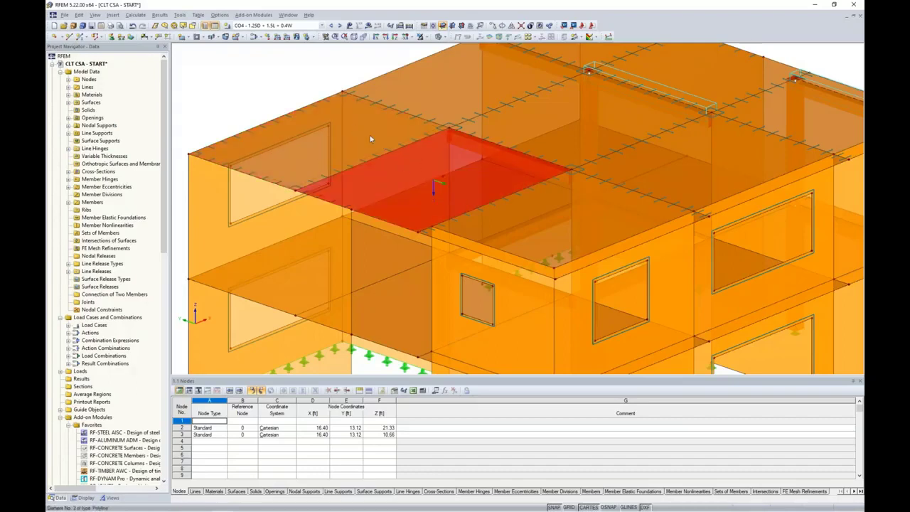
left_click(284, 82)
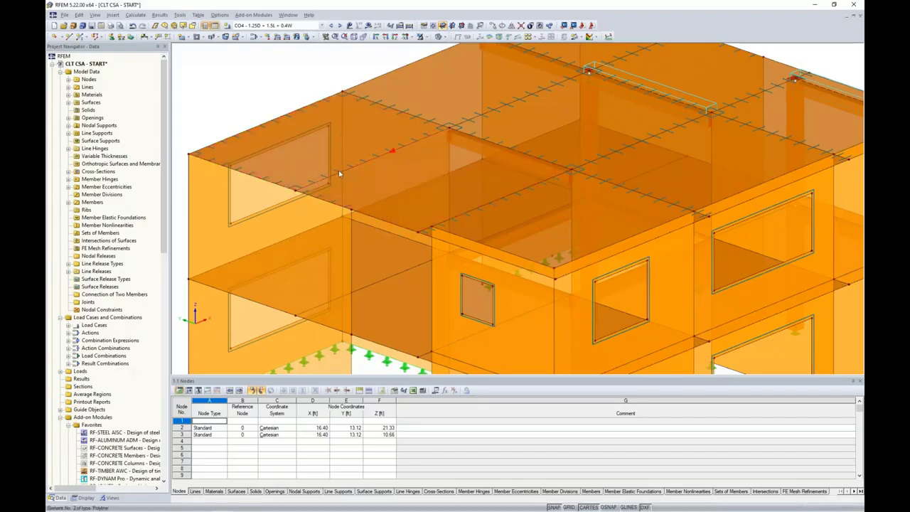
middle_click_drag(209, 111, 250, 103)
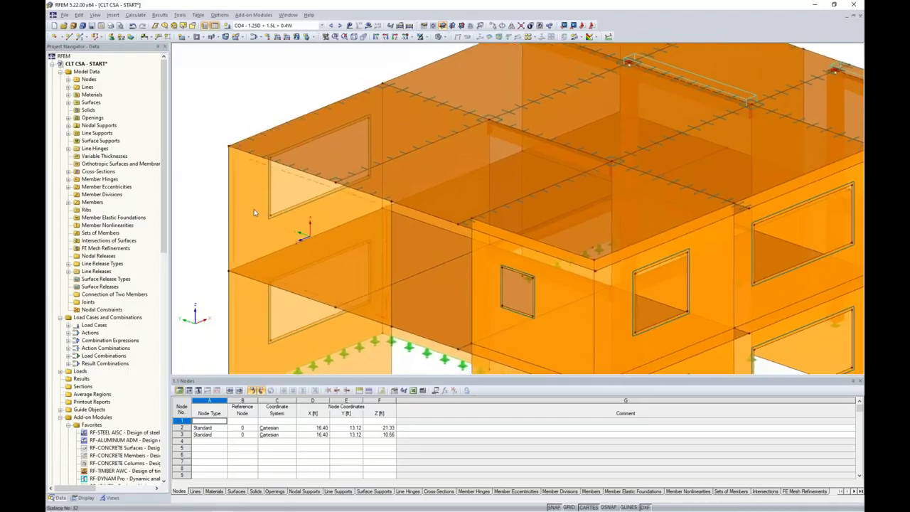
left_click(275, 173)
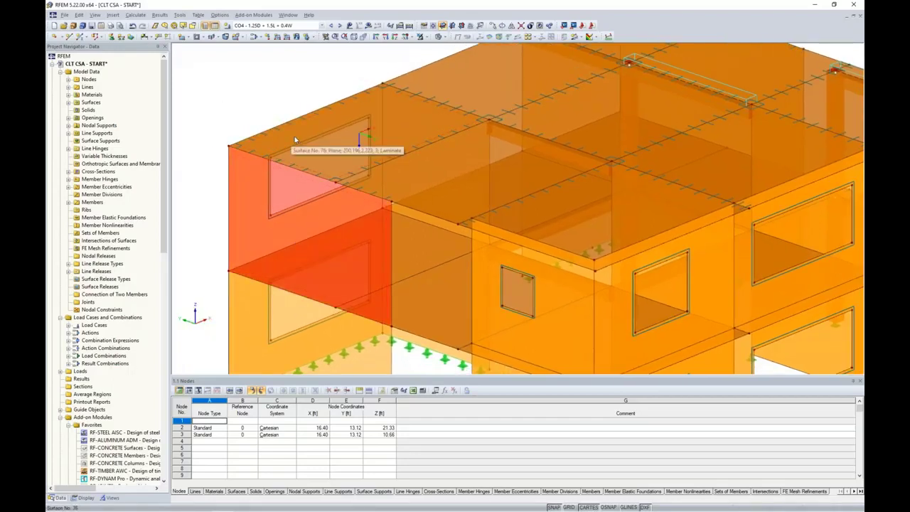
key("Escape")
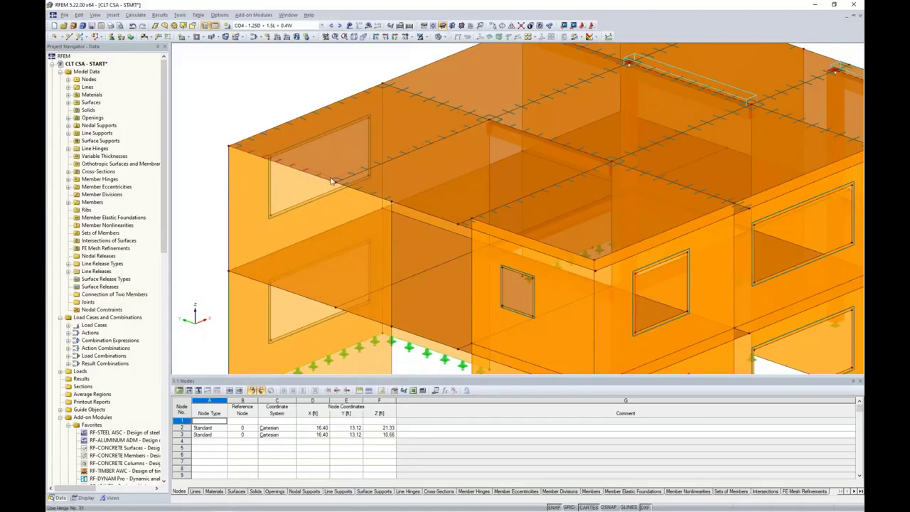
scroll(286, 138, "down", 1)
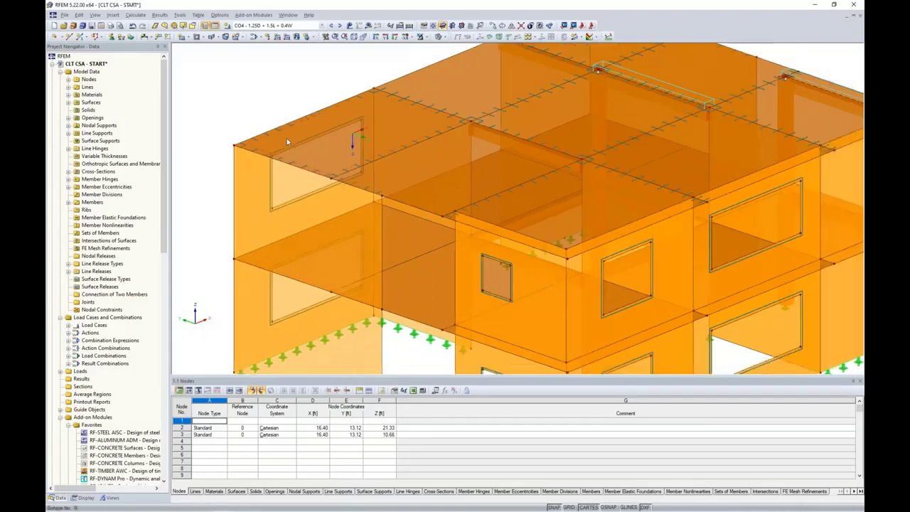
scroll(287, 142, "down", 1)
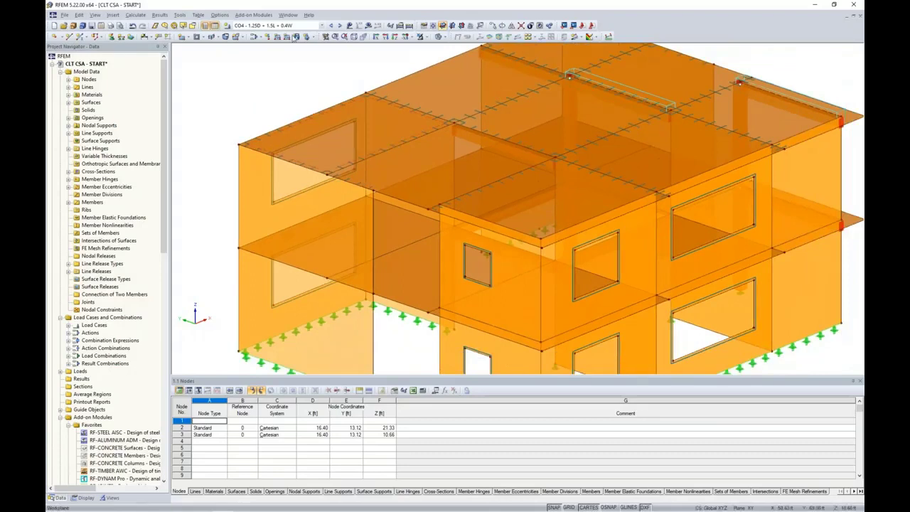
Switch to the CLT CSA - HINGES model and examine the line hinges along its wall, floor and roof edges from several sides.
left_click(288, 14)
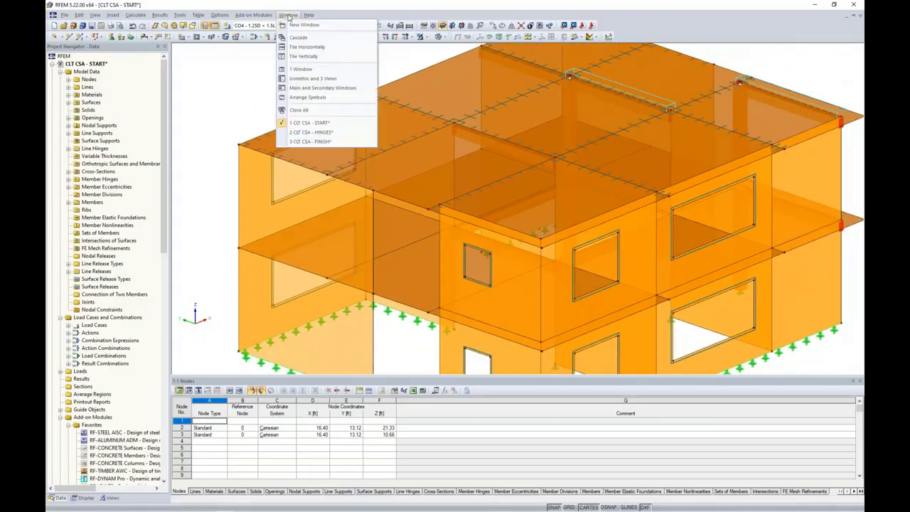
left_click(303, 132)
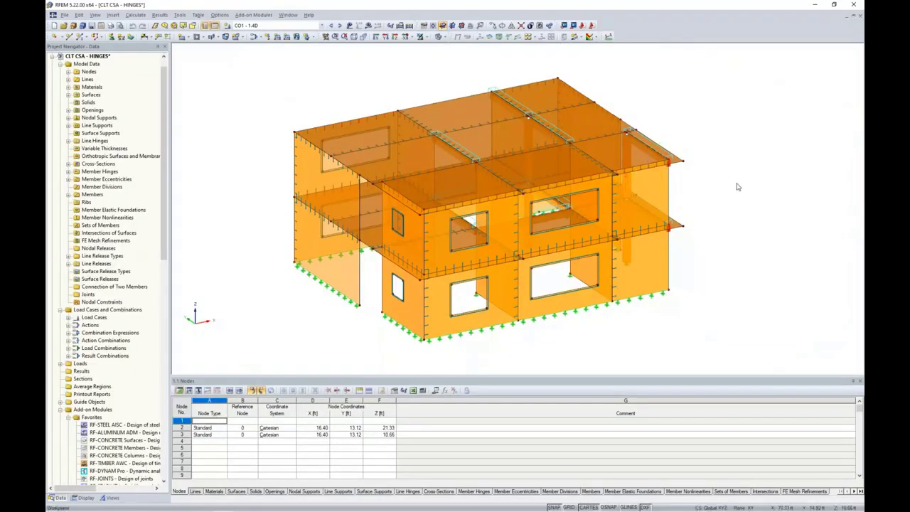
middle_click_drag(739, 219, 456, 202, "ctrl")
scroll(456, 201, "up", 3)
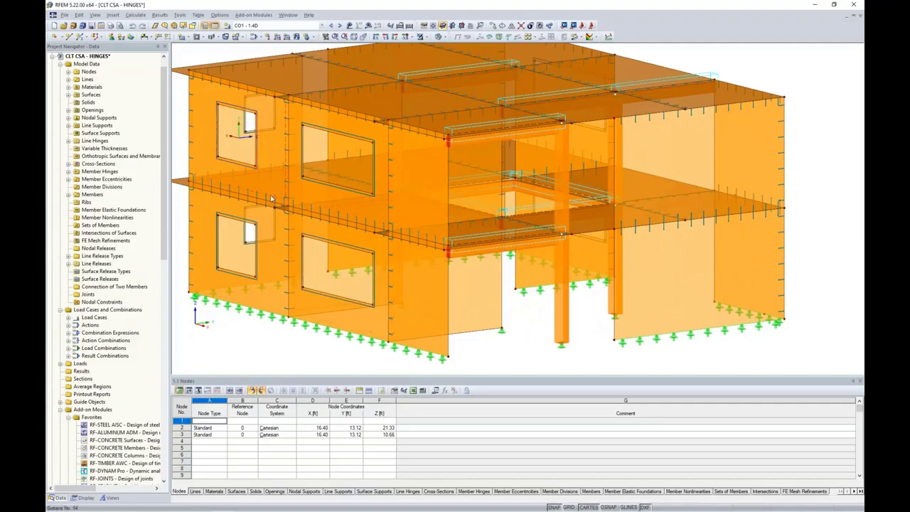
middle_click_drag(246, 241, 489, 313, "ctrl")
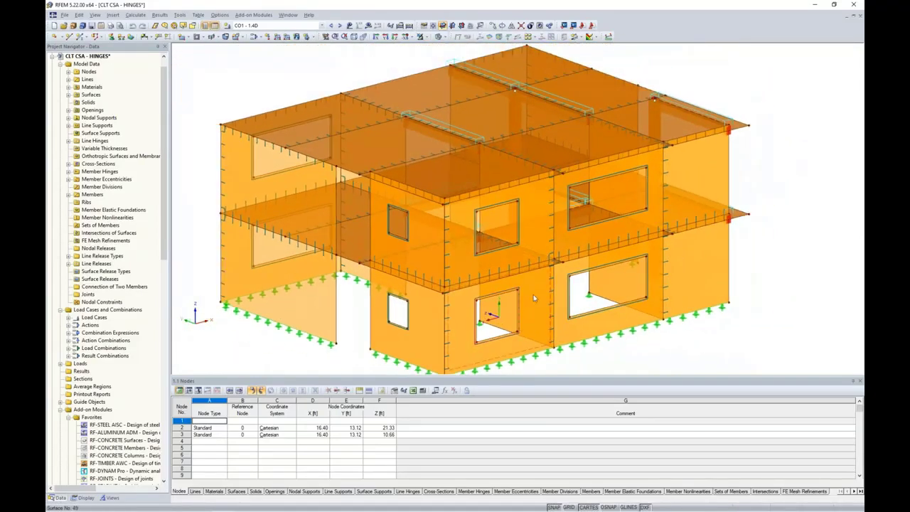
scroll(537, 290, "down", 1)
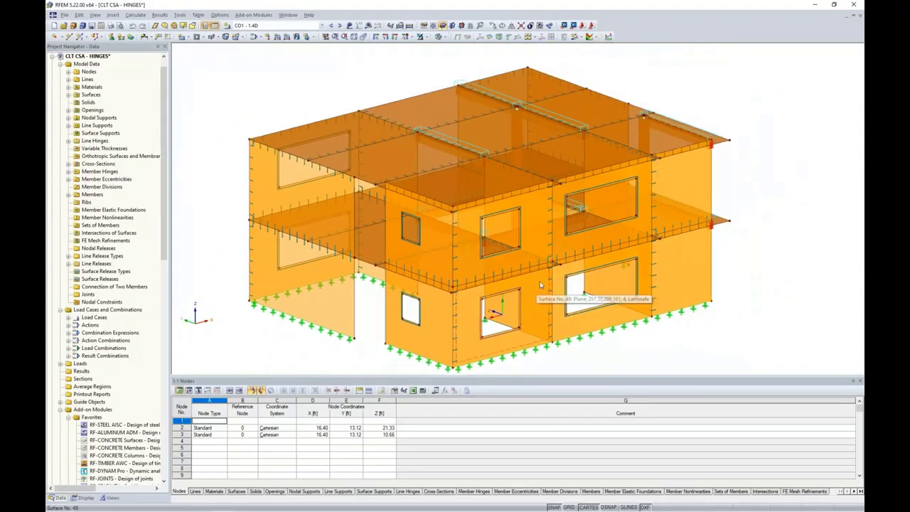
middle_click_drag(588, 295, 565, 280)
scroll(565, 280, "down", 1)
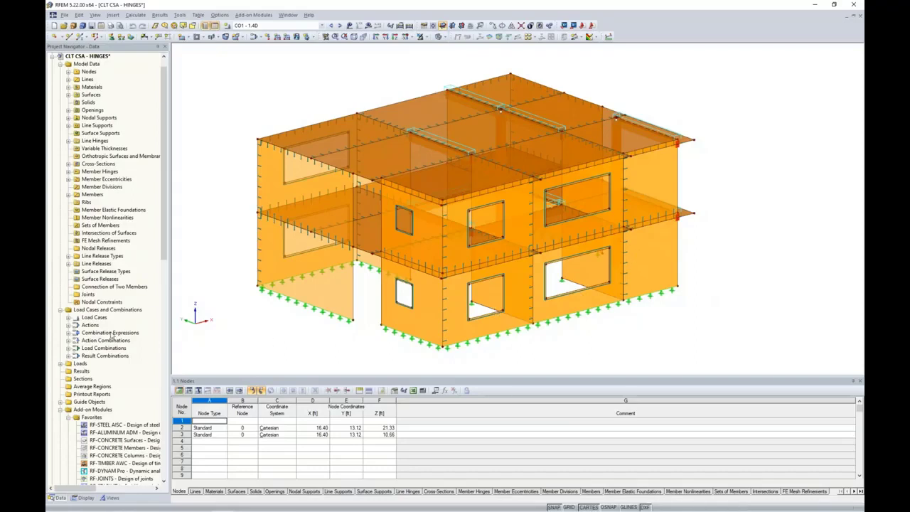
Open the RF-LAMINATE module and review the layer materials and orthotropic directions of the Floors and Walls compositions.
scroll(111, 334, "down", 5)
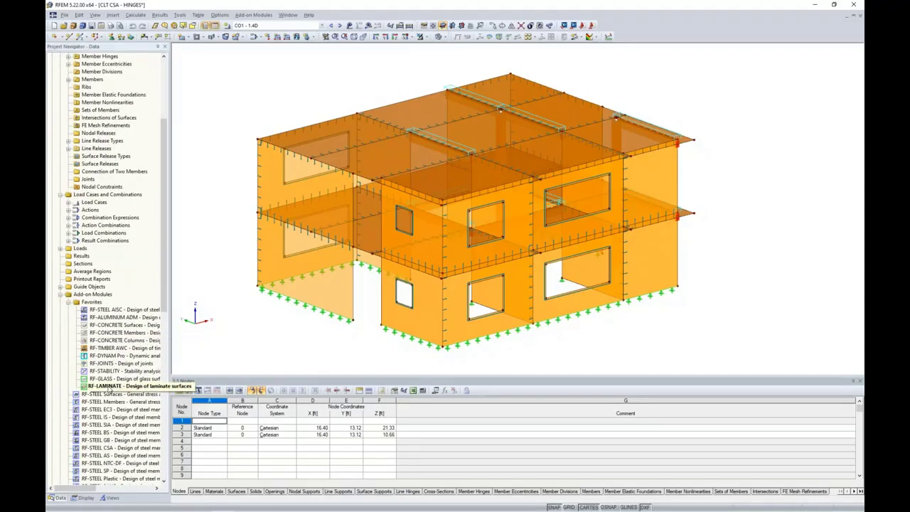
double_click(110, 387)
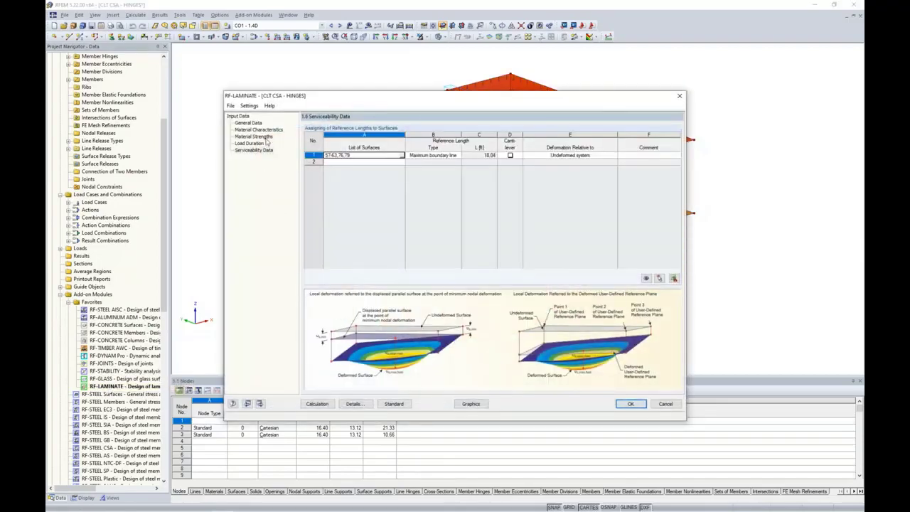
left_click(258, 130)
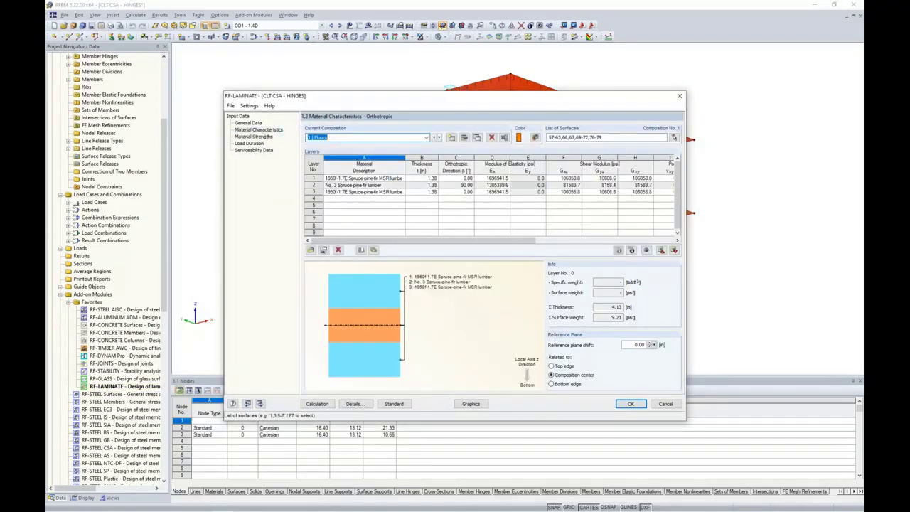
left_click(456, 179)
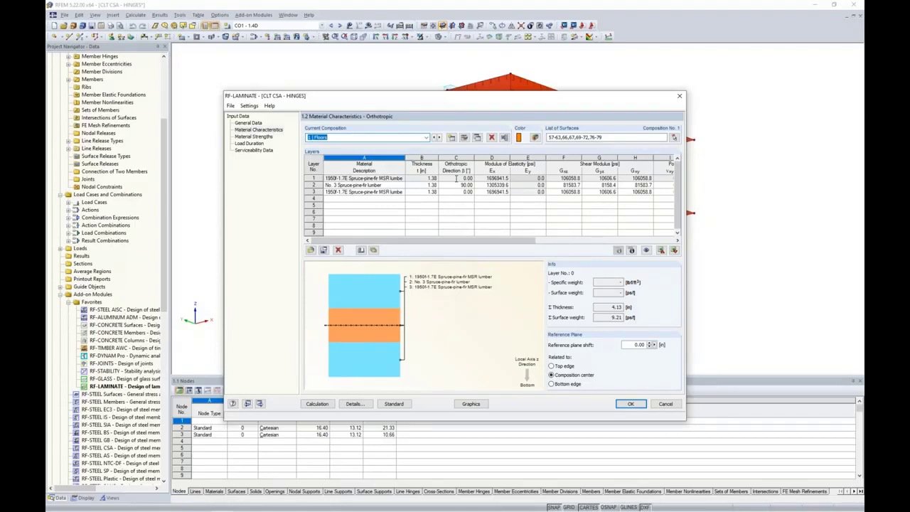
left_click(455, 185)
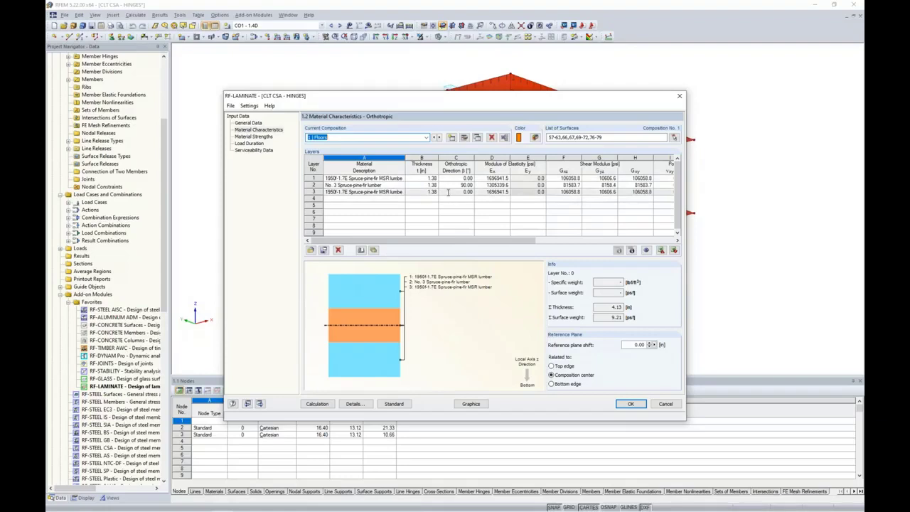
left_click(439, 138)
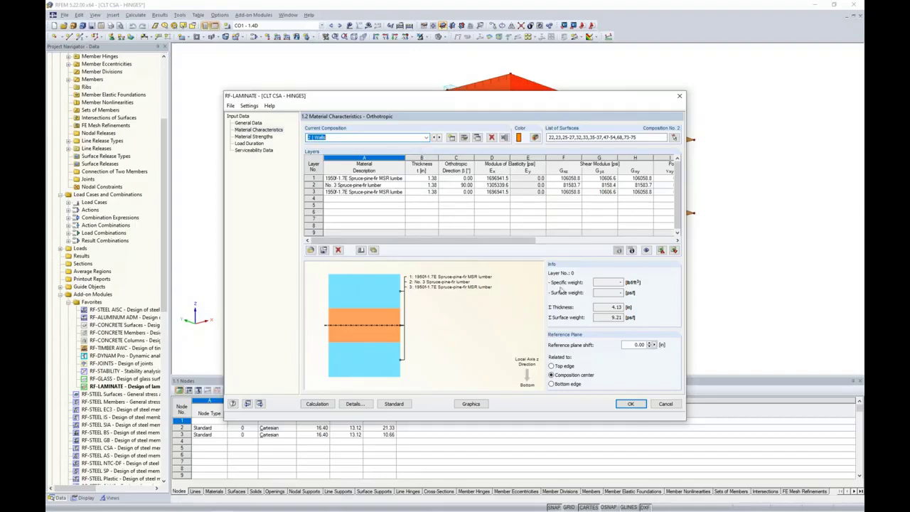
left_click(636, 407)
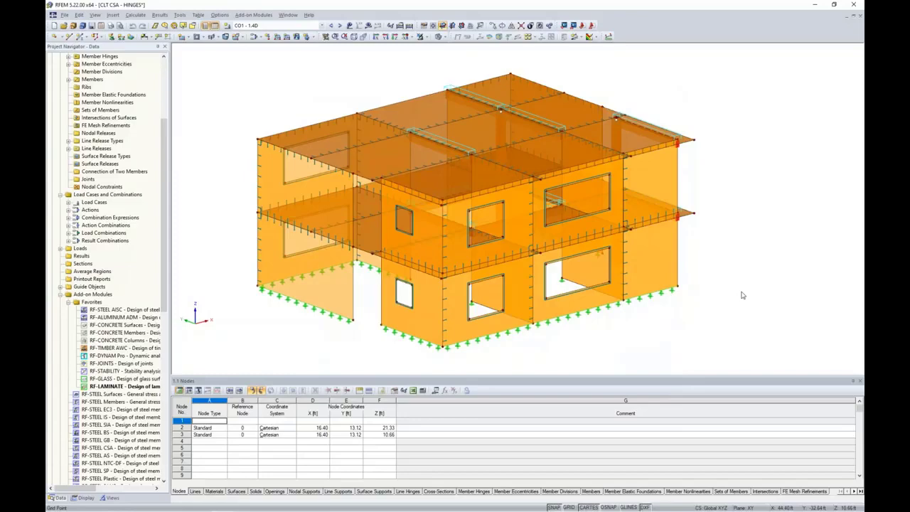
Select the walls of both storeys from a straight-on side view and isolate them in visibility mode.
middle_click_drag(743, 295, 588, 249, "ctrl")
left_click_drag(679, 270, 311, 250)
left_click_drag(706, 201, 310, 169)
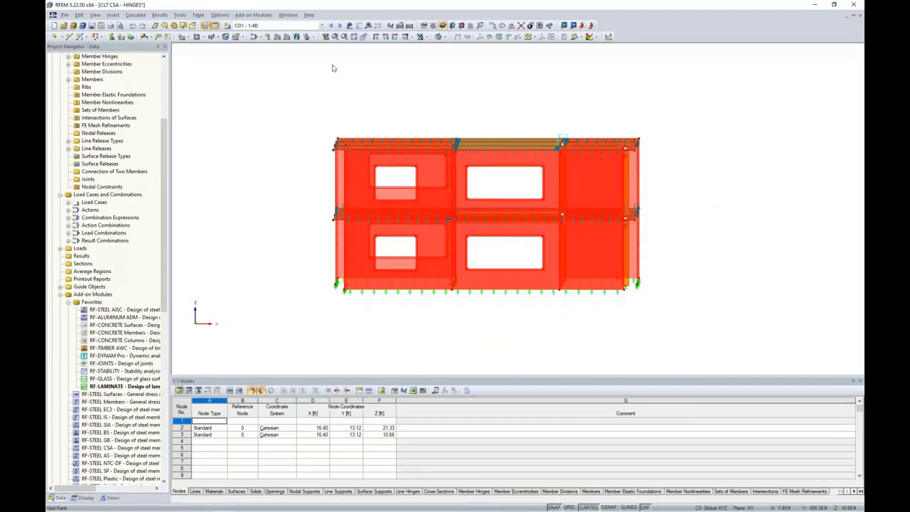
left_click(428, 39)
left_click(430, 46)
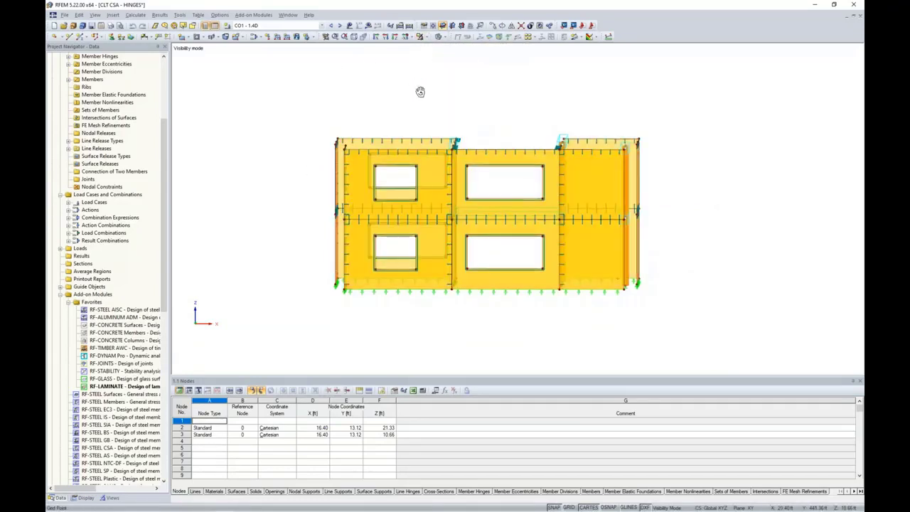
Display the surfaces' local axis systems and examine how the axes are oriented on the isolated walls of both storeys.
middle_click_drag(420, 92, 513, 125, "ctrl")
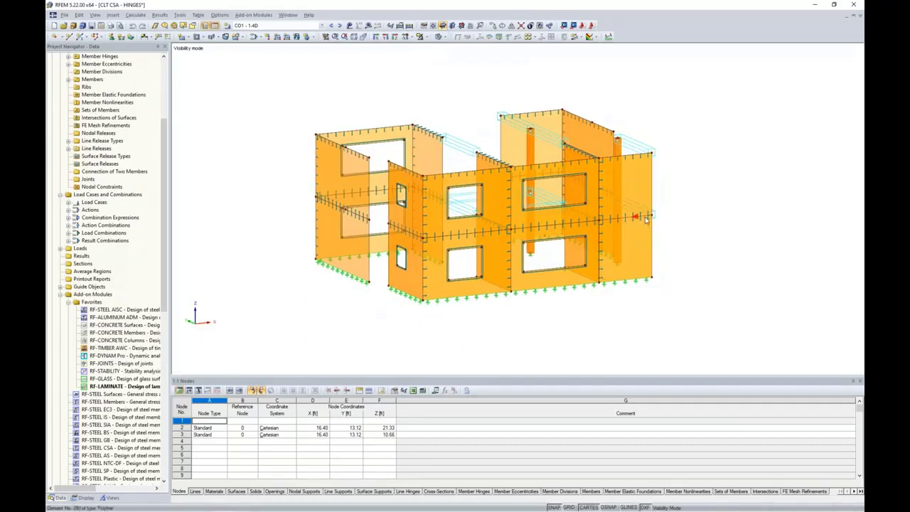
right_click(645, 193)
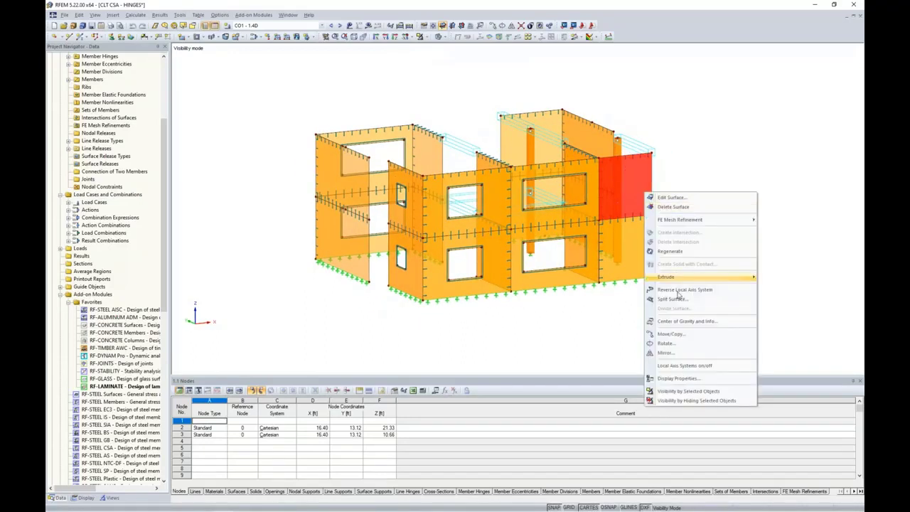
left_click(684, 366)
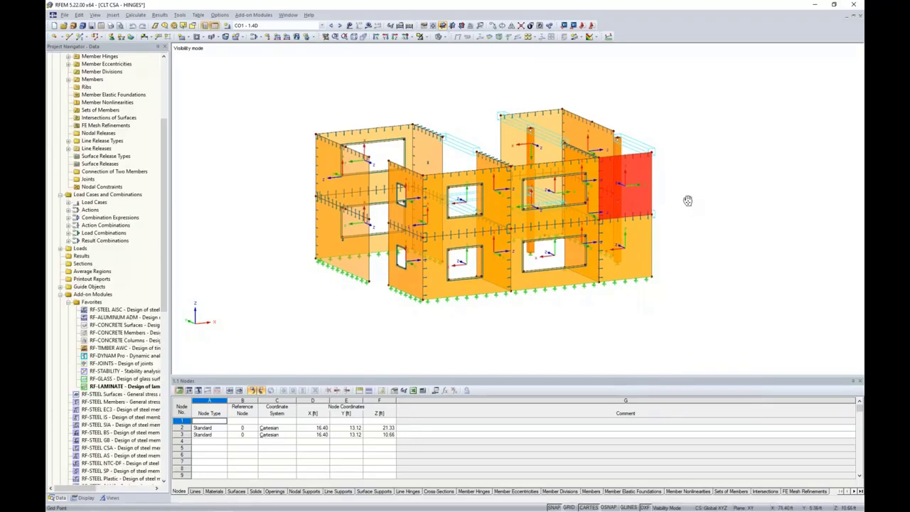
scroll(687, 200, "up", 5)
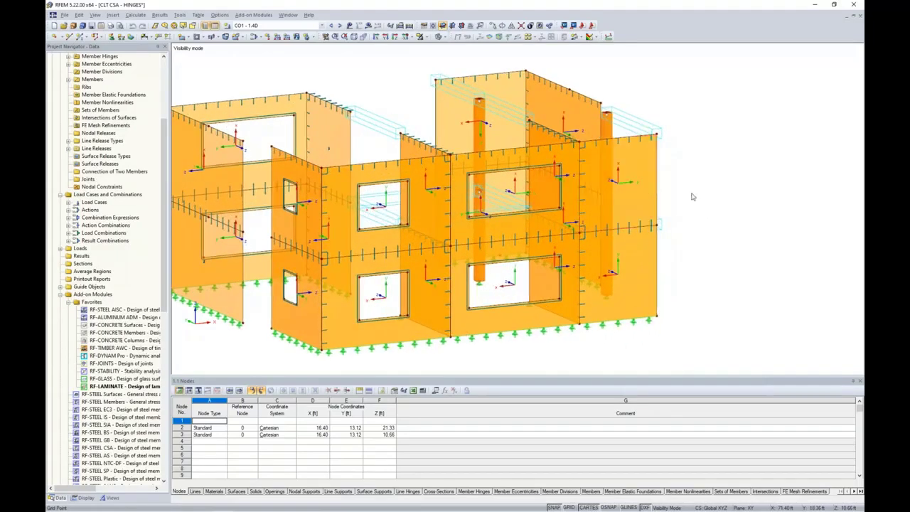
left_click(643, 186)
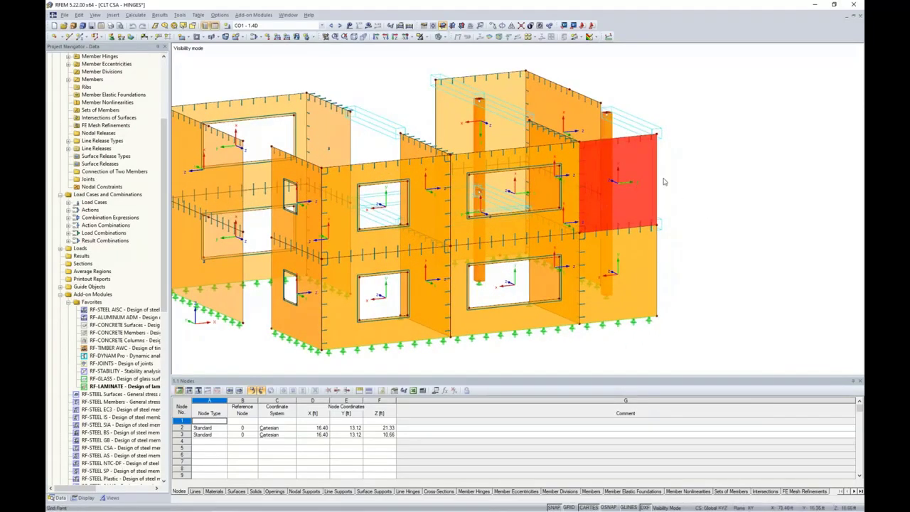
left_click(676, 201)
scroll(684, 206, "up", 1)
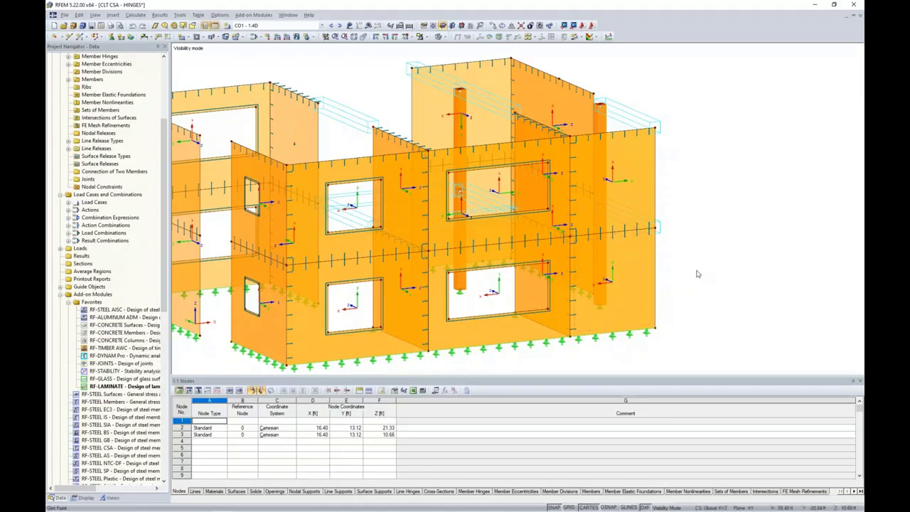
scroll(697, 273, "down", 2)
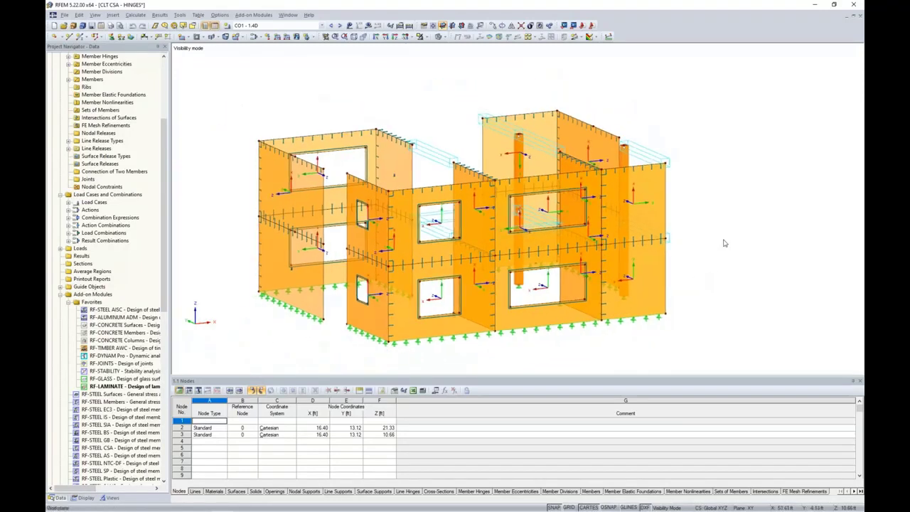
middle_click_drag(728, 290, 690, 314)
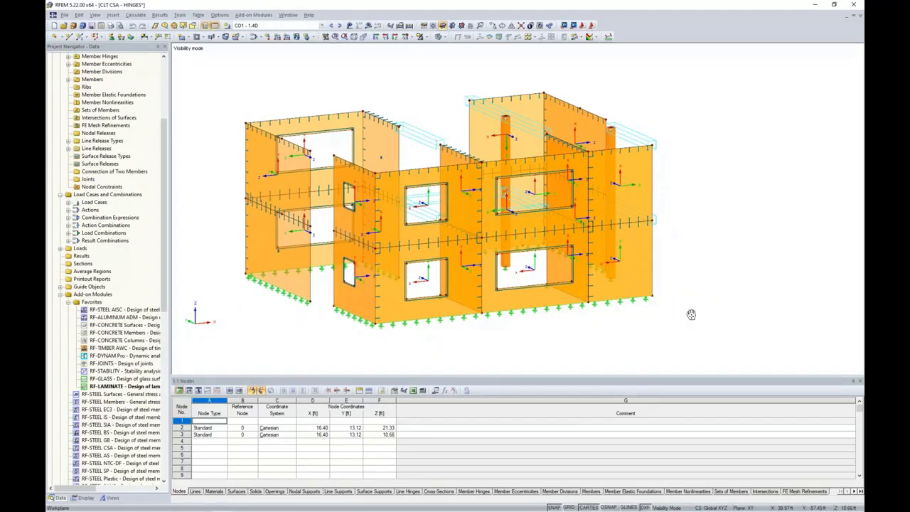
Select all isolated wall surfaces and set their input x-axis parallel to line 40, the vertical edge of the upper corner wall.
left_click_drag(701, 330, 219, 80)
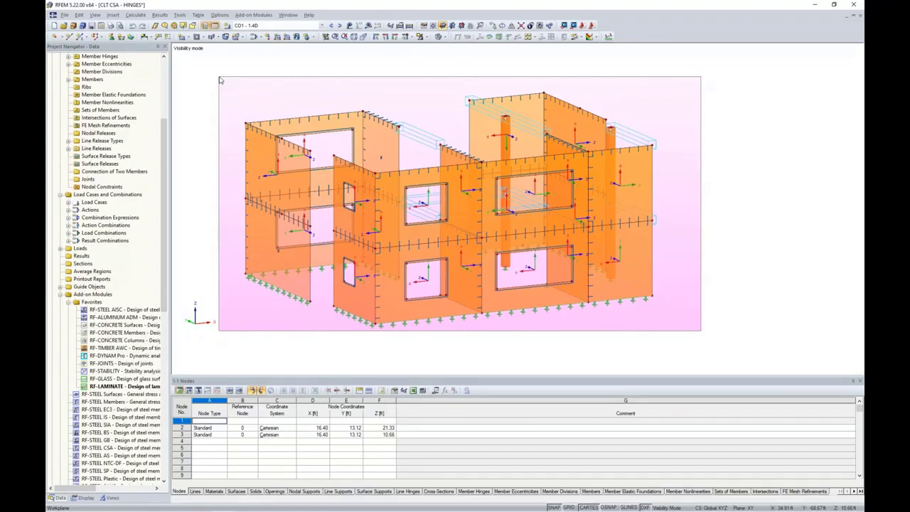
left_click_drag(220, 79, 219, 78)
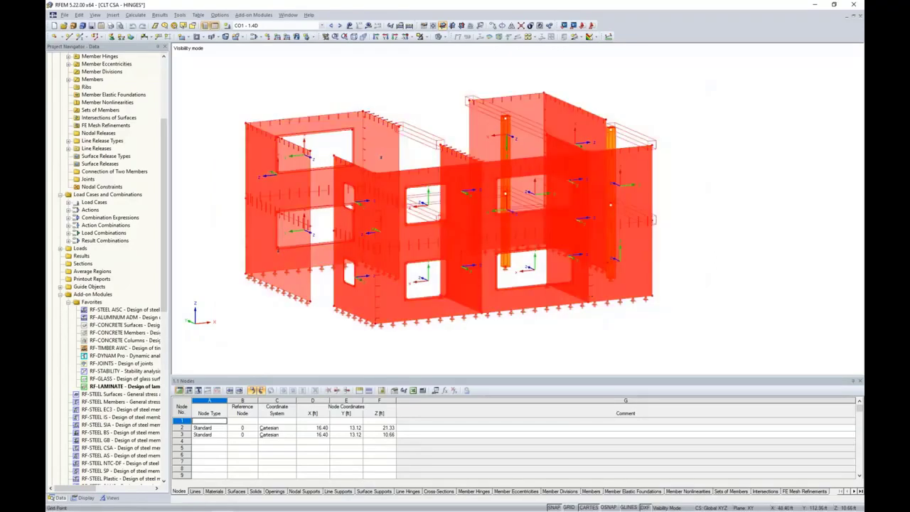
double_click(638, 278)
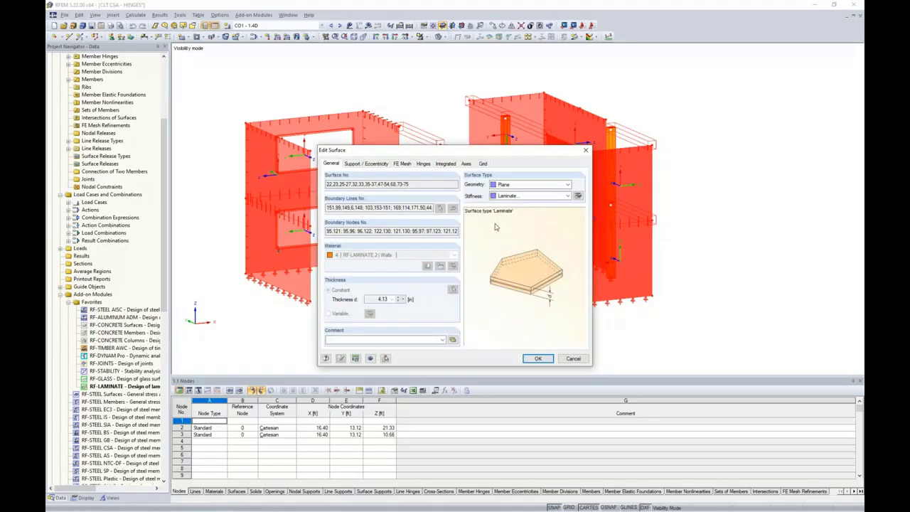
left_click(467, 164)
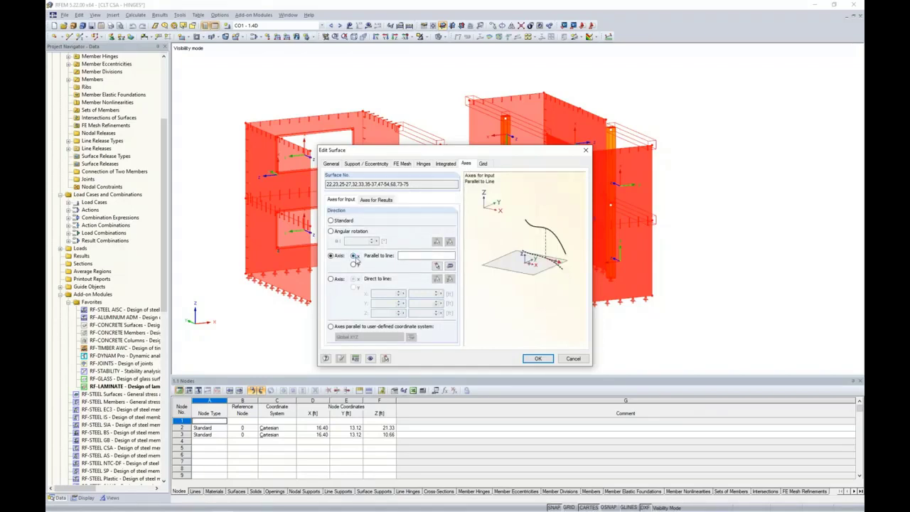
left_click(436, 264)
left_click(658, 183)
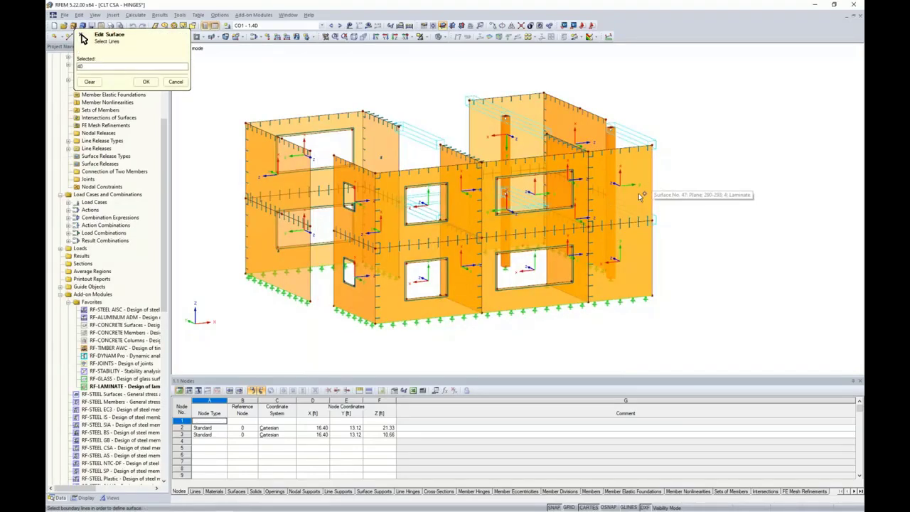
left_click(146, 83)
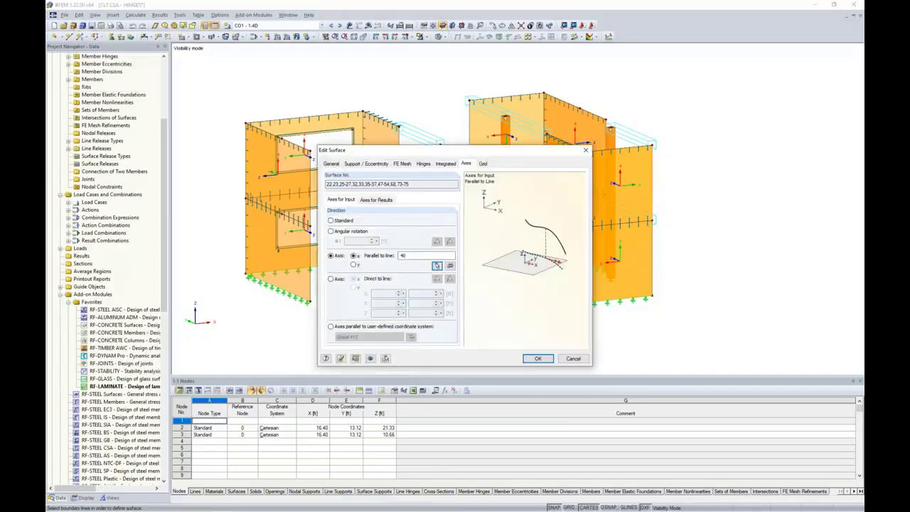
key("Return")
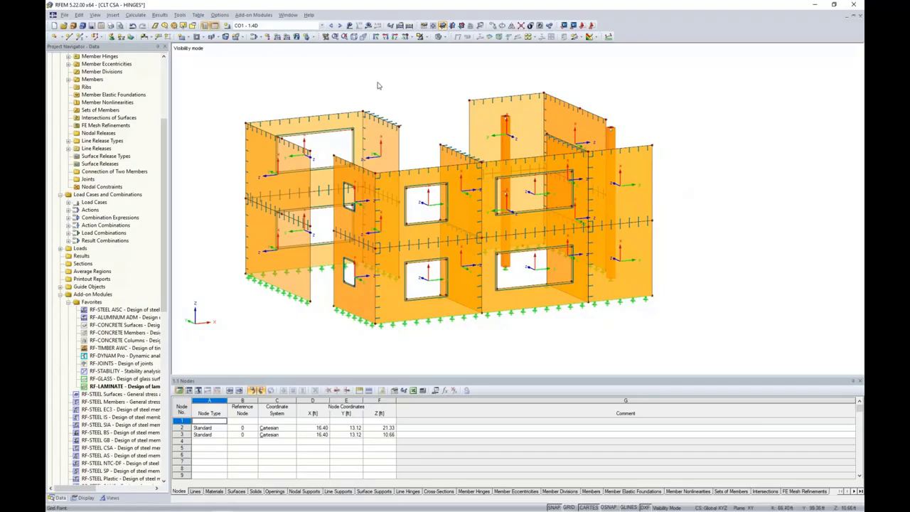
Show the inverse visibility and examine the local axes of the floor and roof surfaces.
left_click(427, 37)
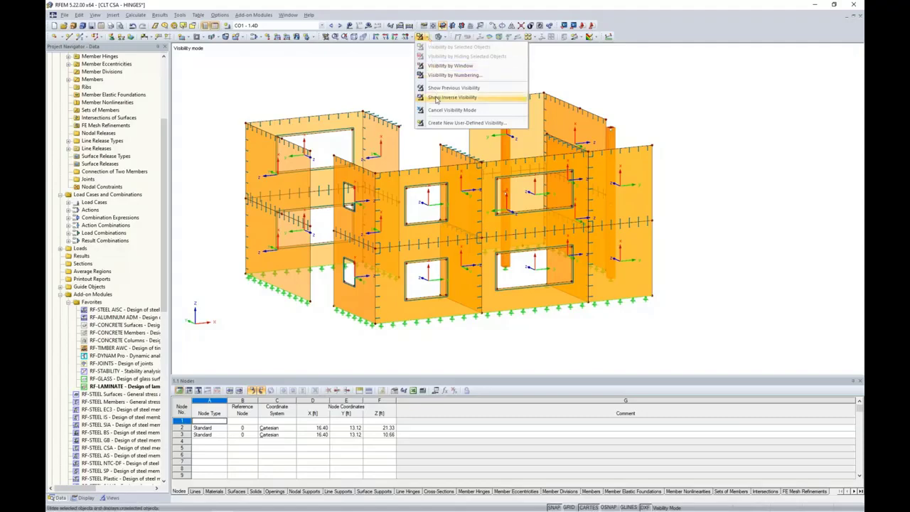
left_click(439, 98)
middle_click_drag(711, 182, 707, 210, "ctrl")
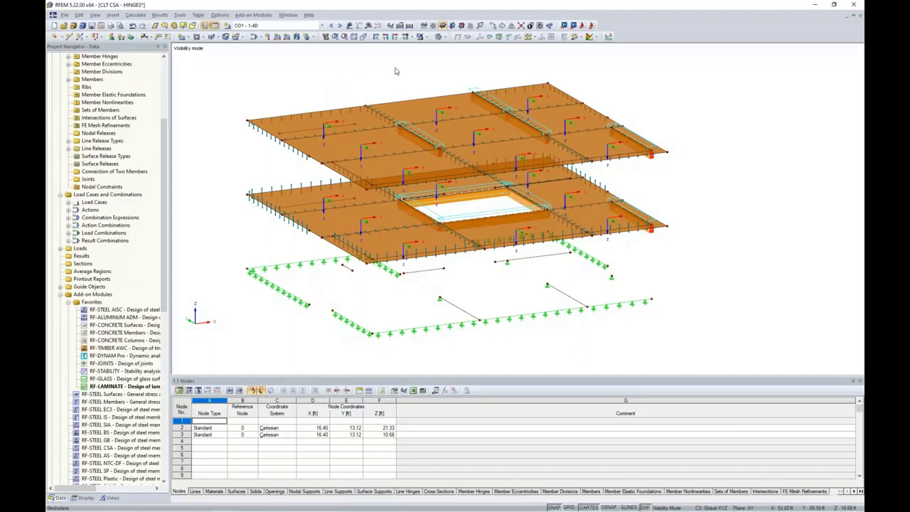
Cancel visibility mode to show the whole building and turn off the surfaces' local axis systems.
left_click(424, 37)
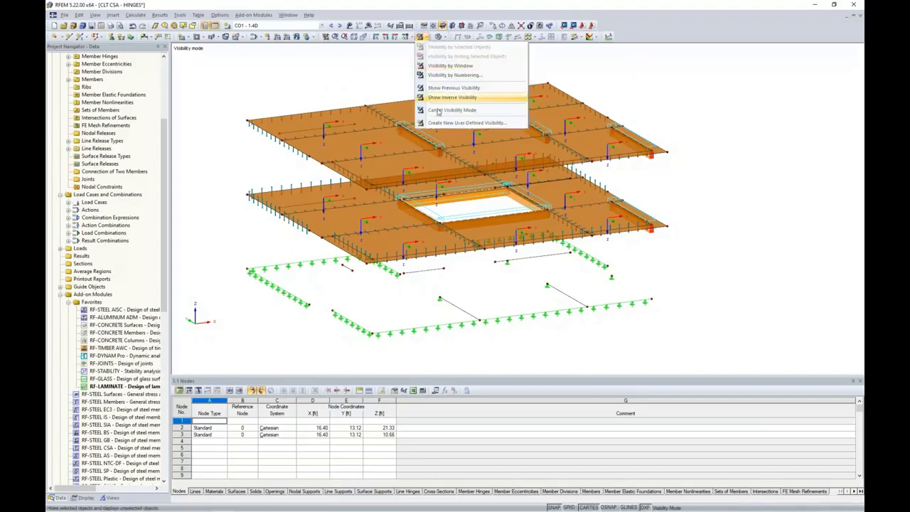
left_click(452, 109)
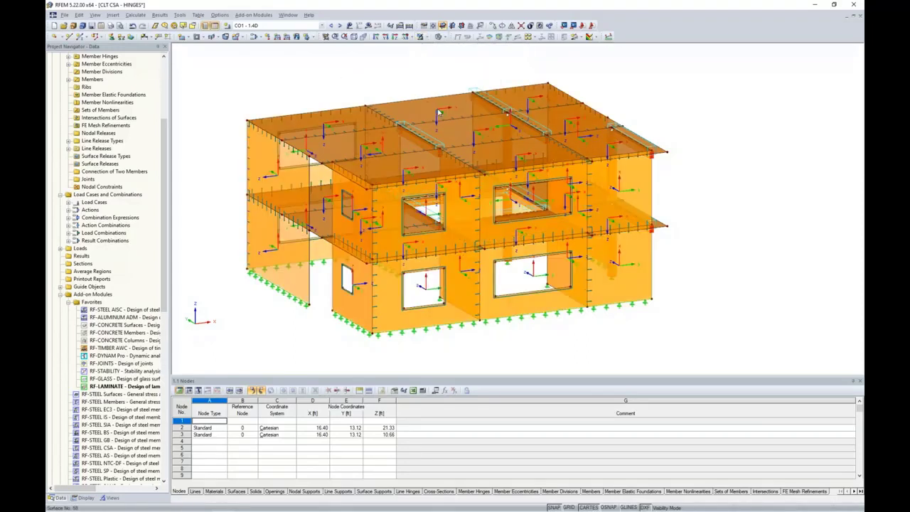
right_click(632, 275)
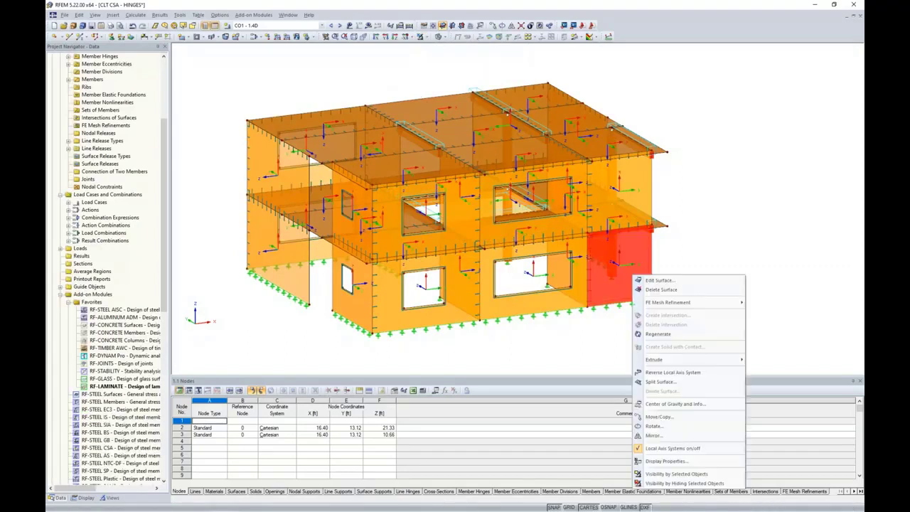
left_click(654, 448)
key("Escape")
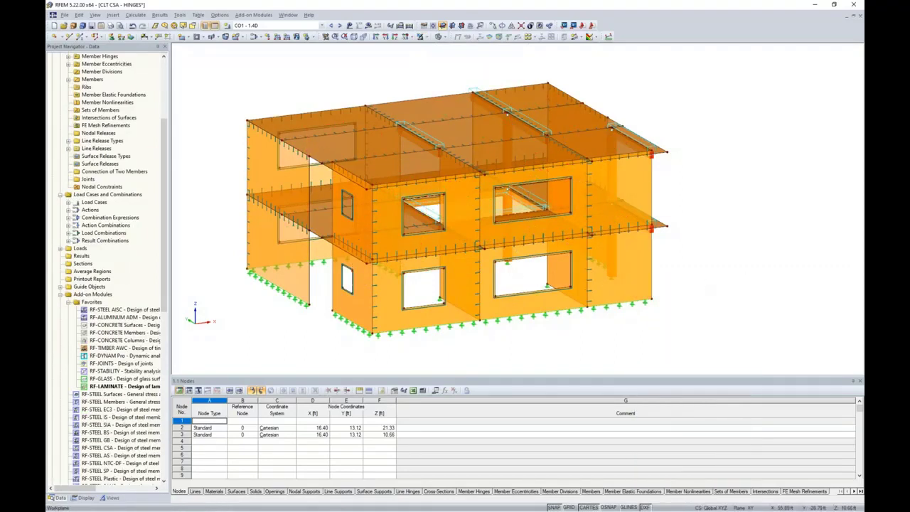
Run the RF-LAMINATE calculation and open the maximum stress ratio results by surface.
double_click(123, 387)
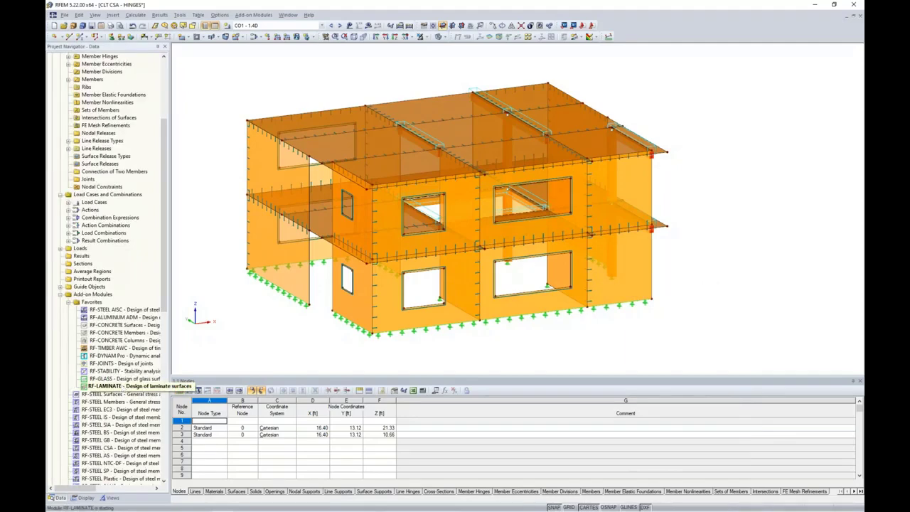
left_click(319, 403)
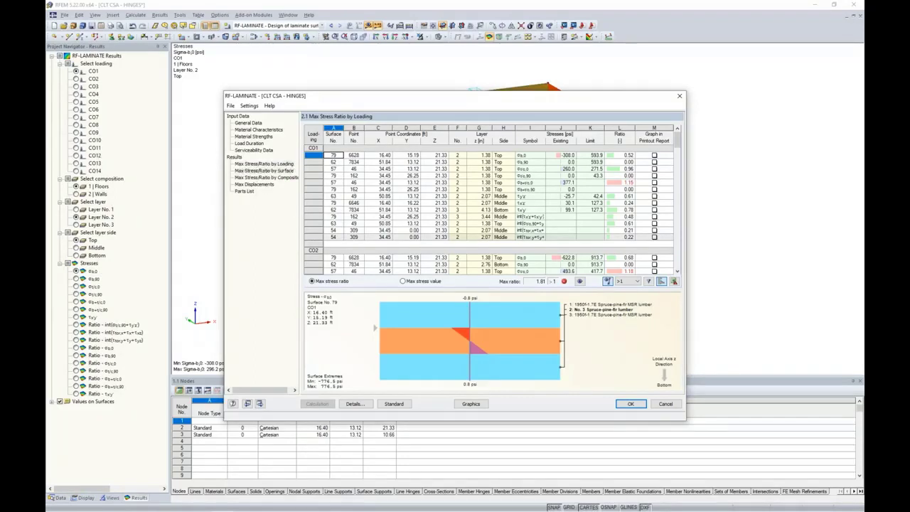
left_click(264, 171)
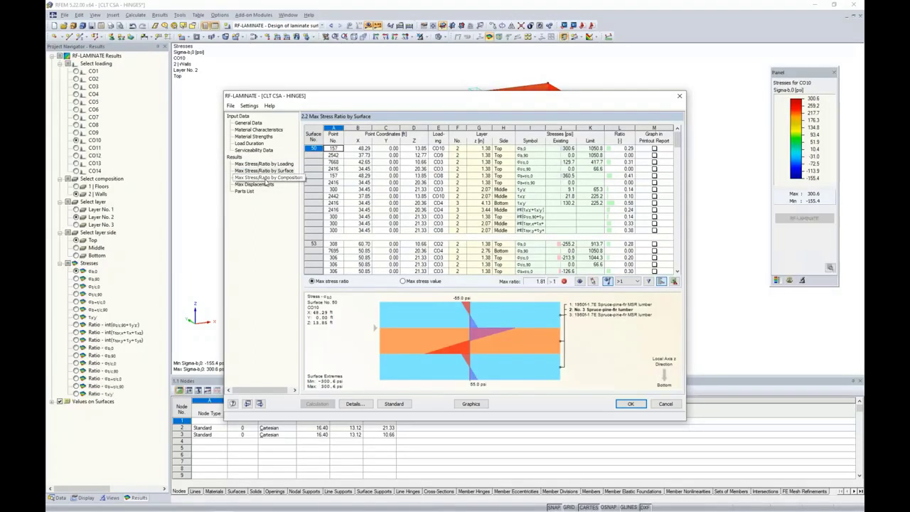
Examine the CO3 tension/compression stresses of surfaces 50 and 53 in the model and in the layer stress diagram.
left_click_drag(409, 105, 406, 312)
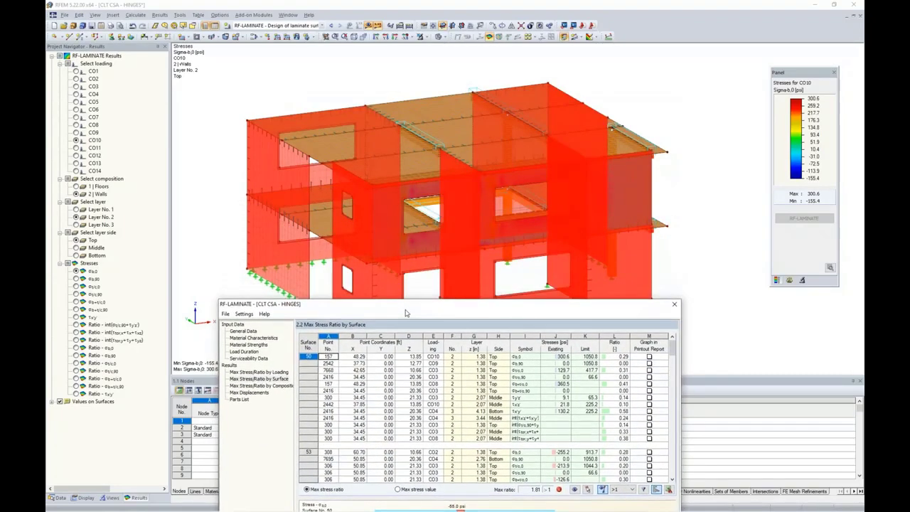
left_click(472, 376)
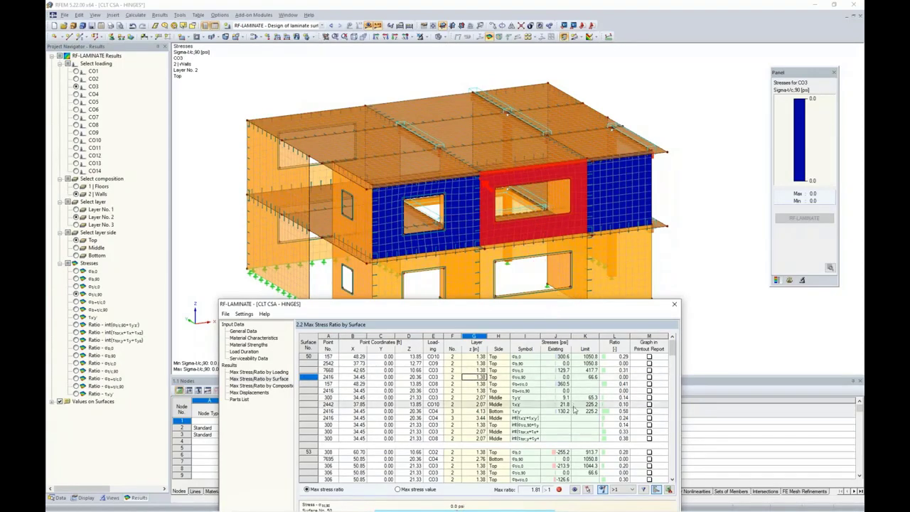
left_click(526, 465)
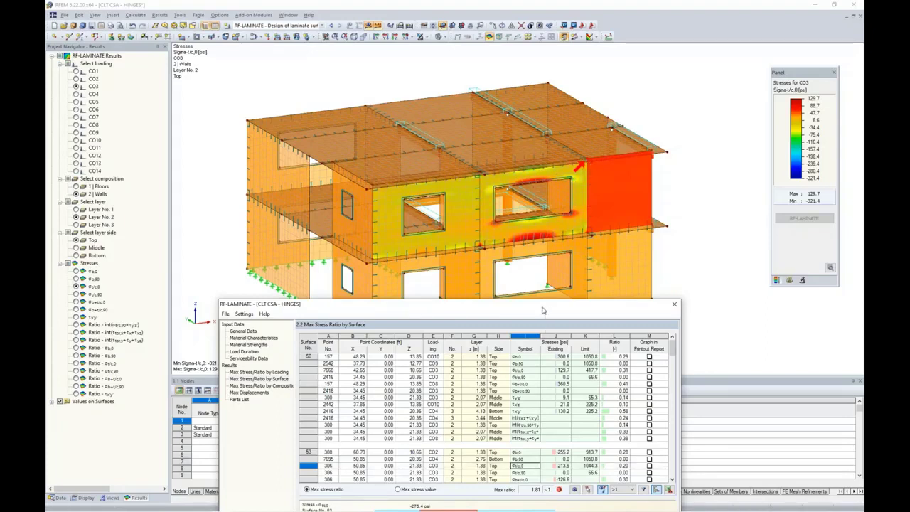
left_click_drag(542, 310, 560, 143)
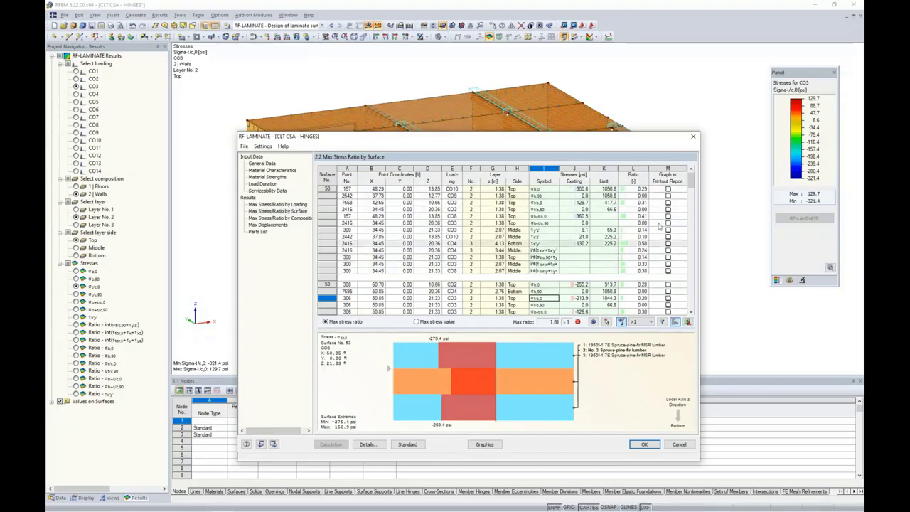
left_click_drag(592, 142, 579, 88)
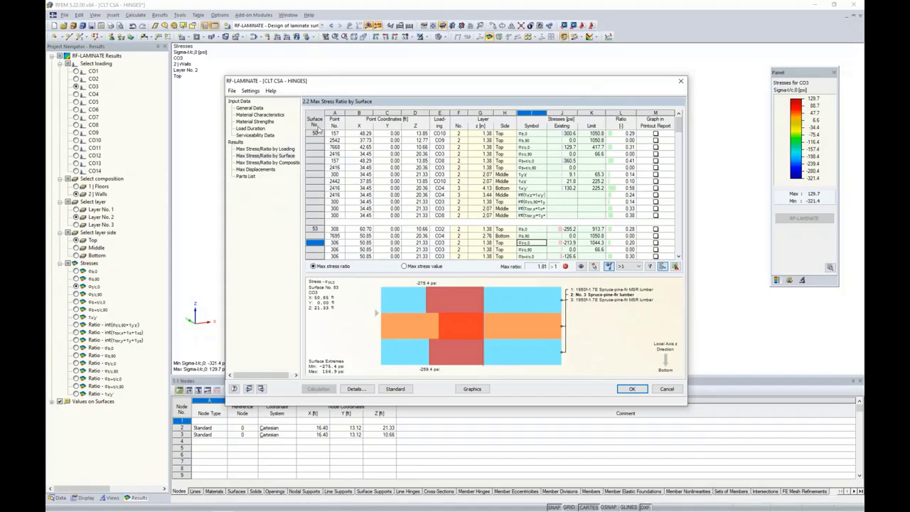
Review the maximum displacements of the surfaces and return to the maximum stress ratios by surface.
left_click(260, 170)
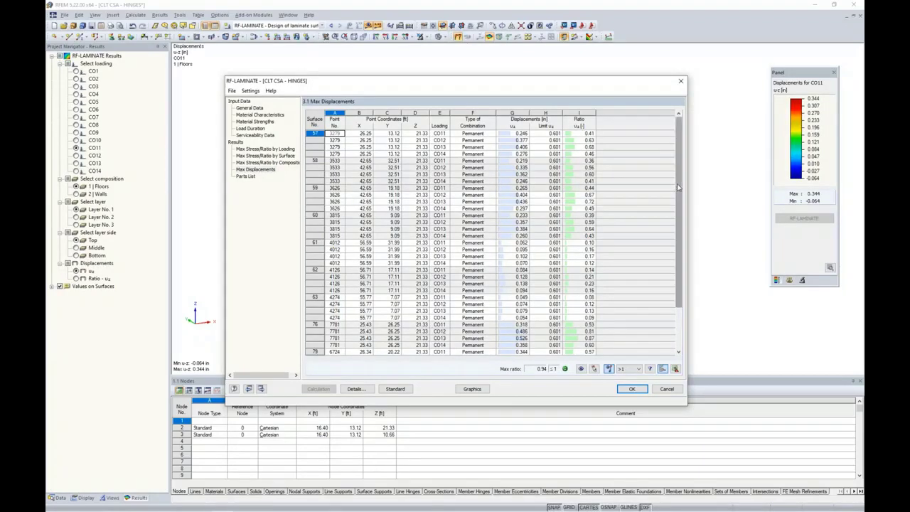
scroll(681, 204, "down", 3)
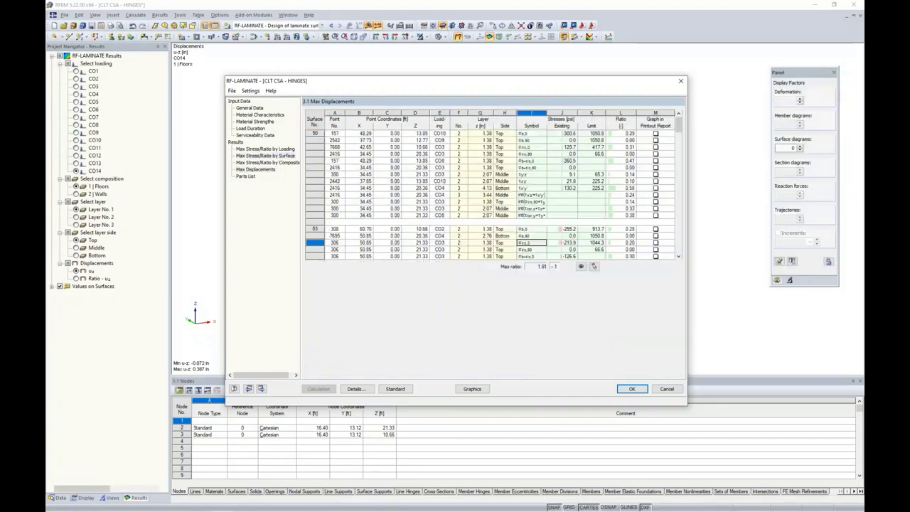
left_click(674, 267)
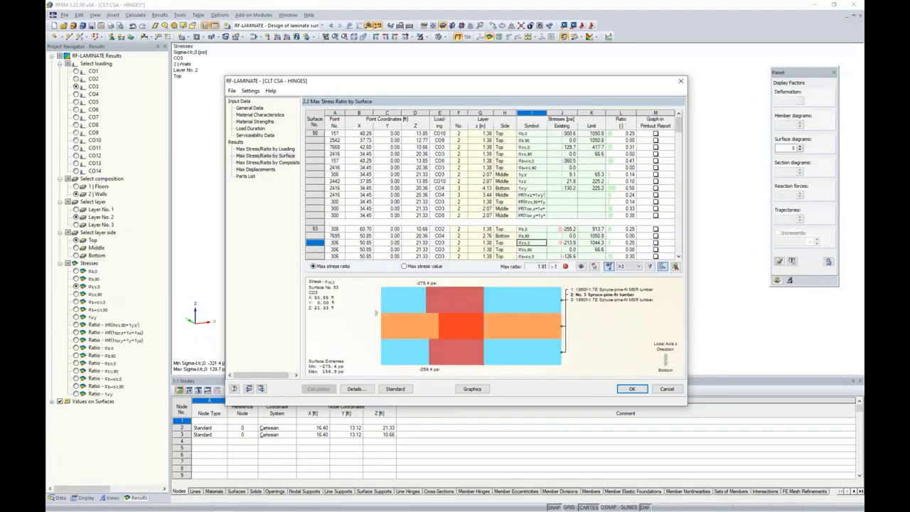
Check the Microsoft Excel export options without exporting, and display surface 50's CO10 shear stress τx'z' diagram.
left_click(675, 266)
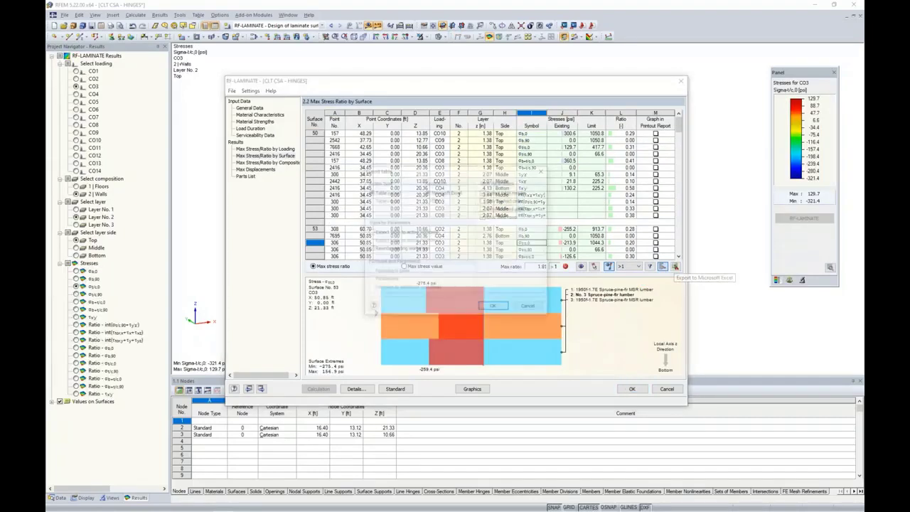
left_click(530, 308)
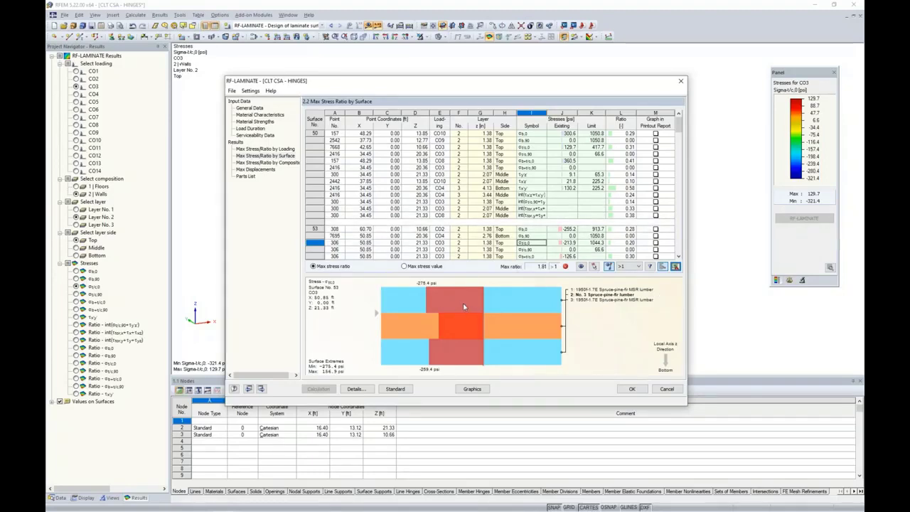
left_click(530, 182)
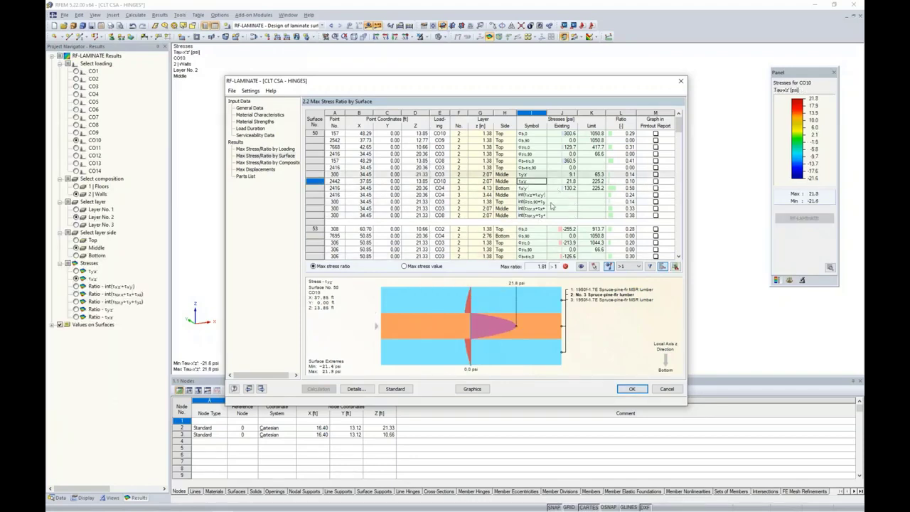
Review the parts list of the surfaces and return to the maximum stress ratios by surface.
left_click(245, 175)
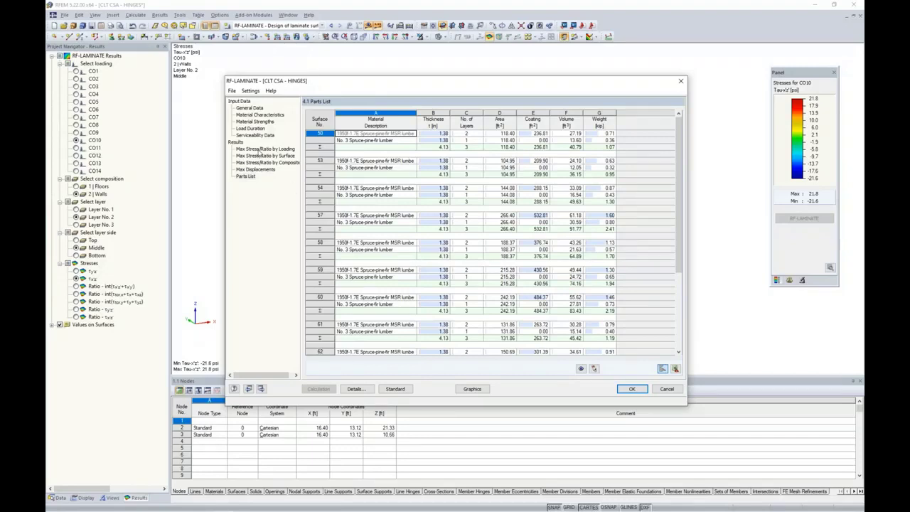
left_click(260, 149)
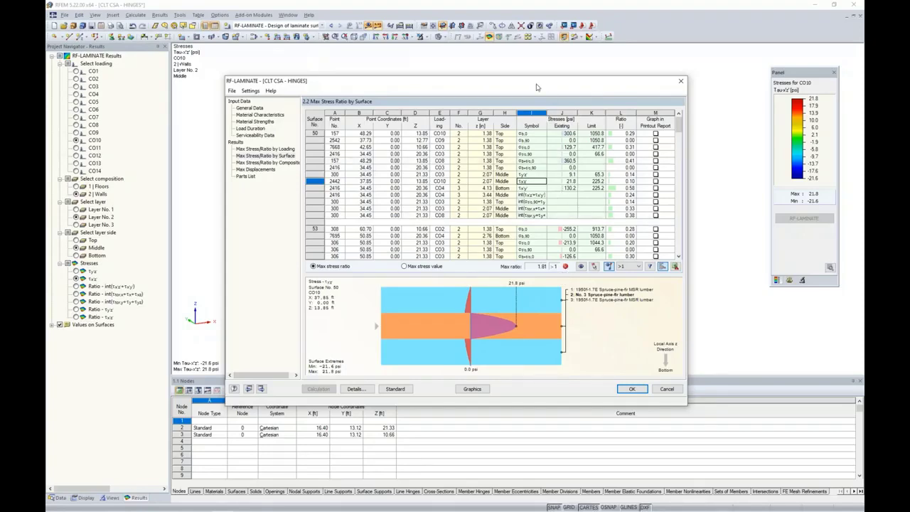
left_click_drag(538, 84, 526, 104)
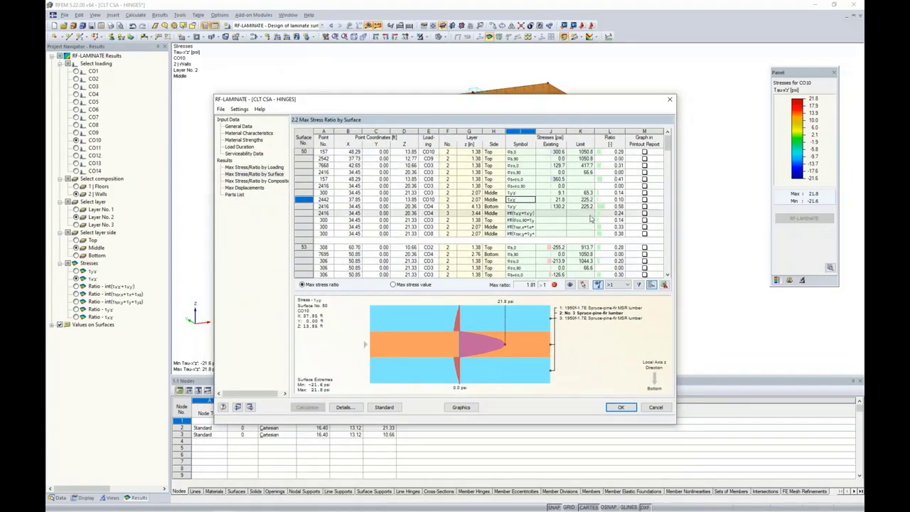
Filter the surface stress results to show only ratios greater than 1.
left_click(627, 285)
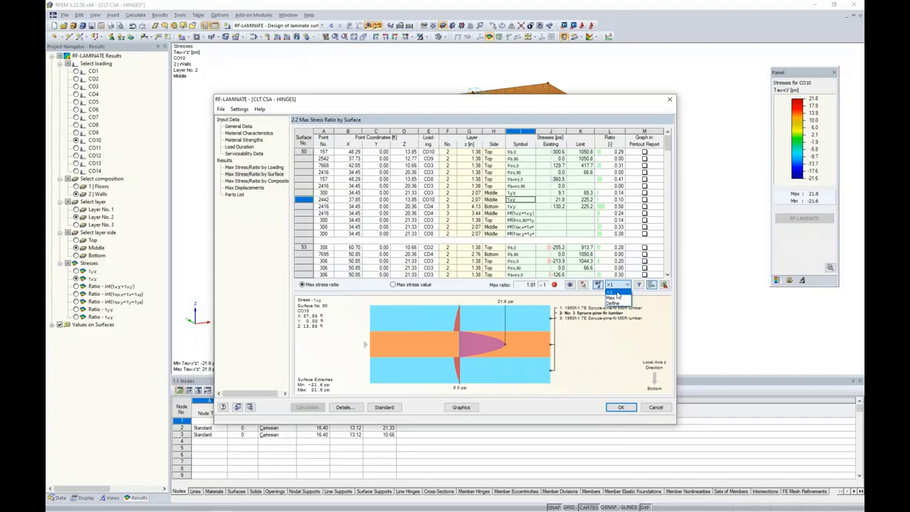
left_click(612, 292)
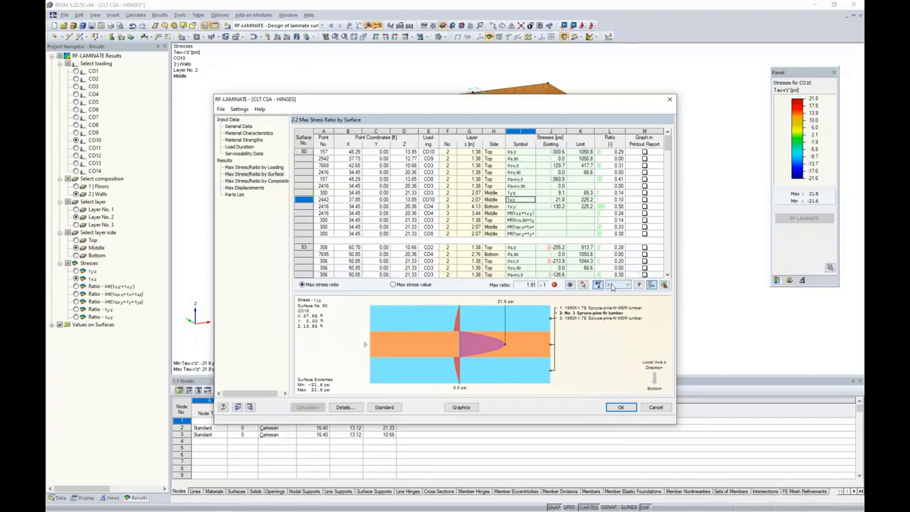
left_click(638, 284)
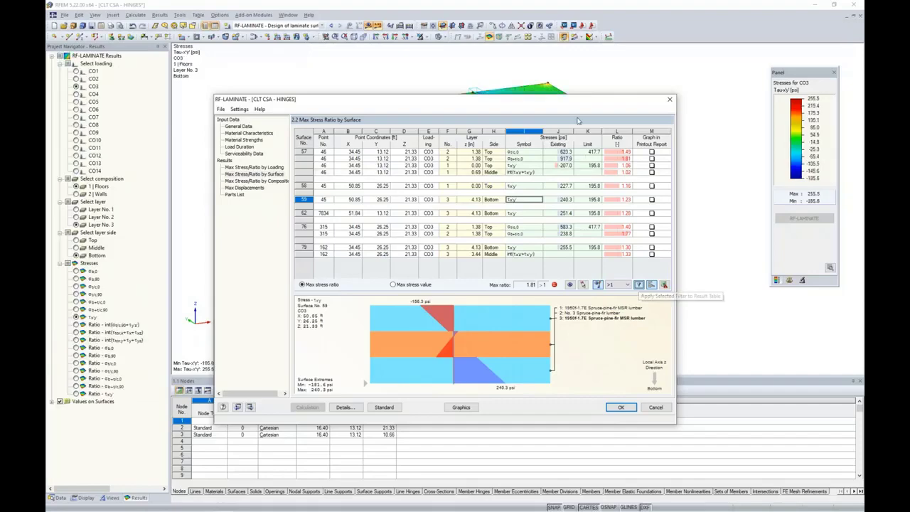
Examine the governing stresses of surfaces 57, 58, 59, 62 and 76 in the model and in the layer stress diagram.
left_click_drag(568, 102, 565, 197)
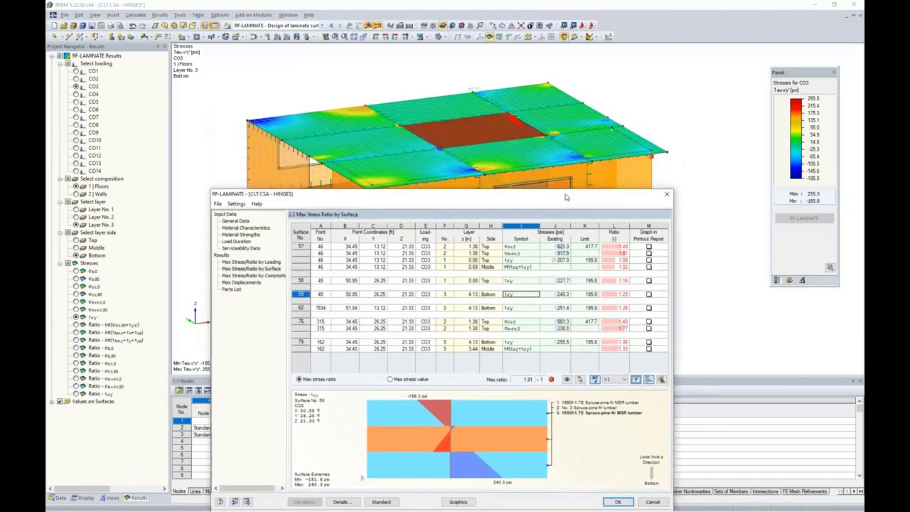
left_click(526, 248)
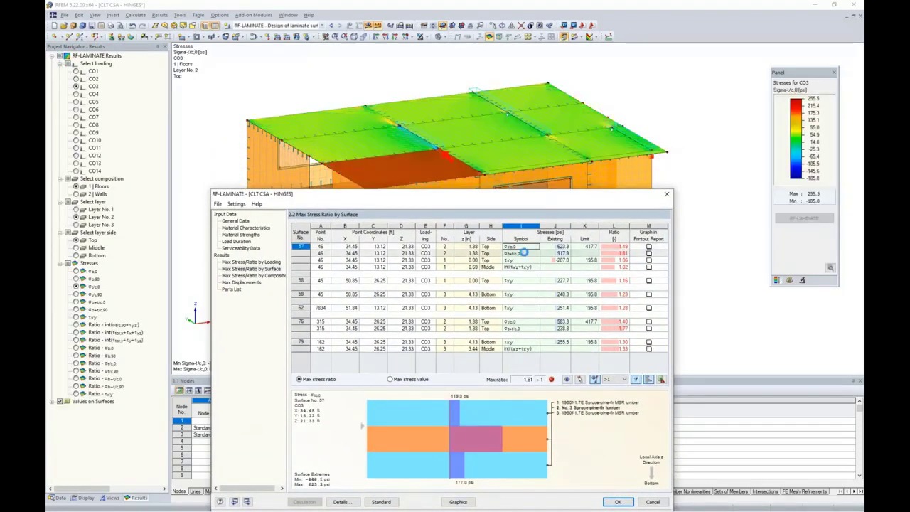
left_click(525, 261)
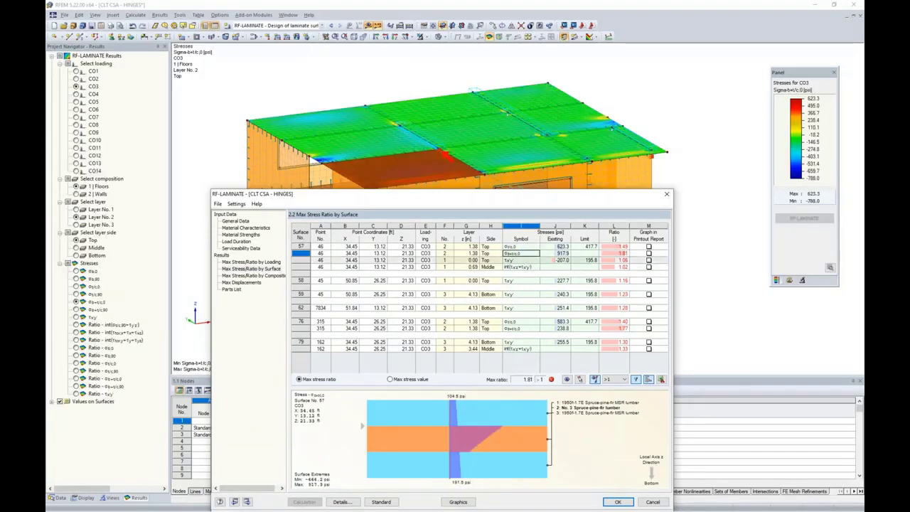
left_click(524, 267)
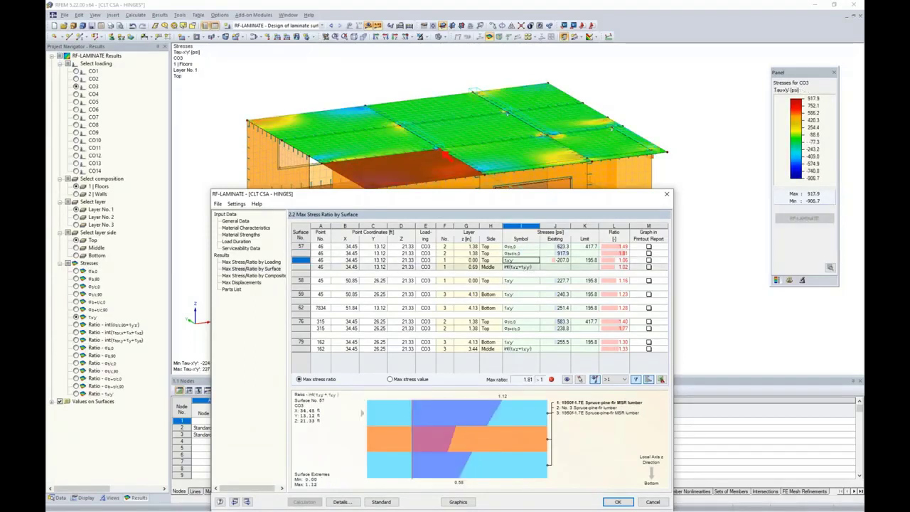
left_click(527, 286)
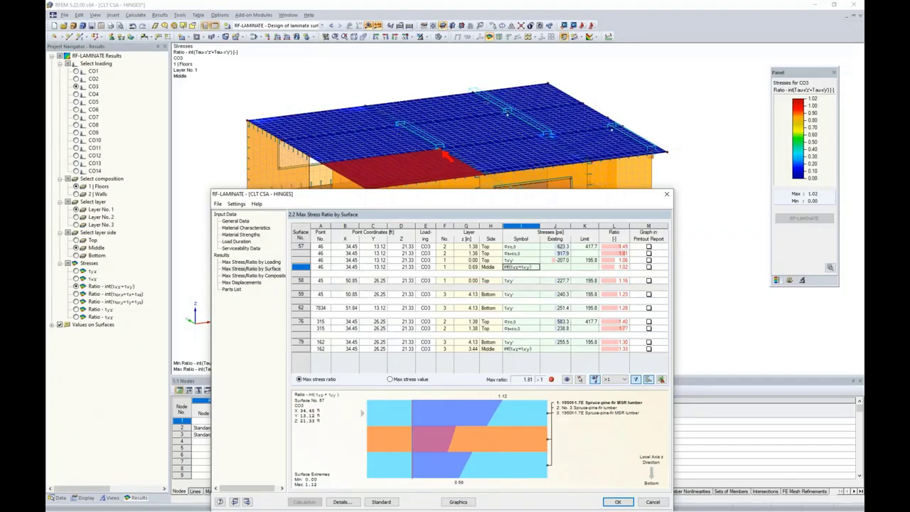
left_click(528, 283)
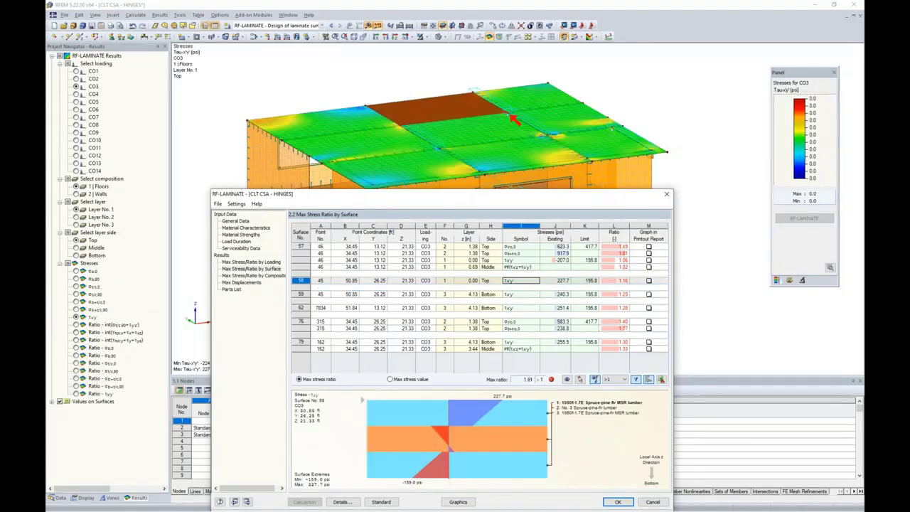
left_click(523, 295)
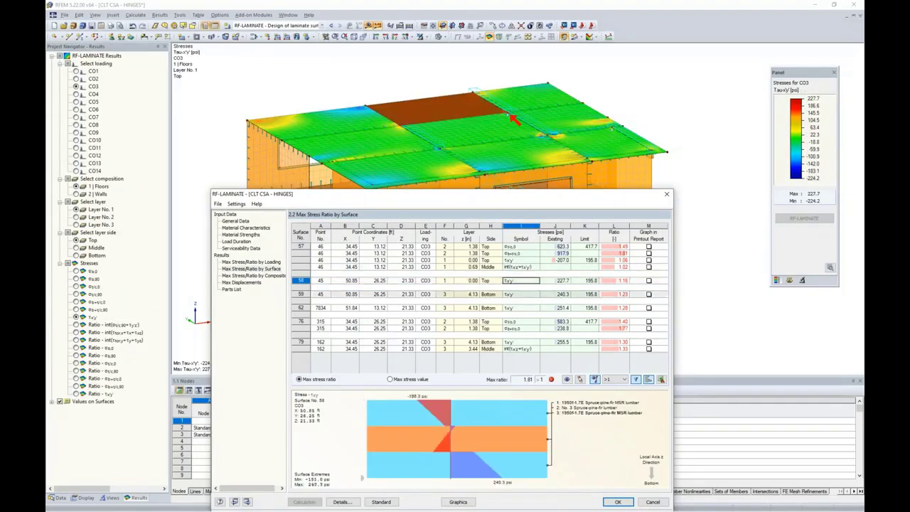
left_click(524, 308)
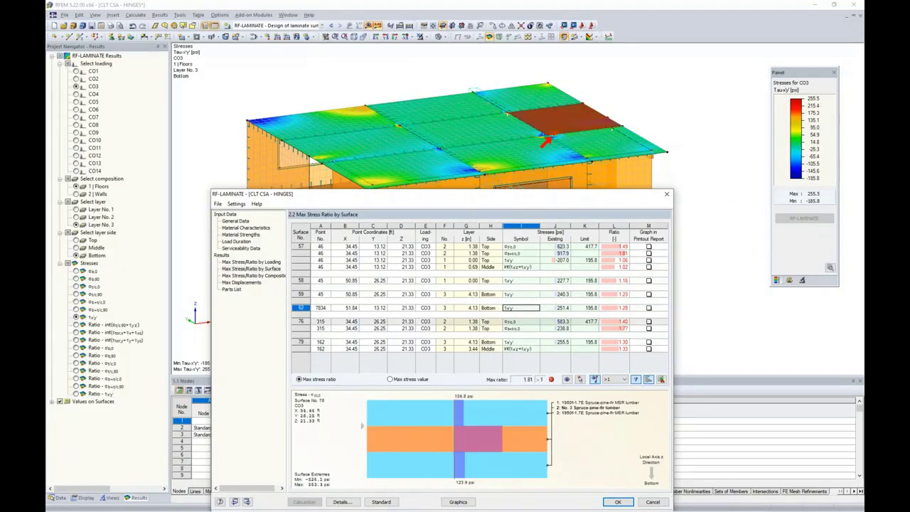
left_click(524, 328)
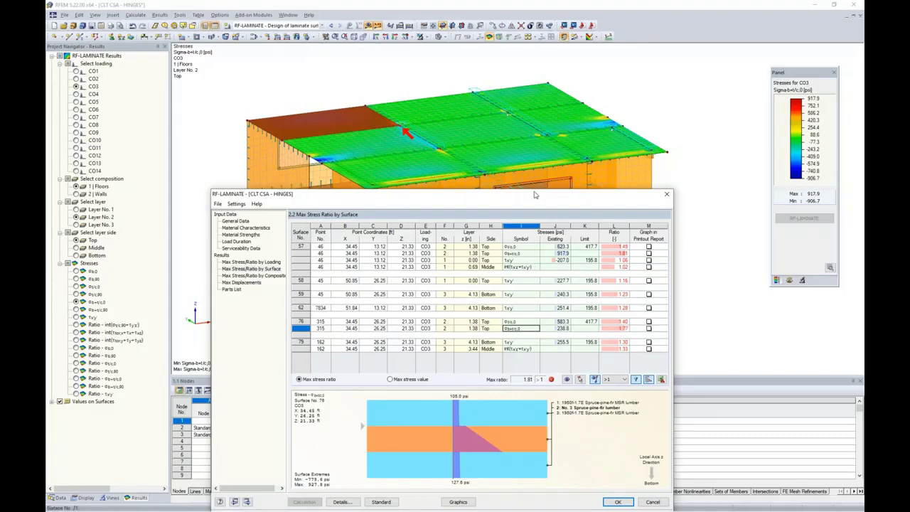
left_click_drag(521, 196, 536, 84)
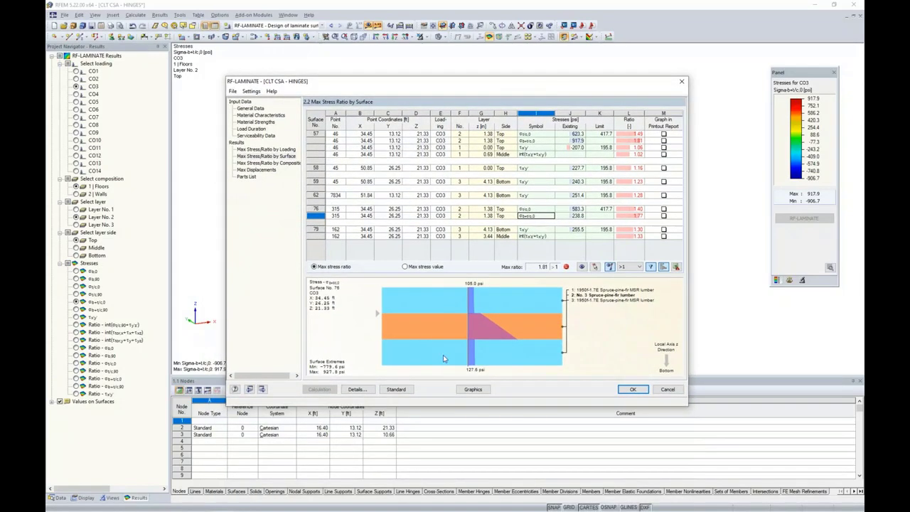
Switch to the graphical results on the model and display the σb+t/c,0 stress ratio for CO3 on the floor composition.
left_click(469, 390)
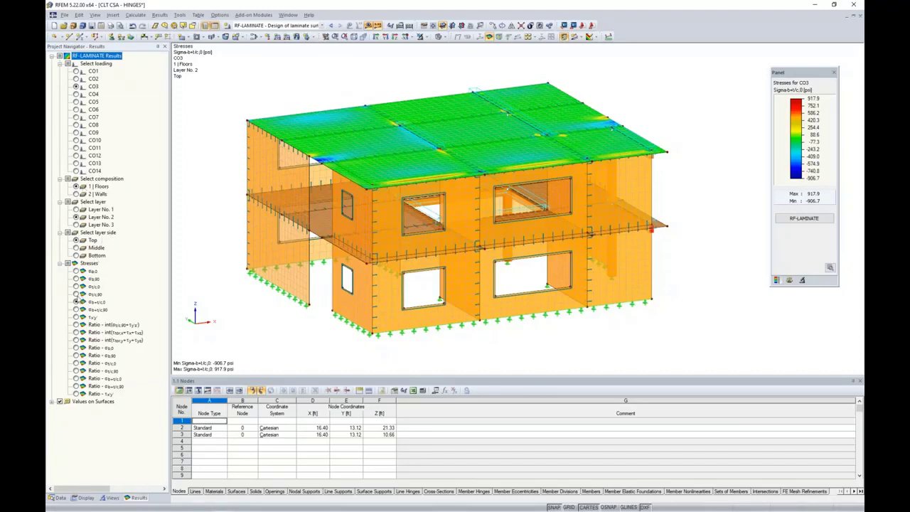
left_click(77, 294)
left_click(77, 302)
left_click(77, 378)
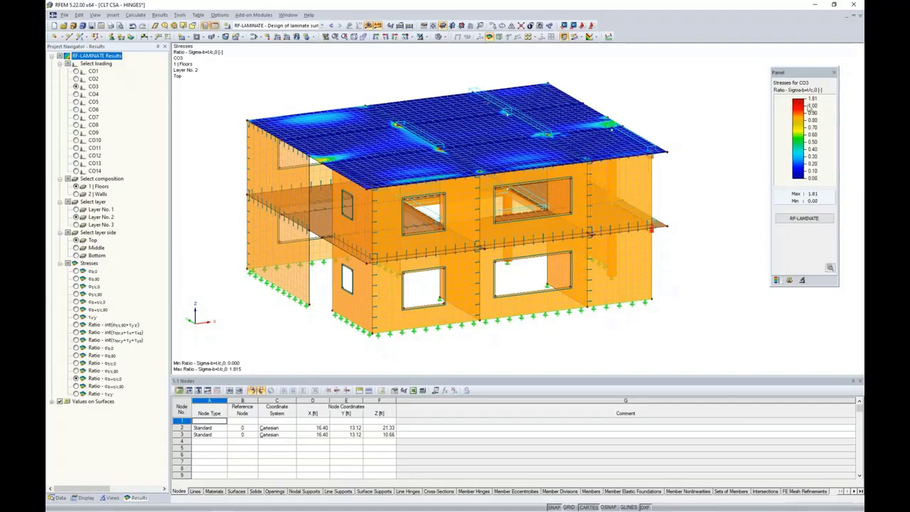
Examine the stress ratio concentrations at the ends of the roof beam and around the supports from several viewpoints.
scroll(402, 128, "up", 5)
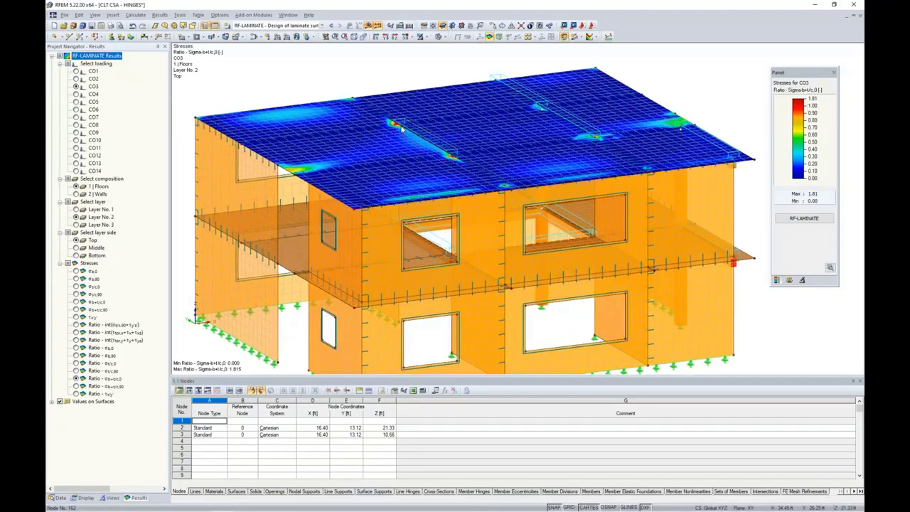
scroll(402, 128, "up", 2)
scroll(402, 127, "up", 1)
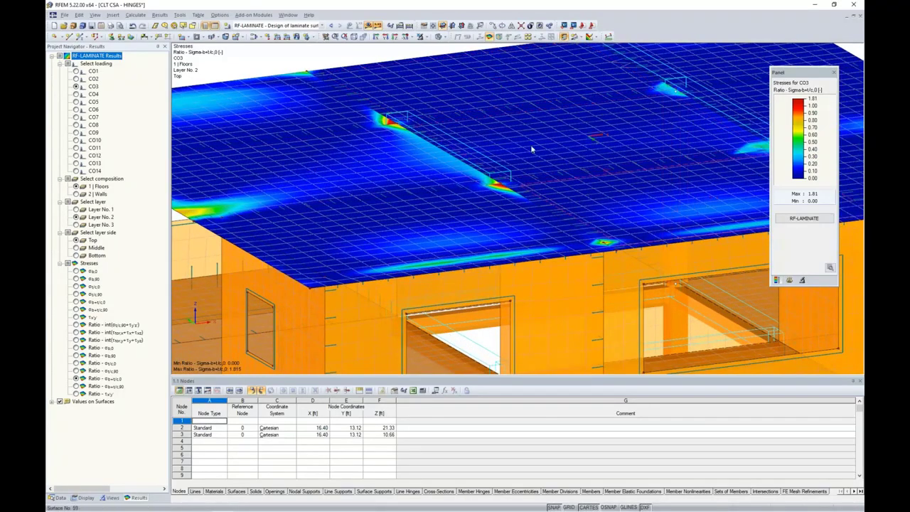
scroll(366, 123, "up", 2)
scroll(366, 125, "up", 1)
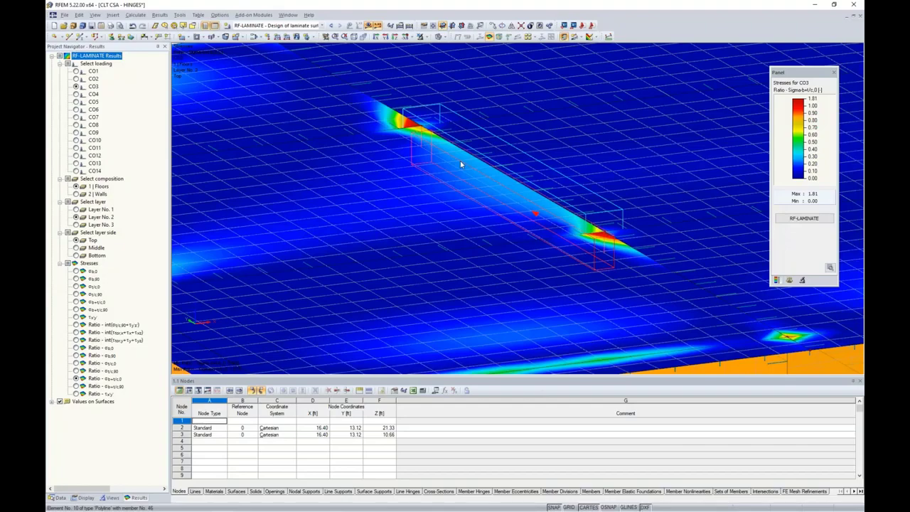
scroll(460, 162, "down", 5)
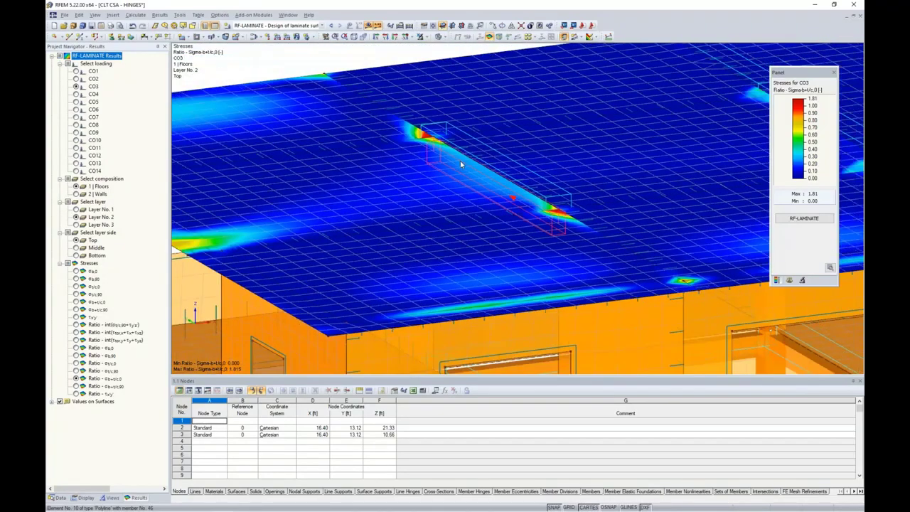
scroll(459, 164, "down", 2)
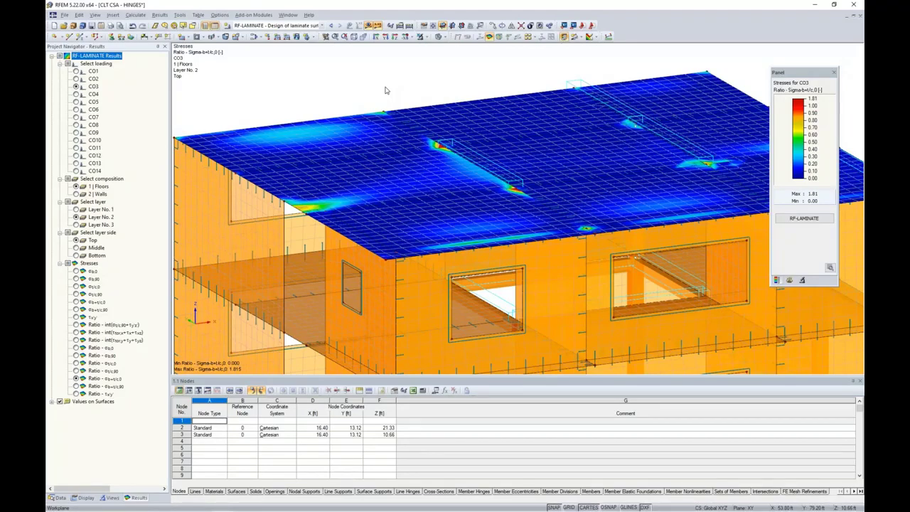
middle_click_drag(672, 145, 367, 86, "ctrl")
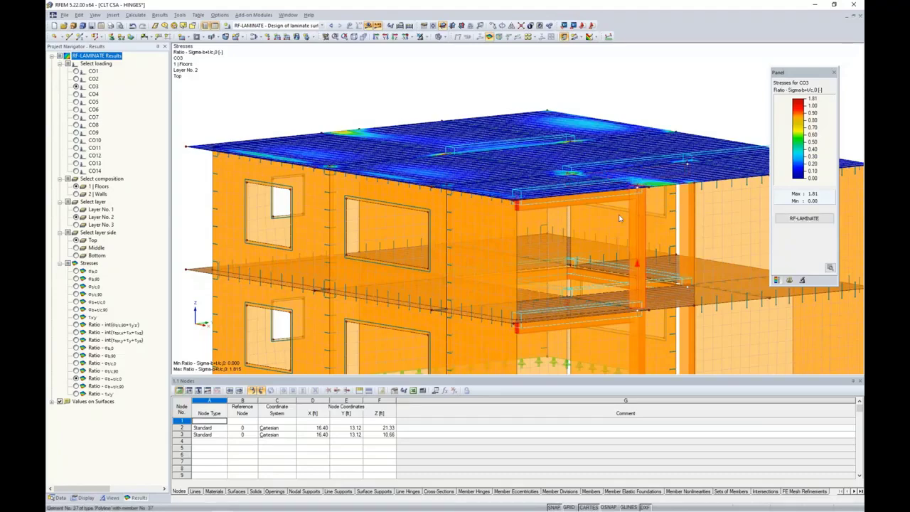
middle_click_drag(414, 213, 579, 286, "ctrl")
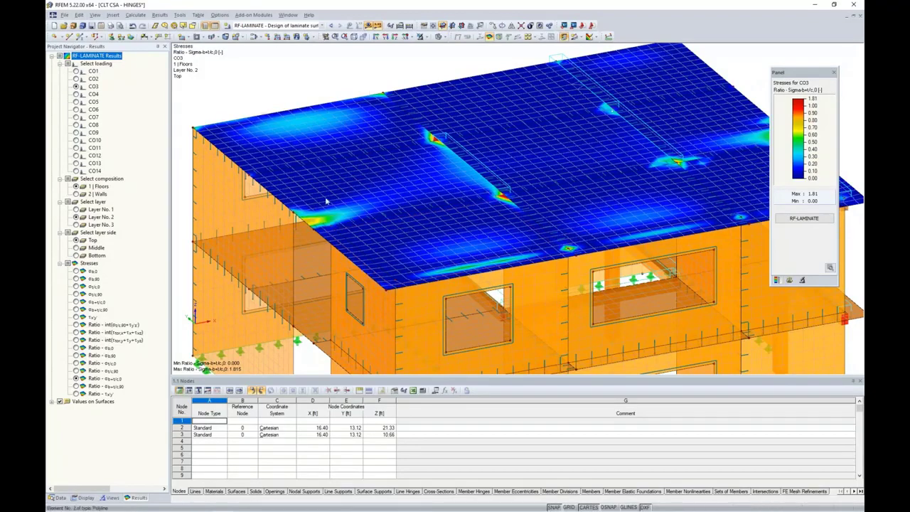
Isolate the roof level by selecting its objects in a side view and limiting visibility to the selection.
middle_click_drag(327, 201, 496, 96, "ctrl")
scroll(495, 95, "down", 1)
left_click_drag(236, 86, 703, 151)
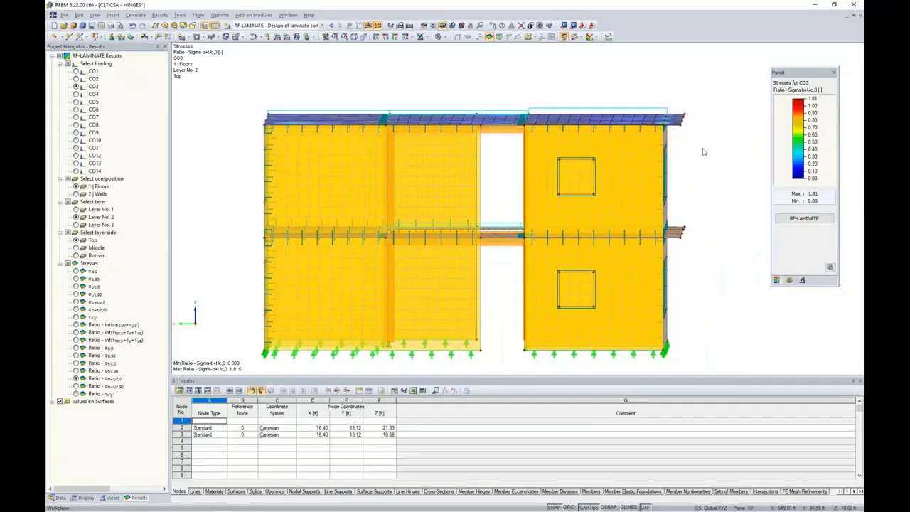
left_click(424, 36)
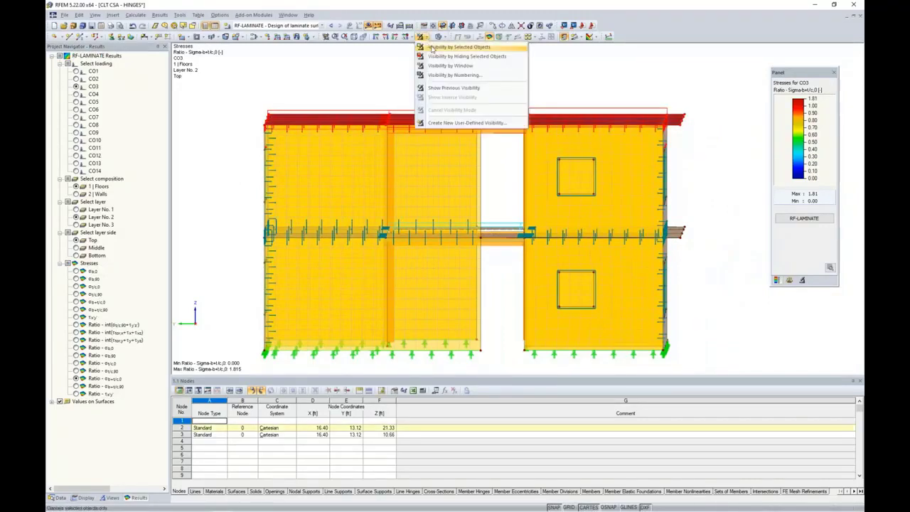
left_click(432, 47)
middle_click_drag(503, 81, 455, 244, "ctrl")
scroll(424, 174, "down", 1)
scroll(456, 241, "down", 1)
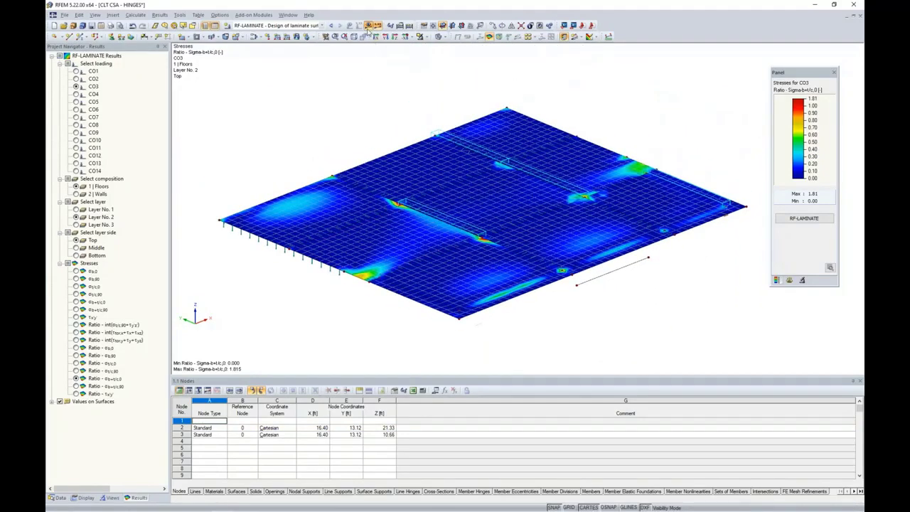
Turn off the results display to show the roof panels and the beam beneath them.
left_click(367, 26)
scroll(407, 224, "up", 5)
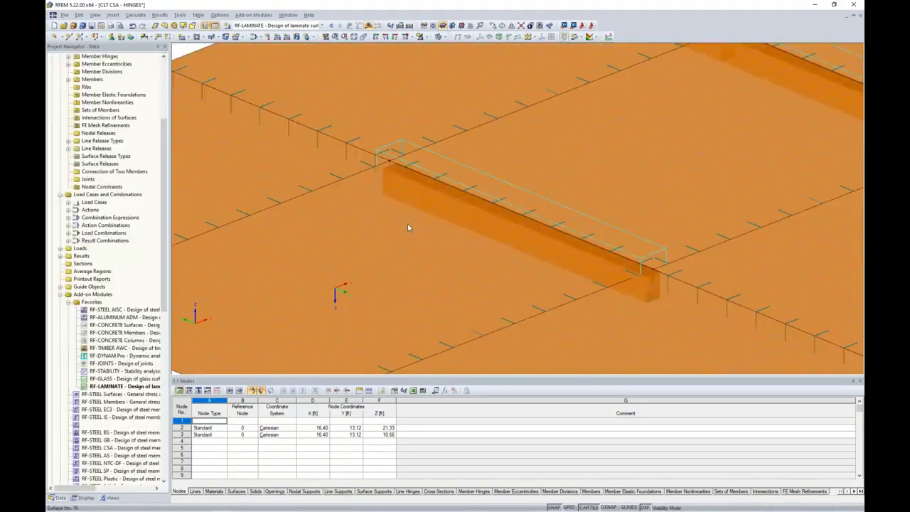
scroll(408, 228, "down", 3)
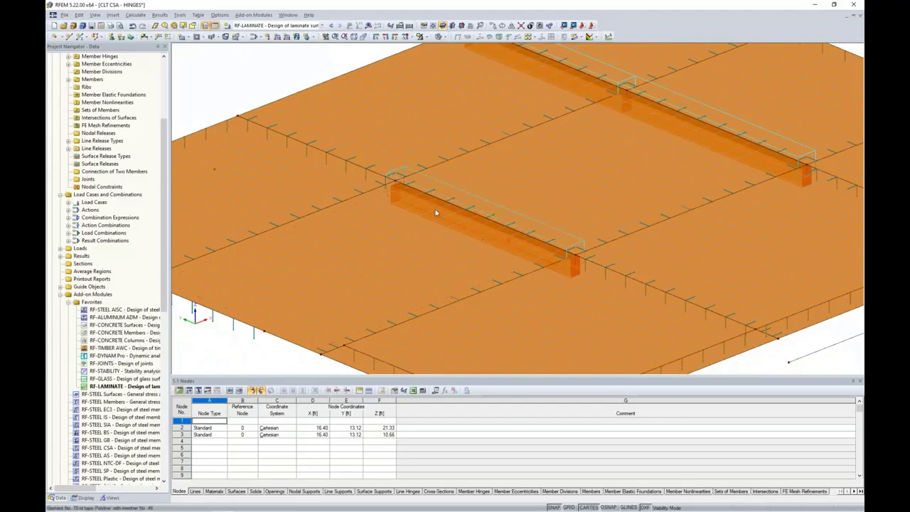
Create a circular FE mesh refinement at roof beam end node 162 with a 2.0 ft radius and 0.5 ft outer target FE length.
right_click(395, 184)
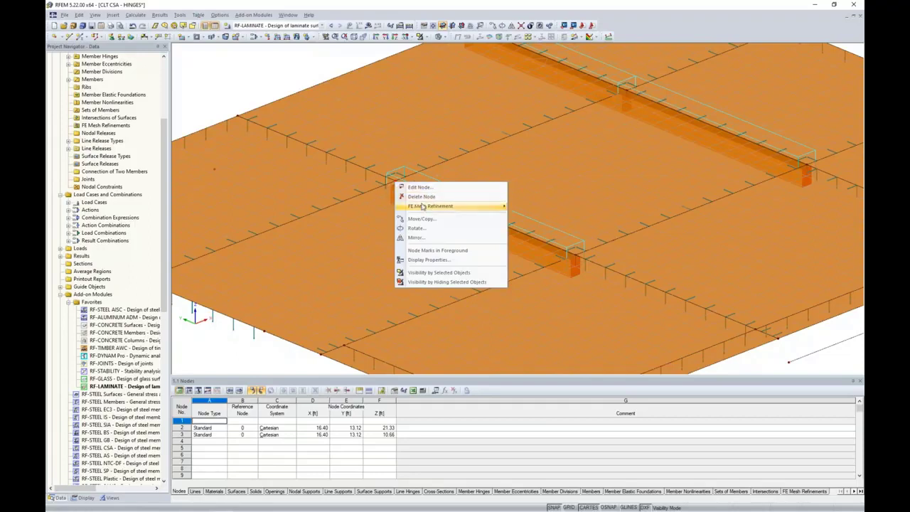
mouse_move(424, 207)
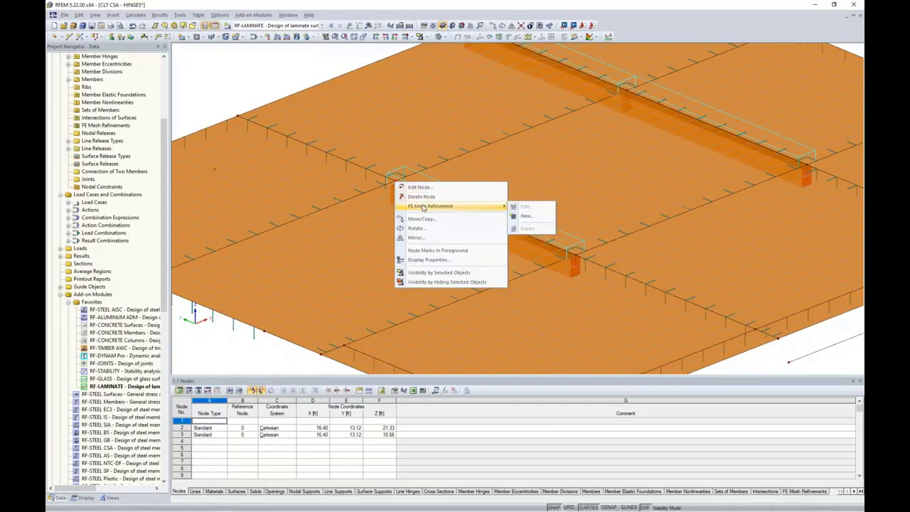
left_click(526, 217)
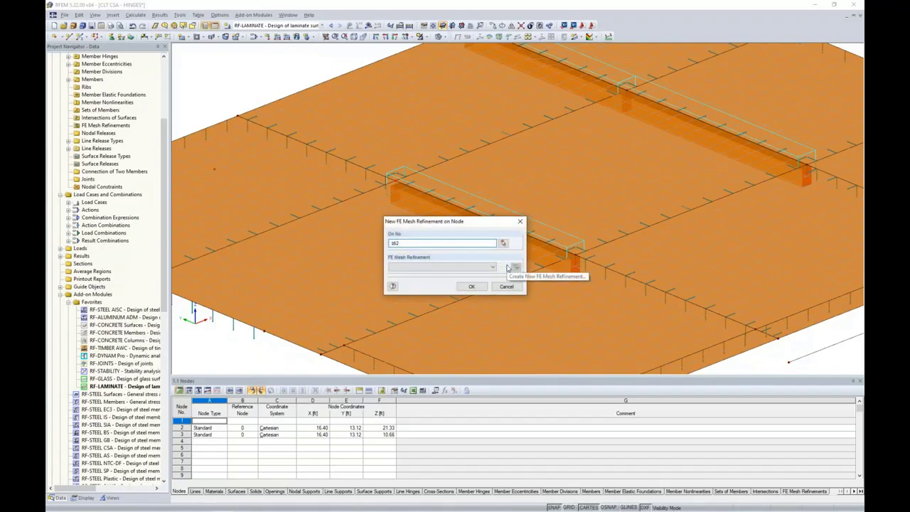
left_click(511, 268)
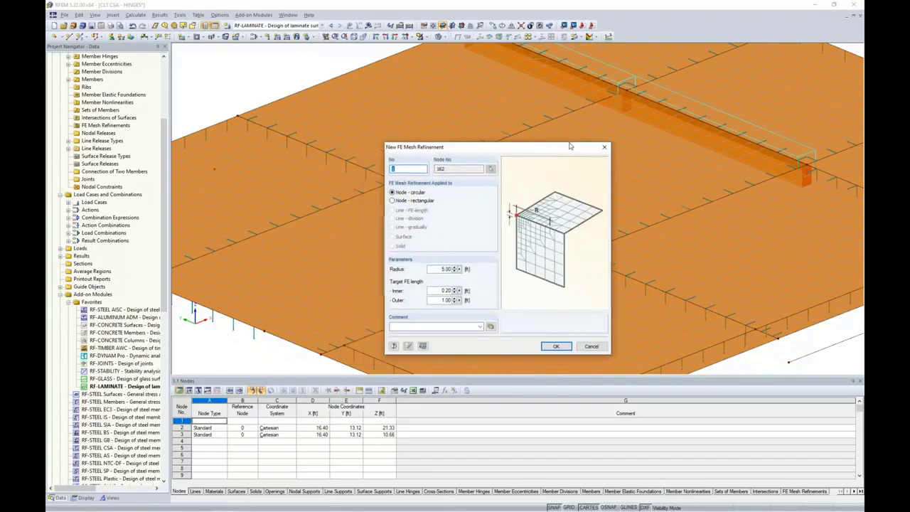
left_click_drag(570, 146, 680, 115)
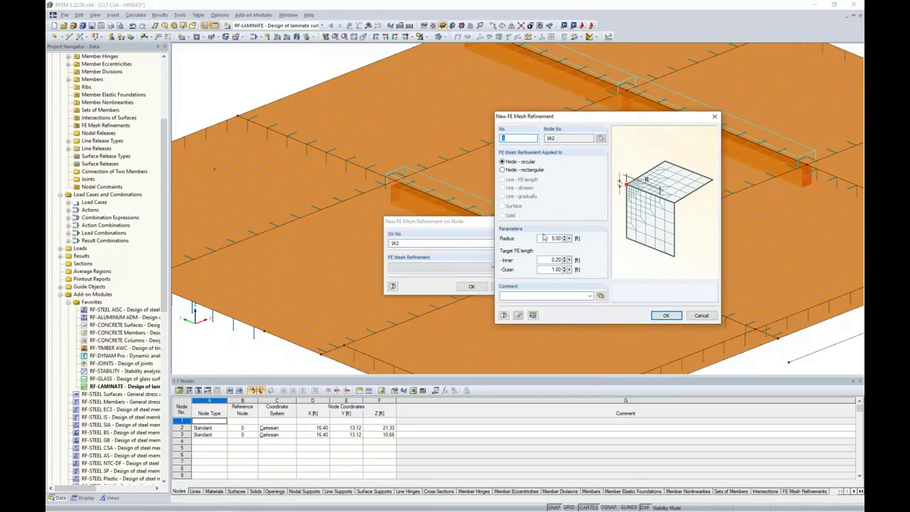
double_click(543, 238)
type("2.0")
double_click(553, 269)
type("0.5")
left_click(665, 314)
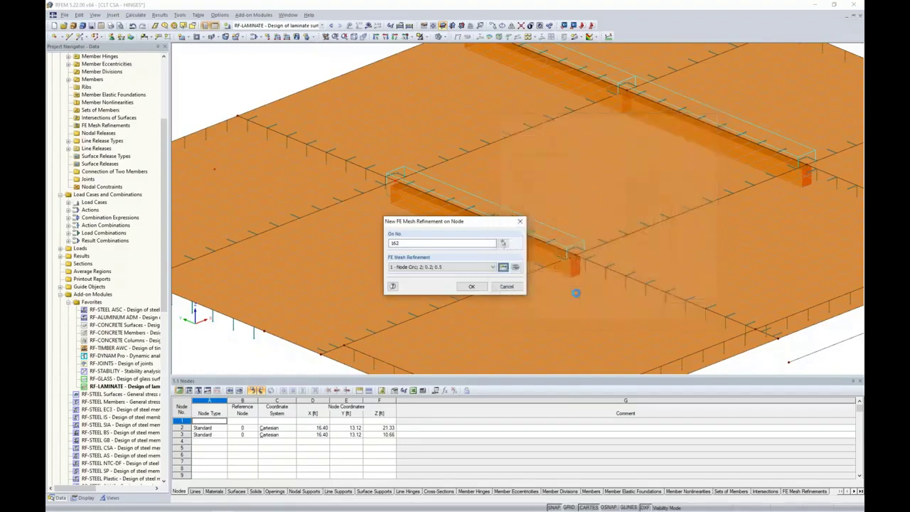
left_click(471, 286)
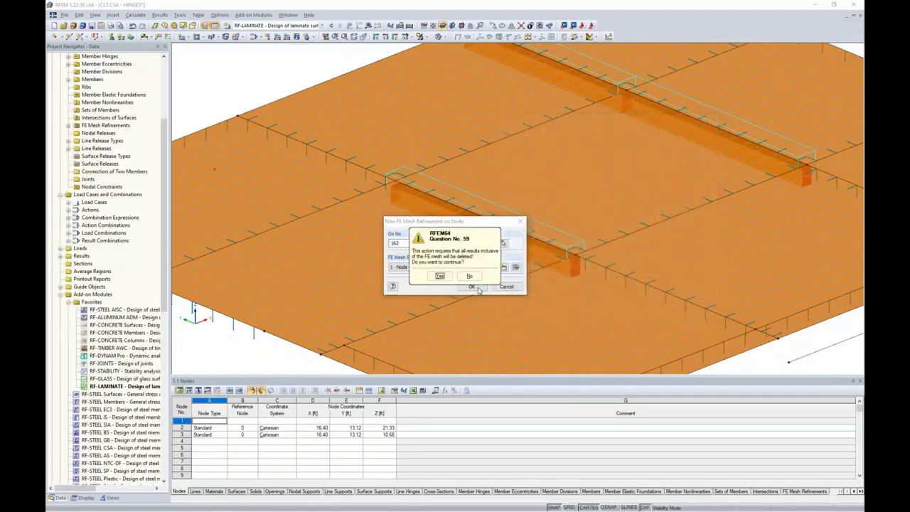
left_click(440, 281)
left_click(472, 285)
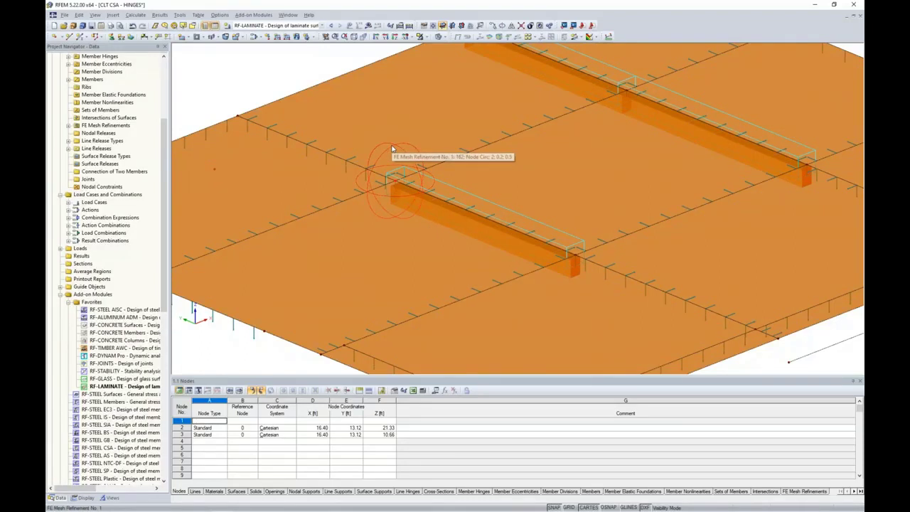
Show the model in wireframe and generate the FE mesh to inspect the refinement around the beam end.
left_click(442, 36)
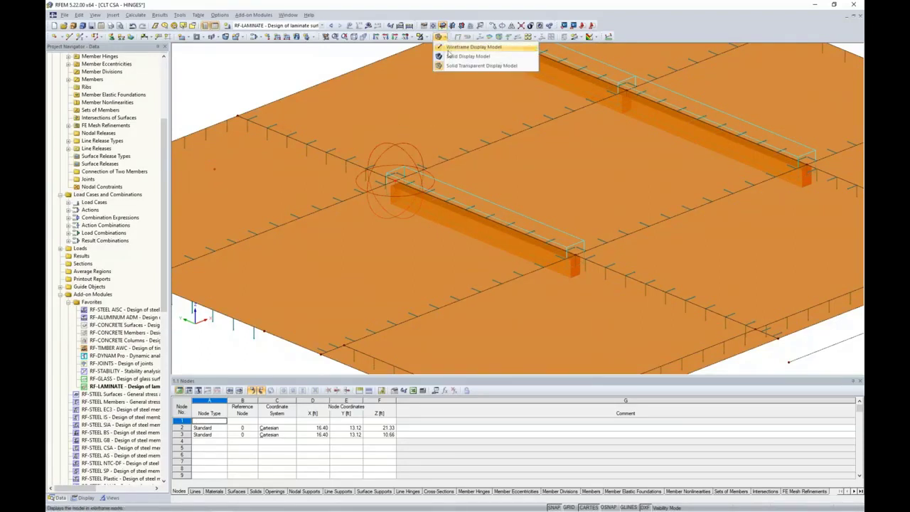
left_click(450, 48)
left_click(134, 15)
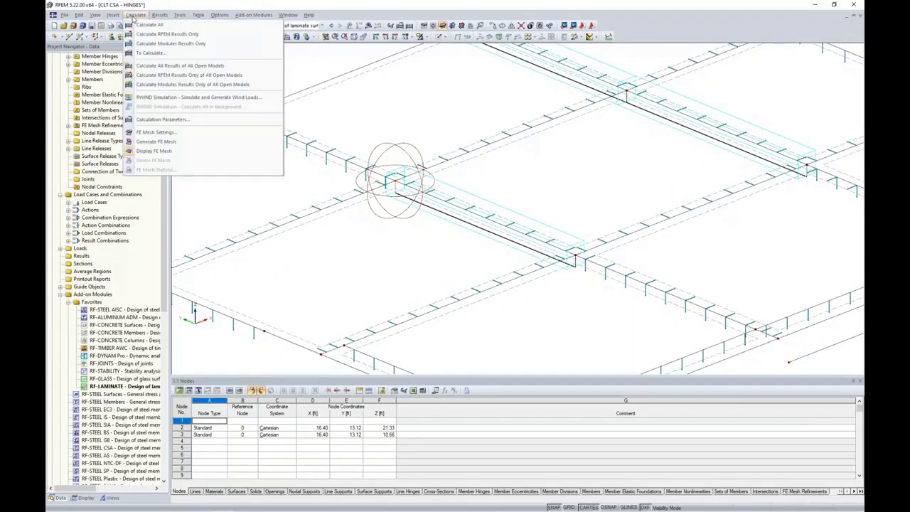
left_click(154, 141)
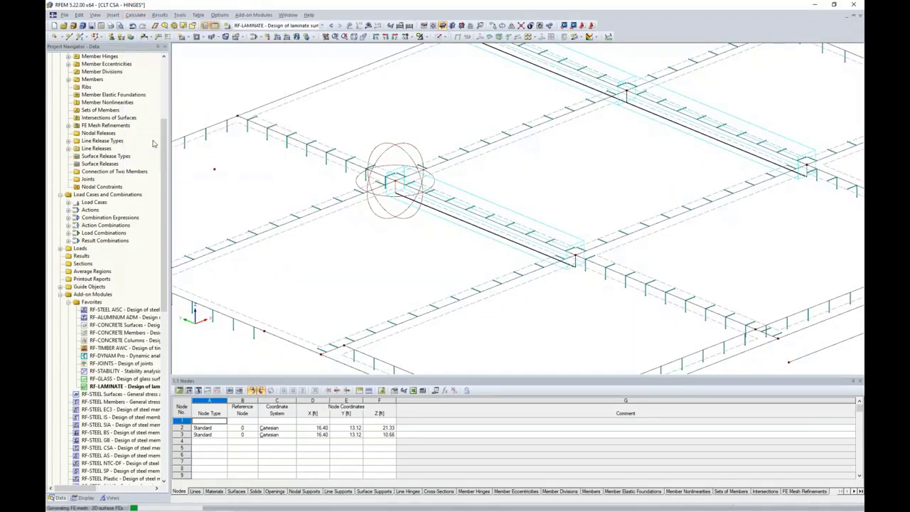
scroll(379, 184, "up", 7)
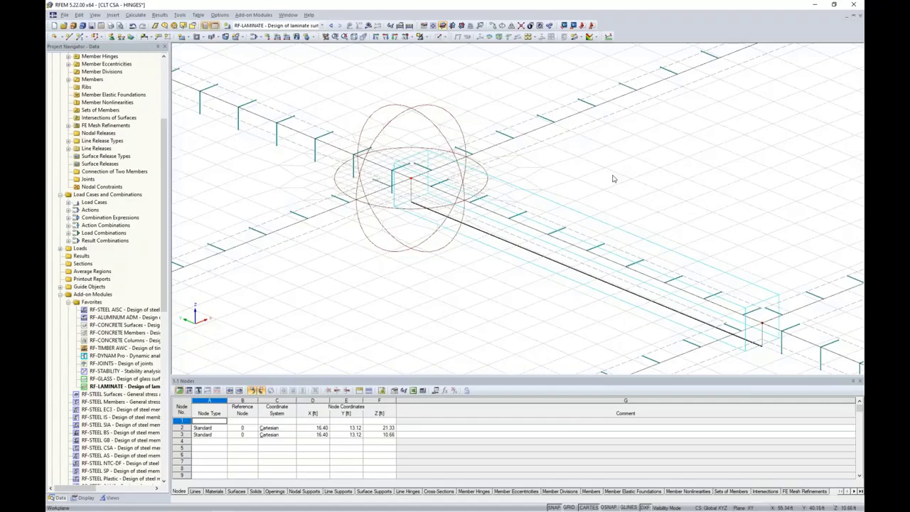
scroll(613, 179, "down", 4)
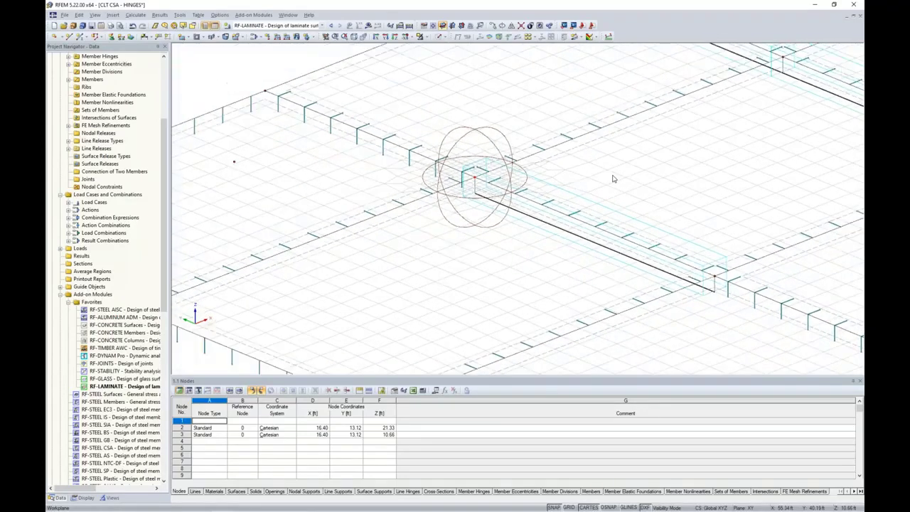
Apply the same FE mesh refinement to the node at the beam's other end and regenerate the FE mesh.
middle_click_drag(678, 202, 567, 180)
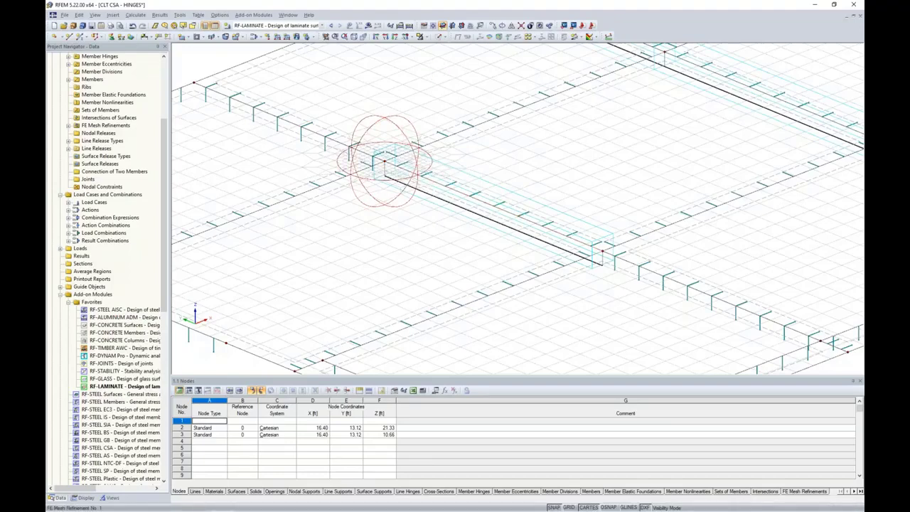
left_click(603, 252)
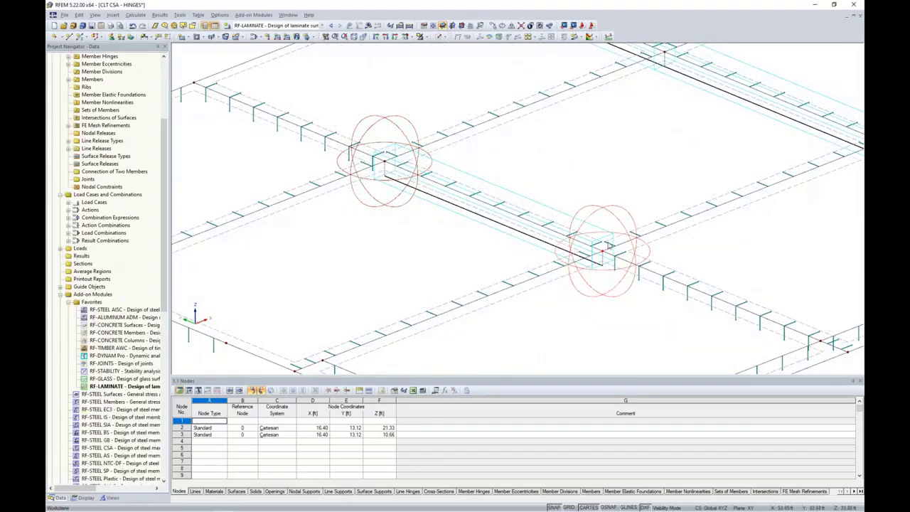
left_click(135, 15)
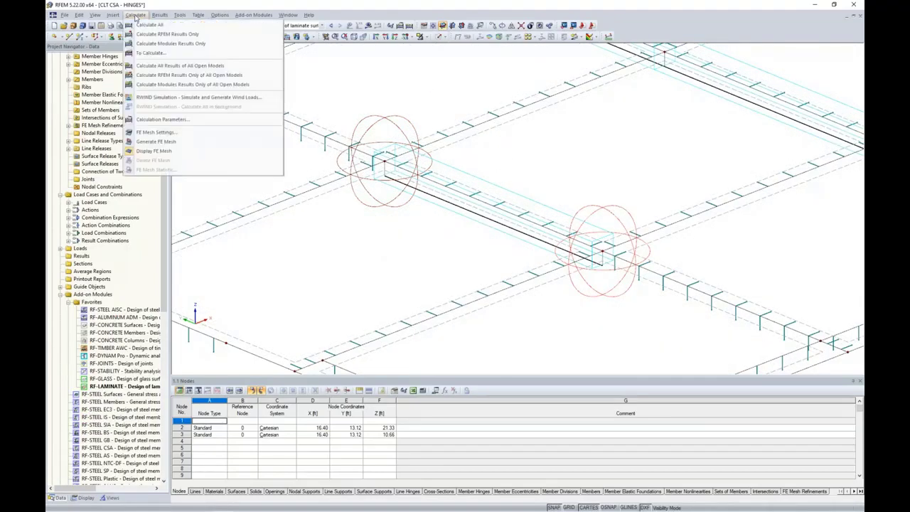
left_click(151, 143)
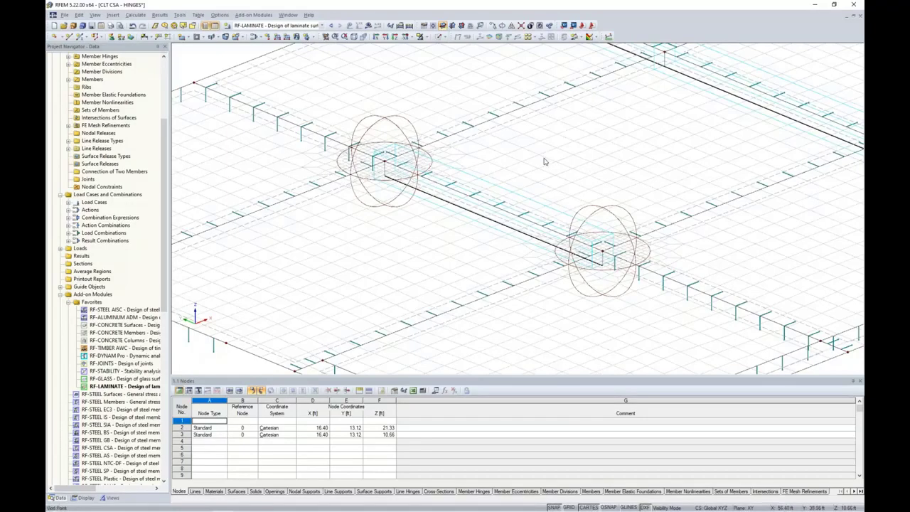
scroll(421, 261, "down", 3)
middle_click_drag(421, 262, 445, 242)
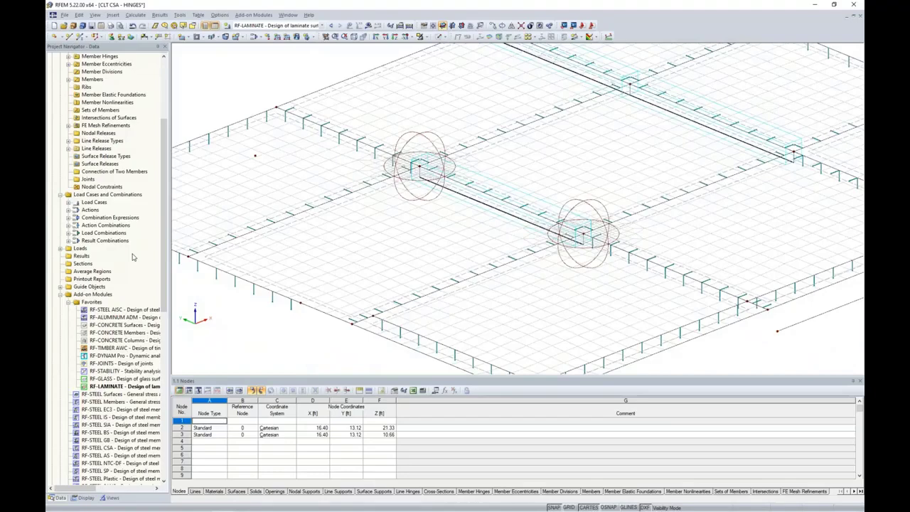
Start a new average region and assign it roof surfaces 58, 59, 76 and 79, picked in solid transparent display.
scroll(132, 257, "up", 3)
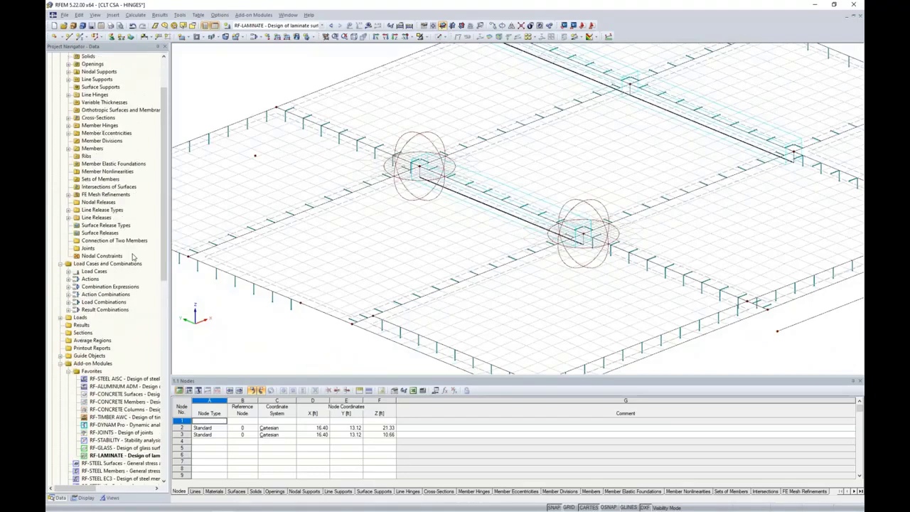
right_click(100, 340)
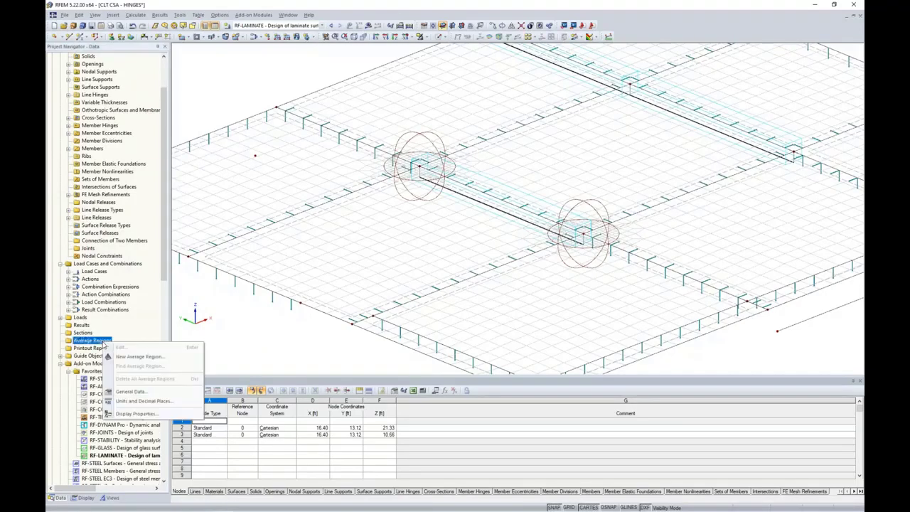
left_click(128, 357)
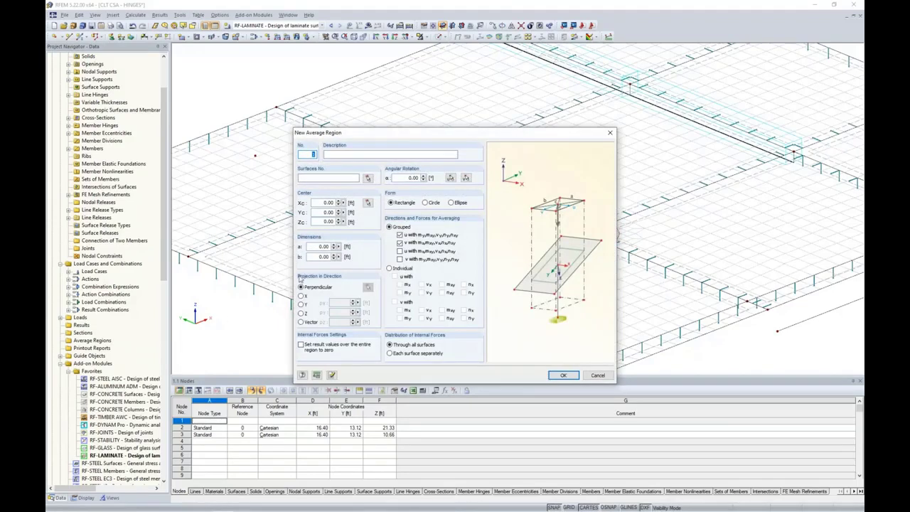
left_click_drag(355, 137, 463, 113)
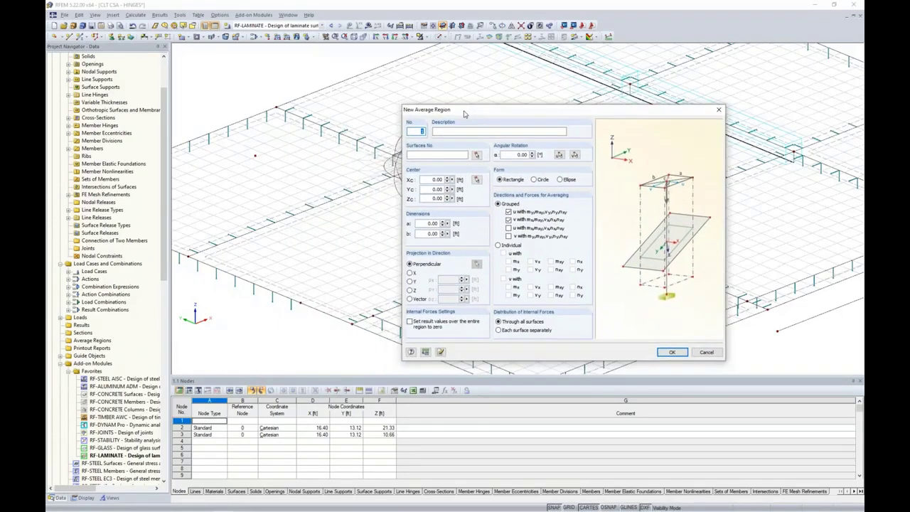
left_click(476, 156)
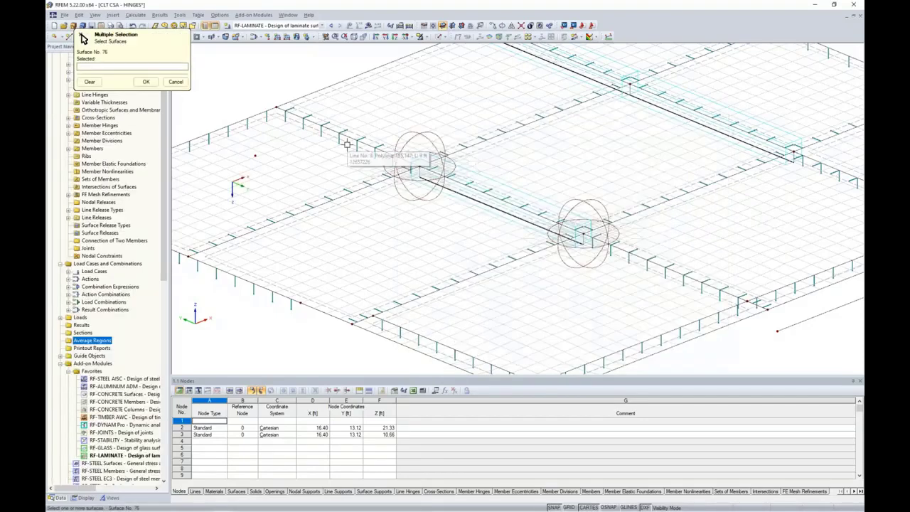
left_click(440, 36)
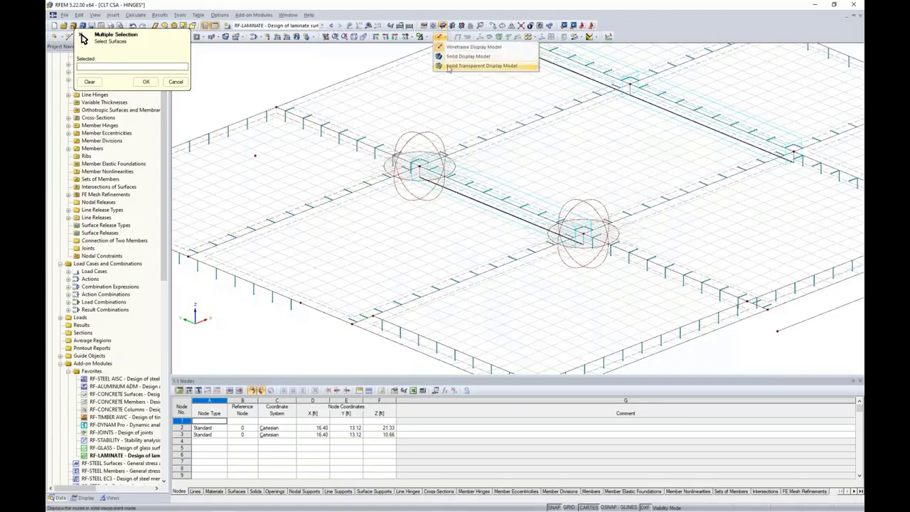
left_click(449, 66)
left_click(437, 104)
left_click(354, 165)
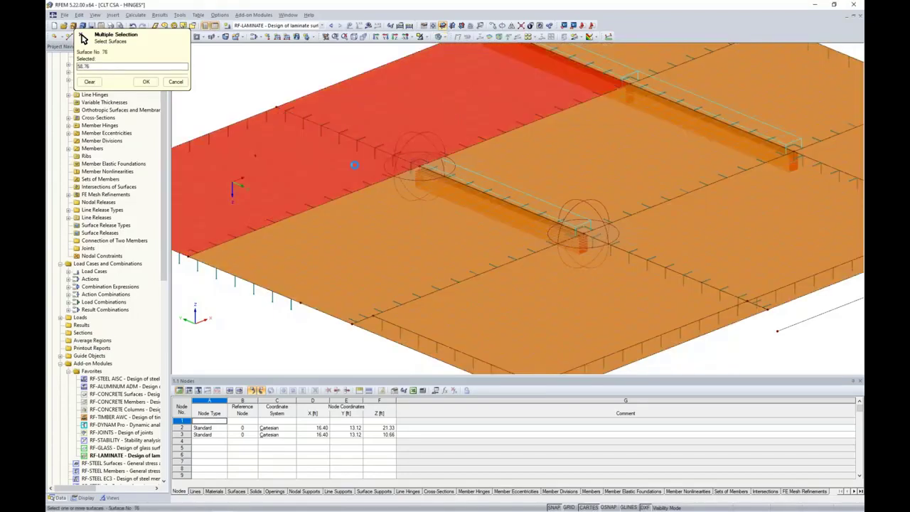
left_click(391, 249)
left_click(455, 102)
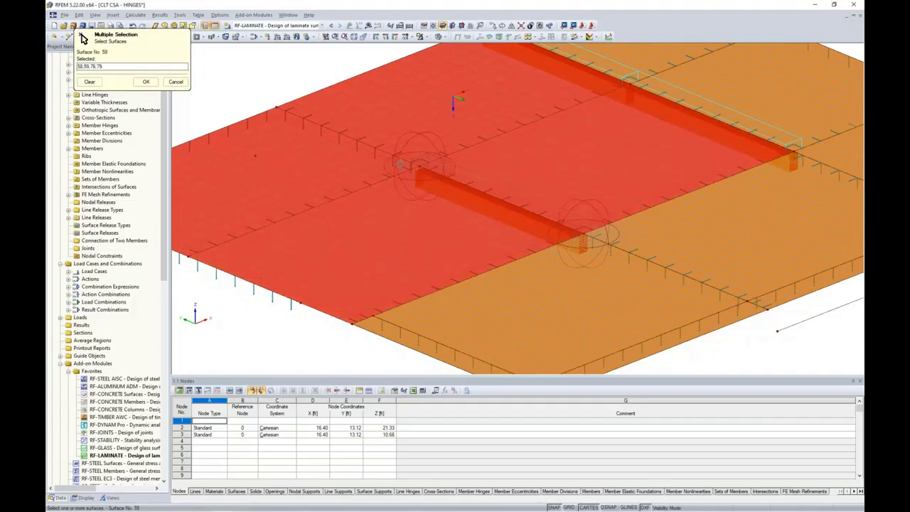
left_click(144, 82)
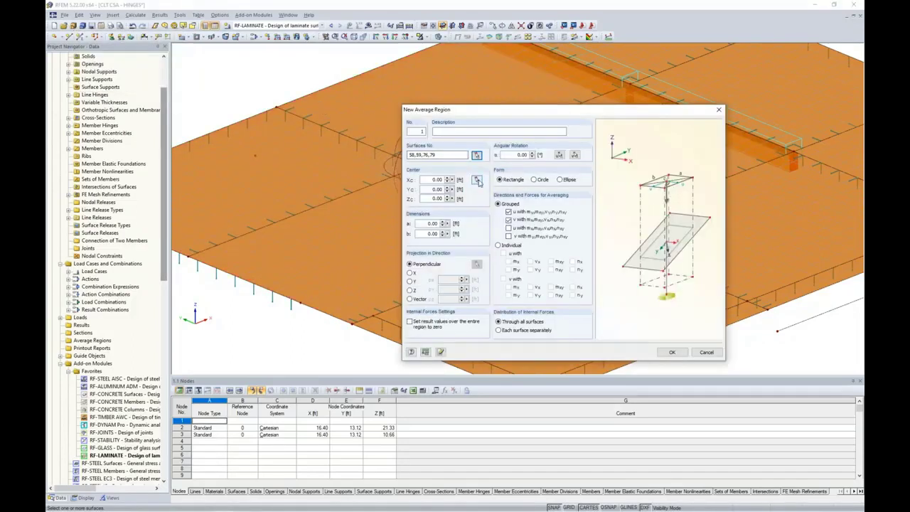
Centre the average region on node 162, set both dimensions to 1.5 ft, and enable all four grouped averaging directions.
left_click(478, 181)
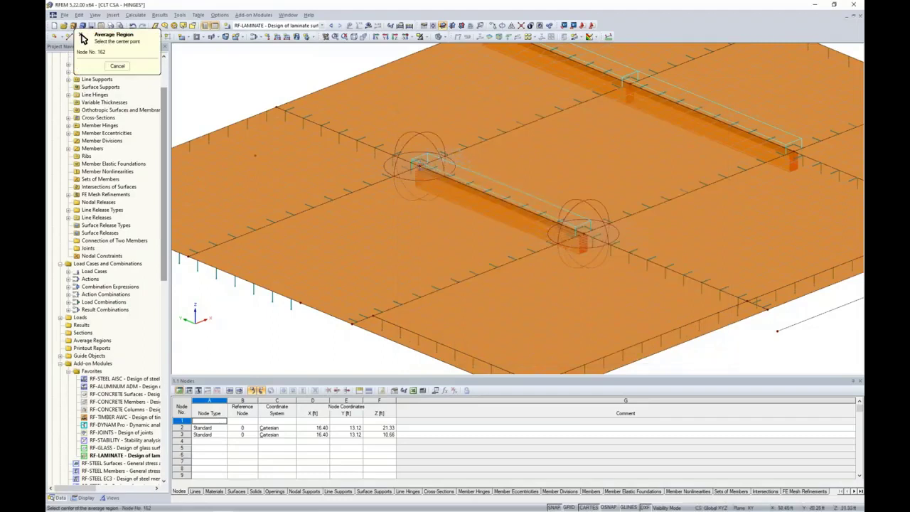
left_click(419, 166)
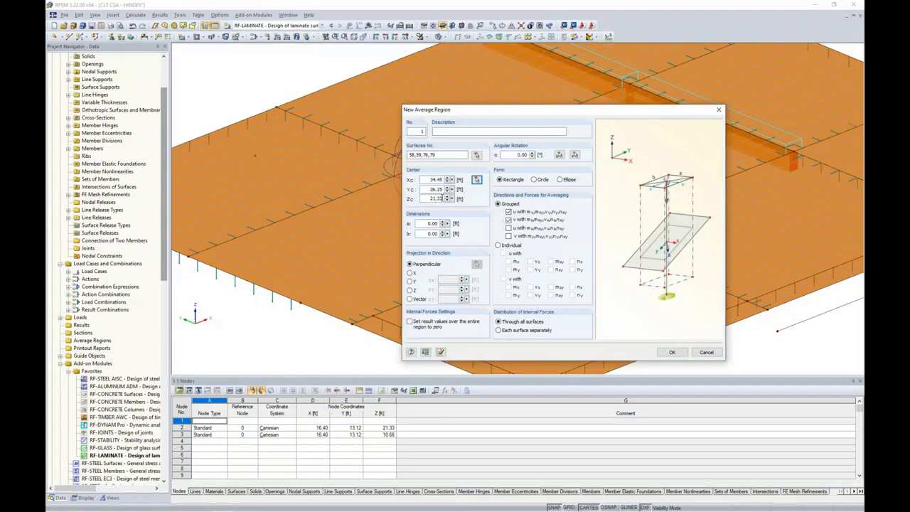
left_click(427, 223)
type("1.5")
key("Tab")
type("1.5")
left_click(508, 227)
left_click(508, 235)
left_click(670, 351)
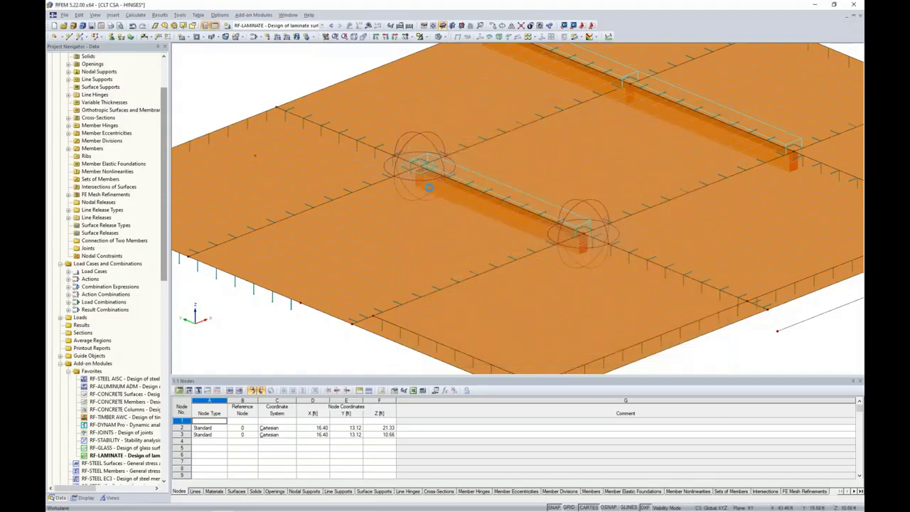
Reassign the average region at the beam's second end to roof surfaces 57, 59, 60 and 79 in place of its current selection.
scroll(402, 170, "up", 1)
scroll(401, 169, "up", 1)
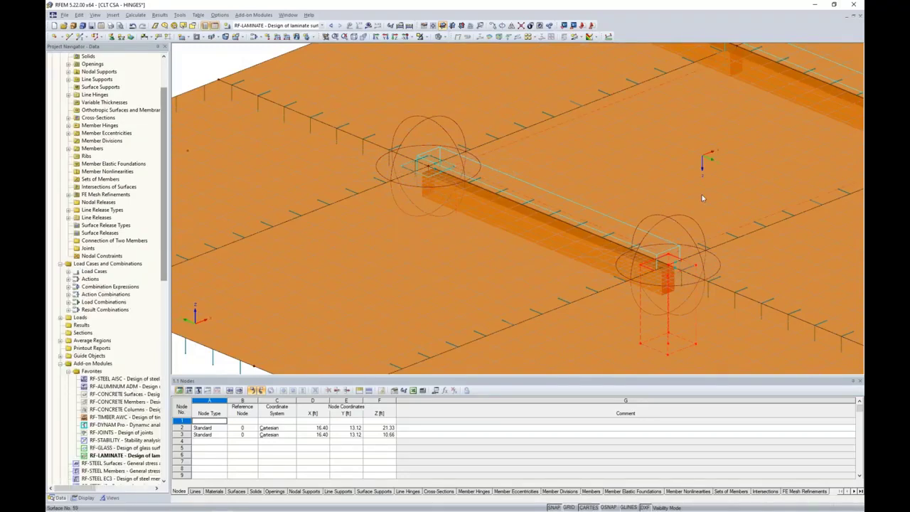
scroll(632, 188, "down", 1)
middle_click_drag(643, 227, 562, 190)
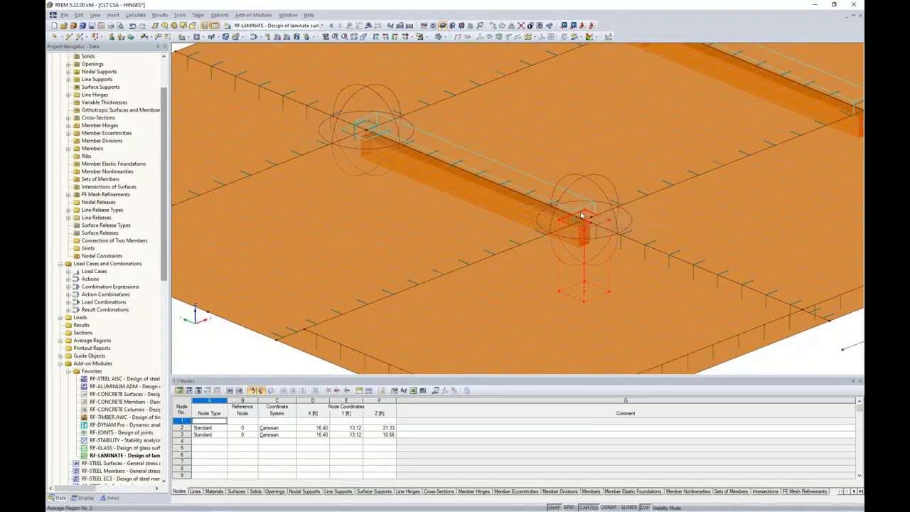
left_click(582, 215)
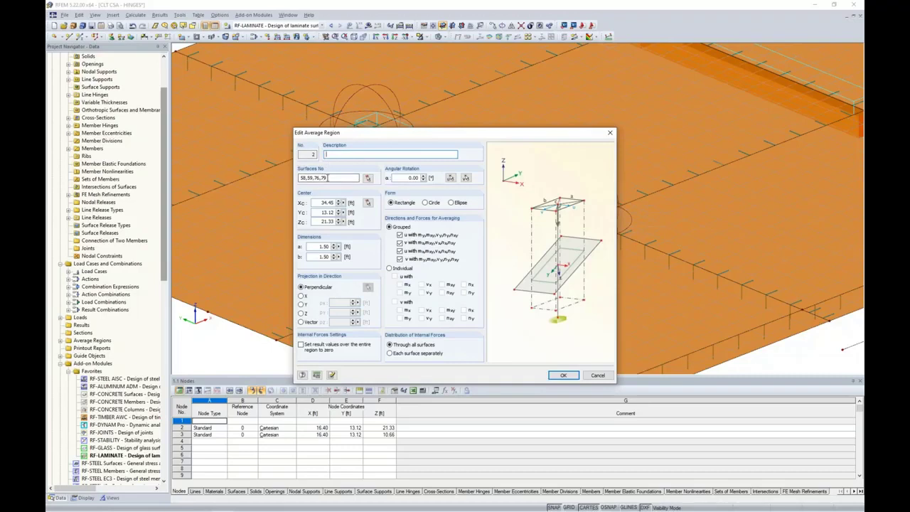
left_click(367, 178)
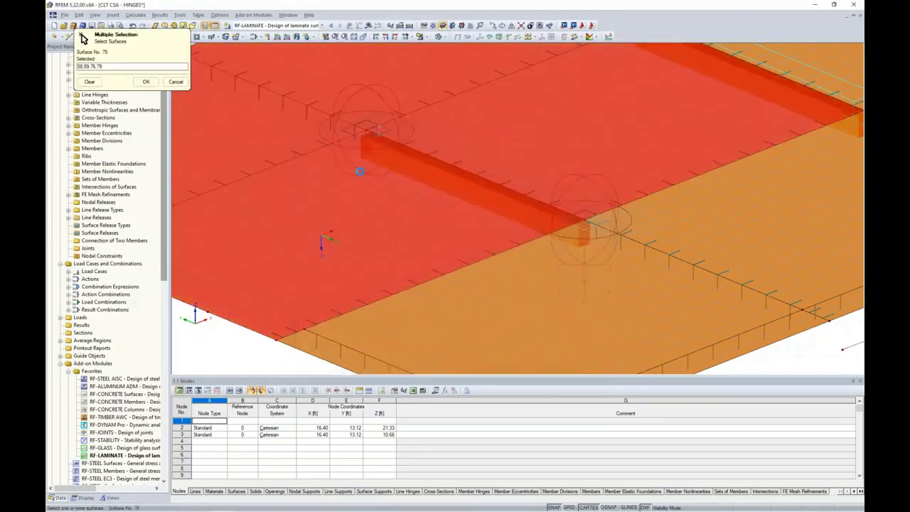
left_click(320, 129)
left_click(369, 98)
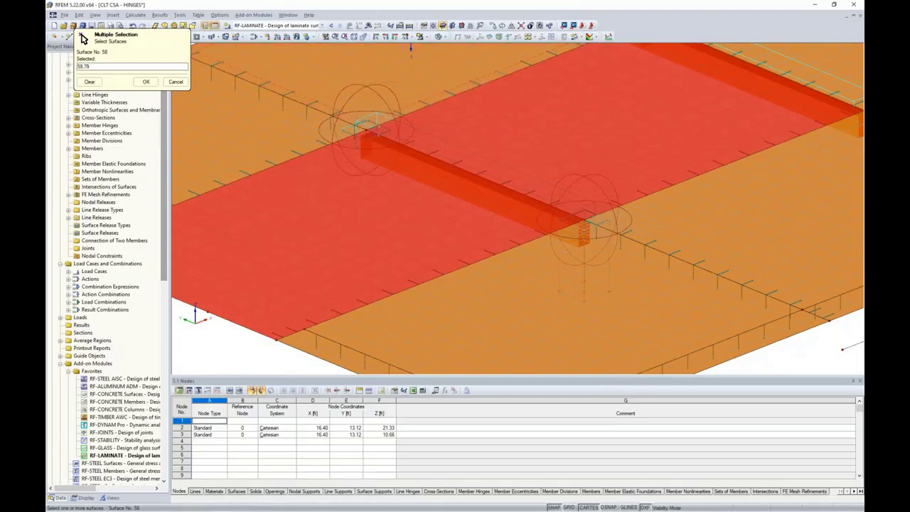
left_click(605, 250)
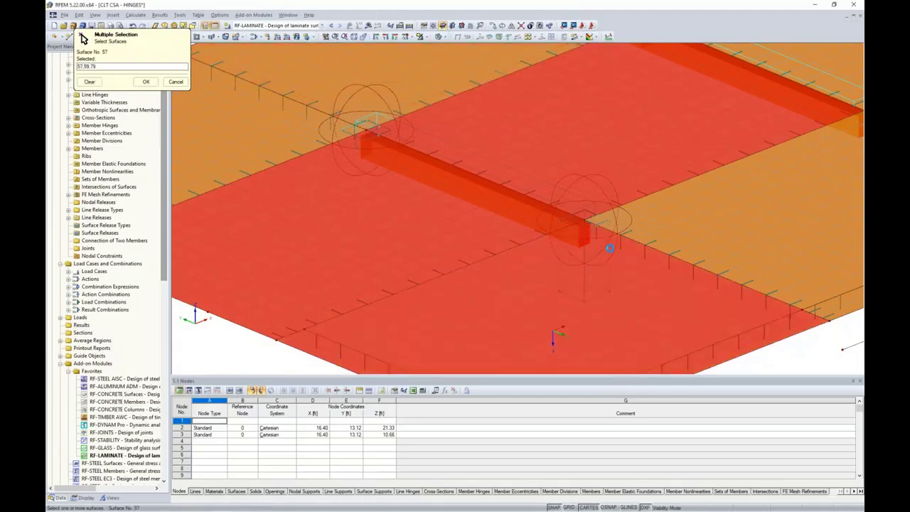
left_click(681, 217)
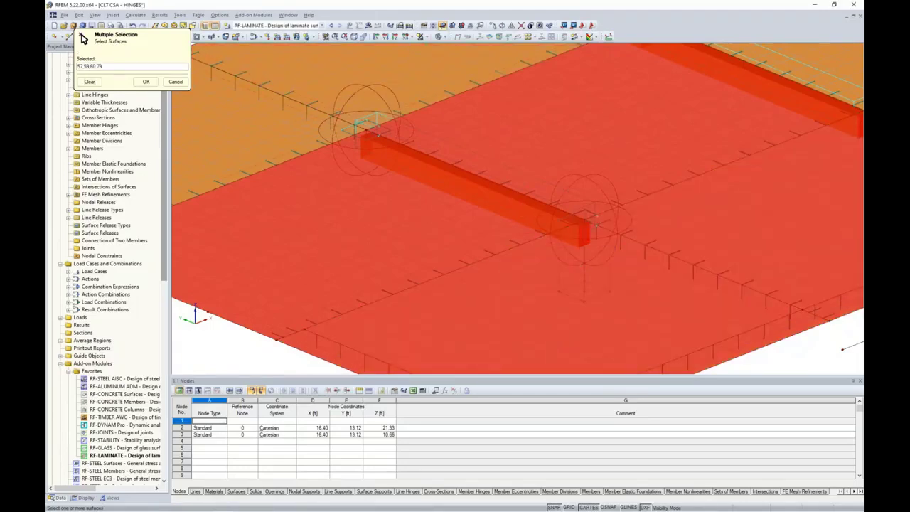
left_click(146, 81)
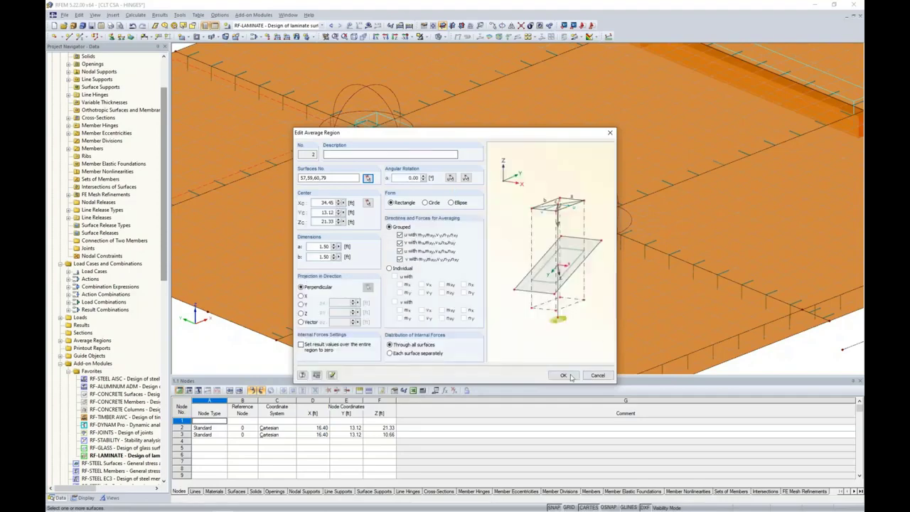
left_click(571, 376)
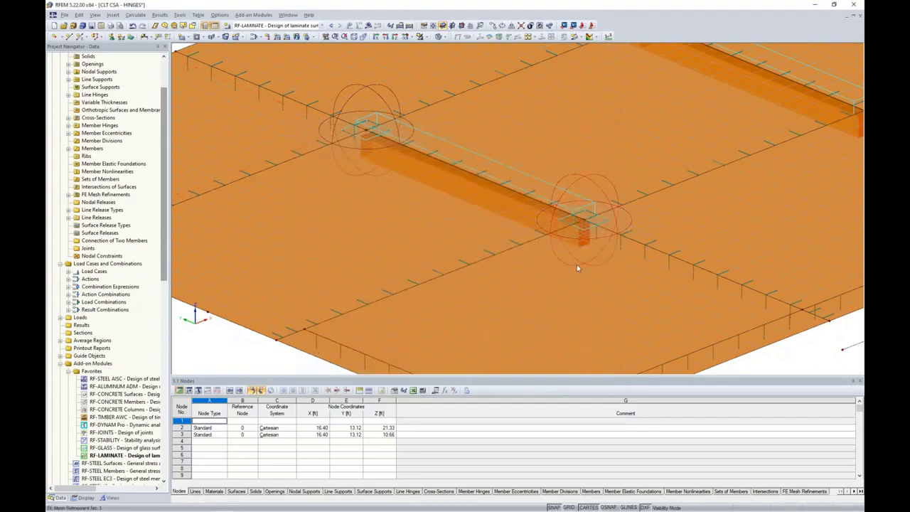
Switch to load combination CO1 - 1.4D and calculate and display its surface internal force results.
scroll(577, 266, "down", 2)
scroll(777, 362, "down", 1)
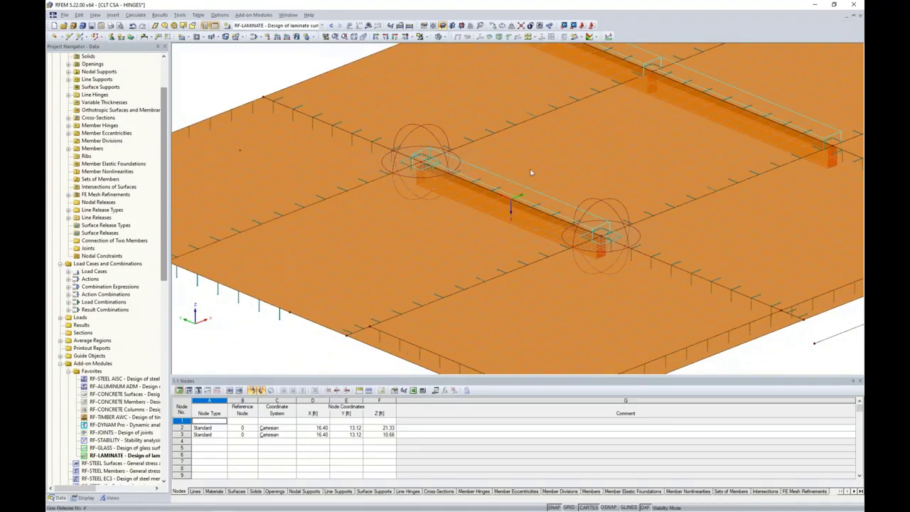
left_click(321, 25)
left_click(260, 44)
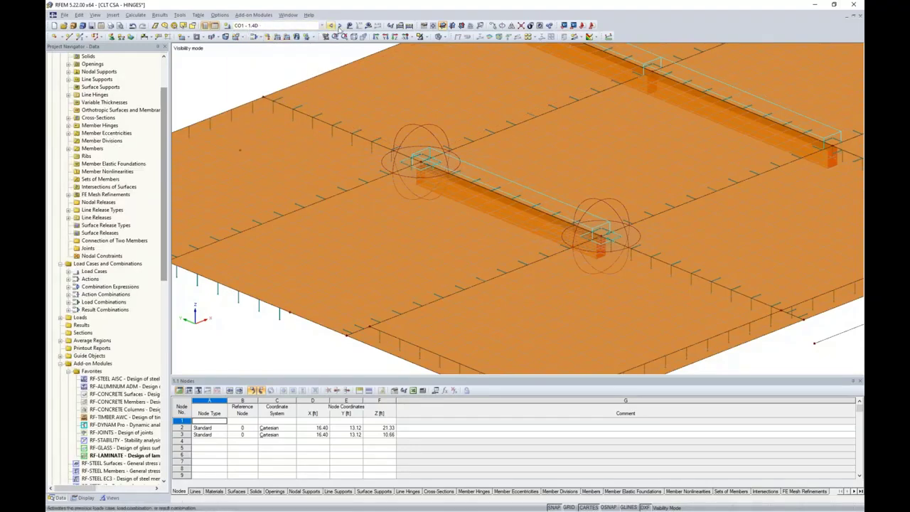
left_click(368, 25)
left_click(442, 272)
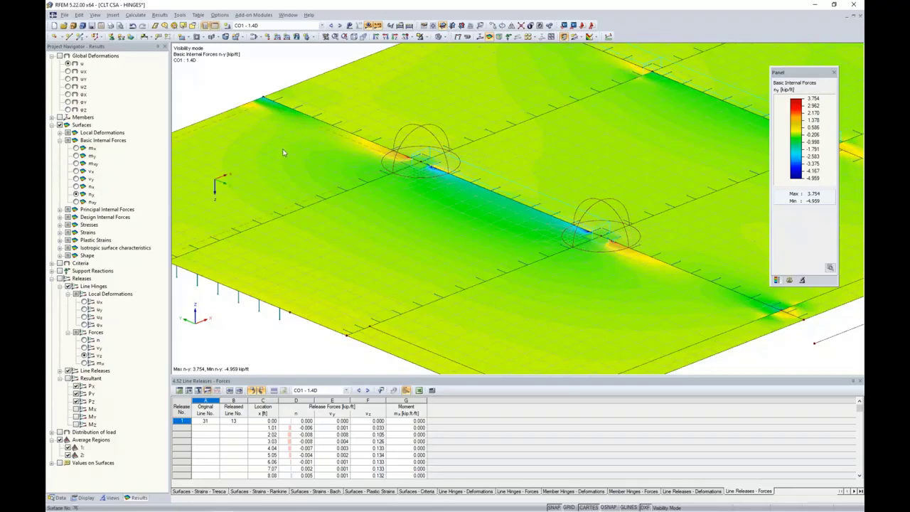
Compare the ny contours around both beam ends with the average regions turned off and on again.
scroll(418, 167, "up", 2)
scroll(418, 167, "up", 2)
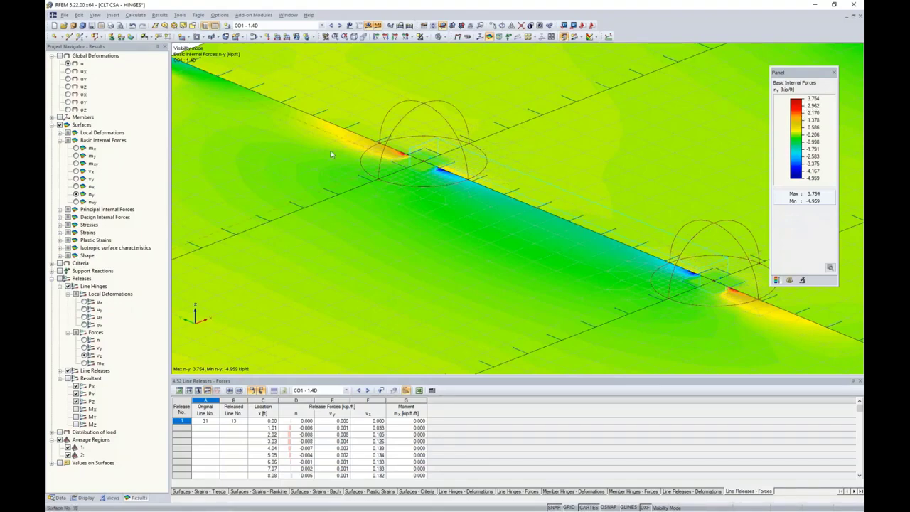
left_click(52, 279)
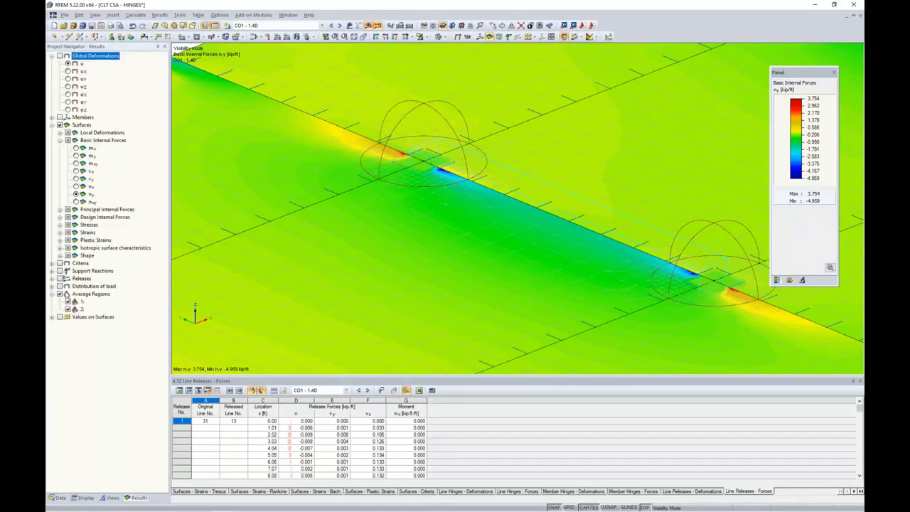
left_click(60, 293)
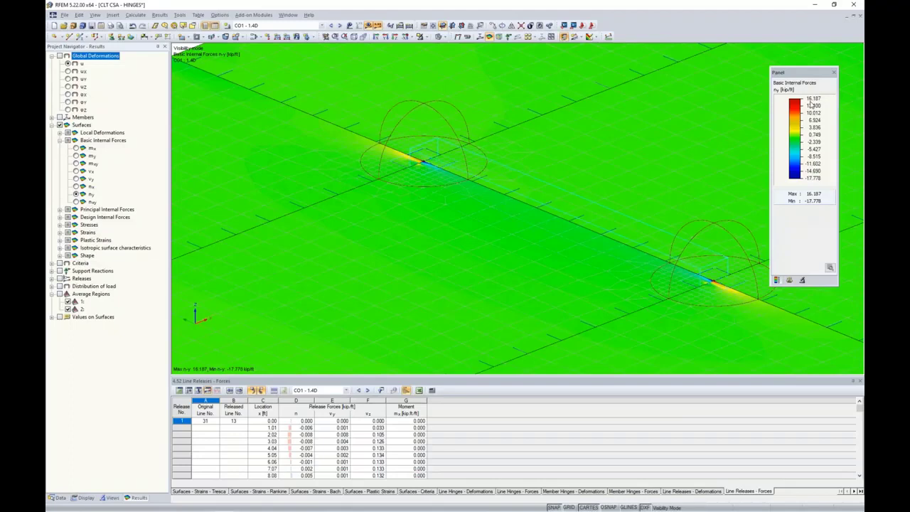
left_click(61, 293)
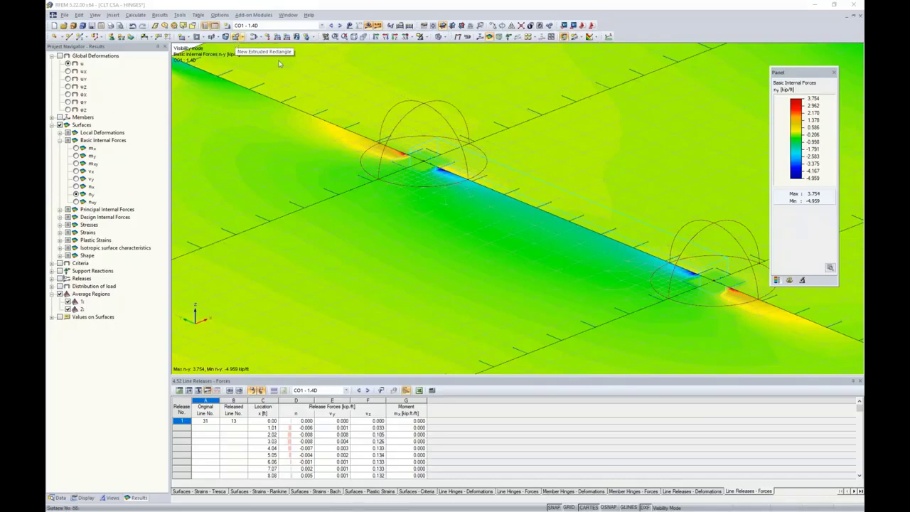
Hide the CO1 results and switch to the open CLT CSA - FINISH model.
scroll(419, 164, "down", 3)
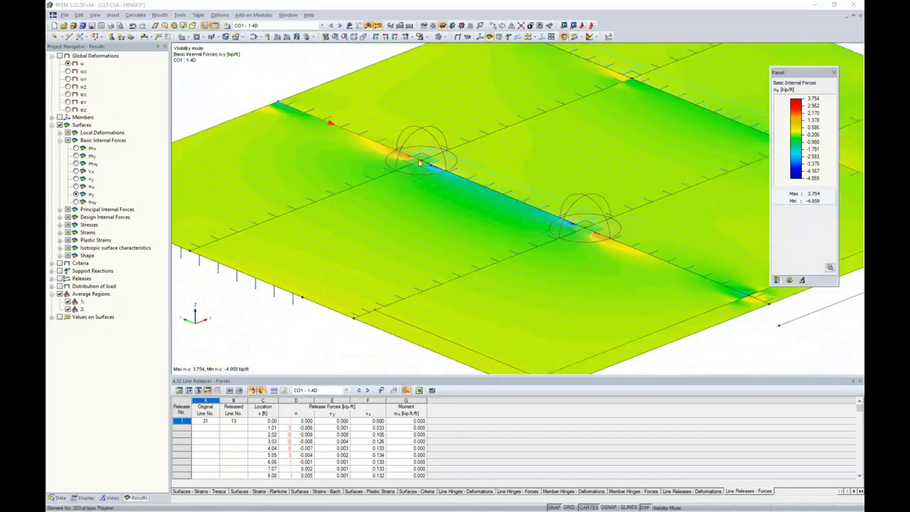
scroll(419, 163, "down", 1)
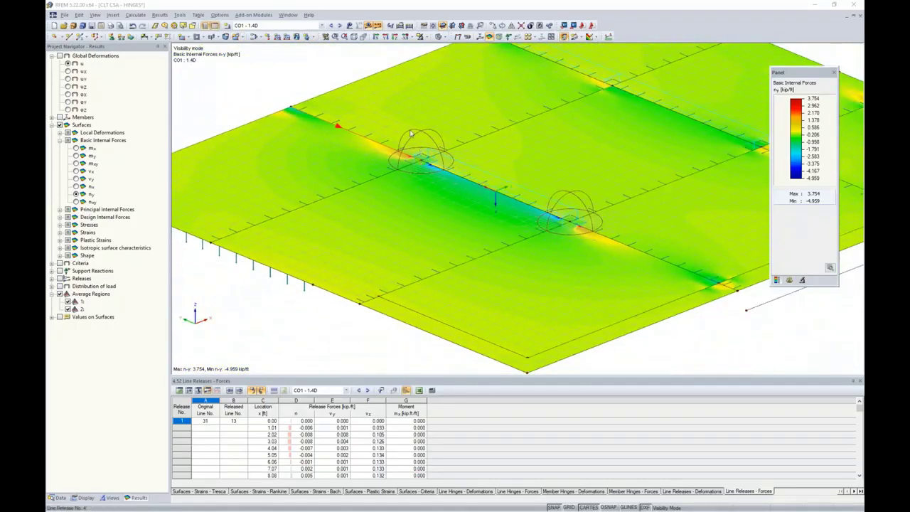
left_click(368, 25)
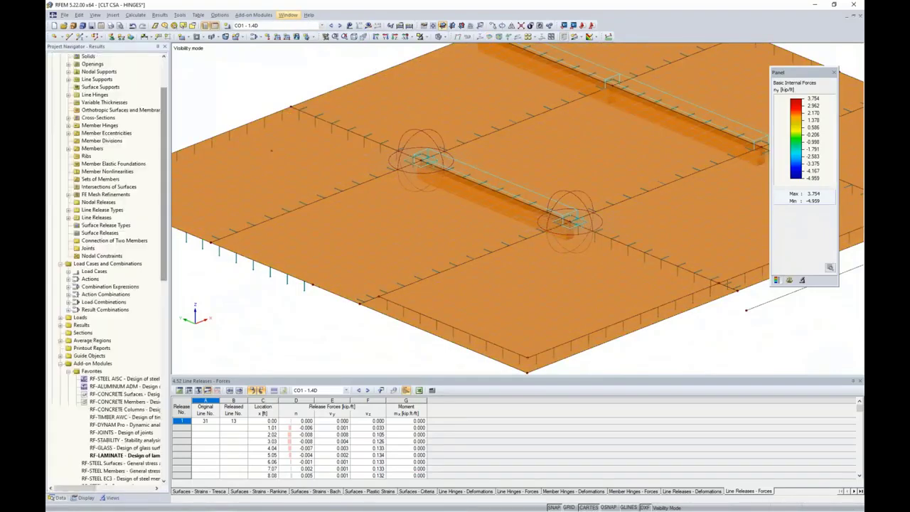
left_click(287, 14)
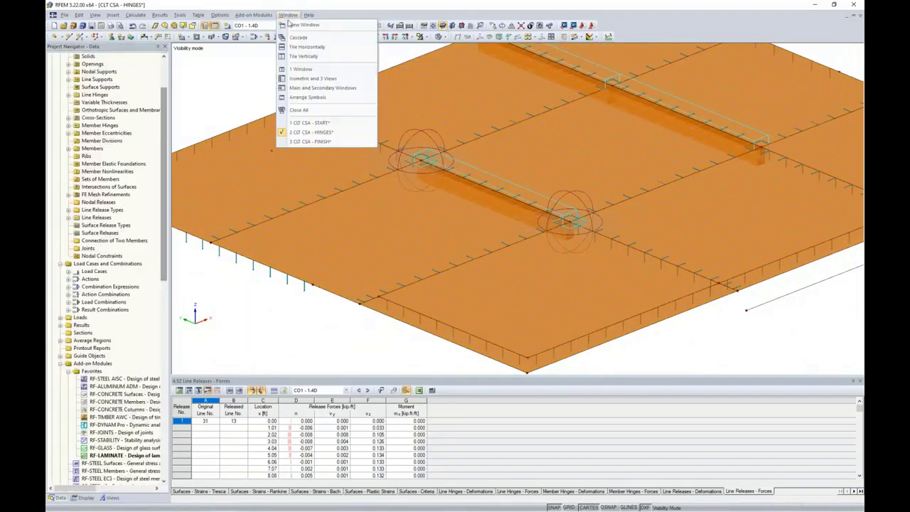
left_click(310, 141)
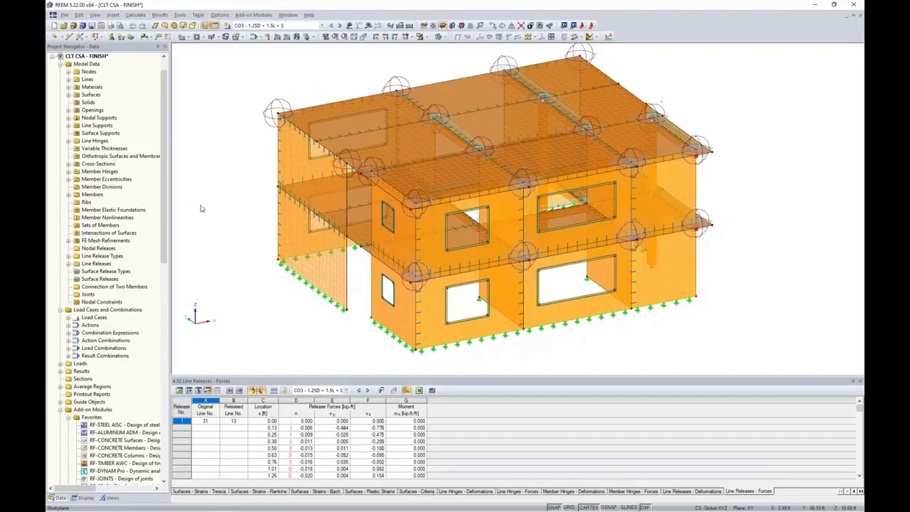
Open the RF-LAMINATE module and check its results details for applying smoothed internal forces in the average regions, without changing them.
scroll(98, 280, "down", 5)
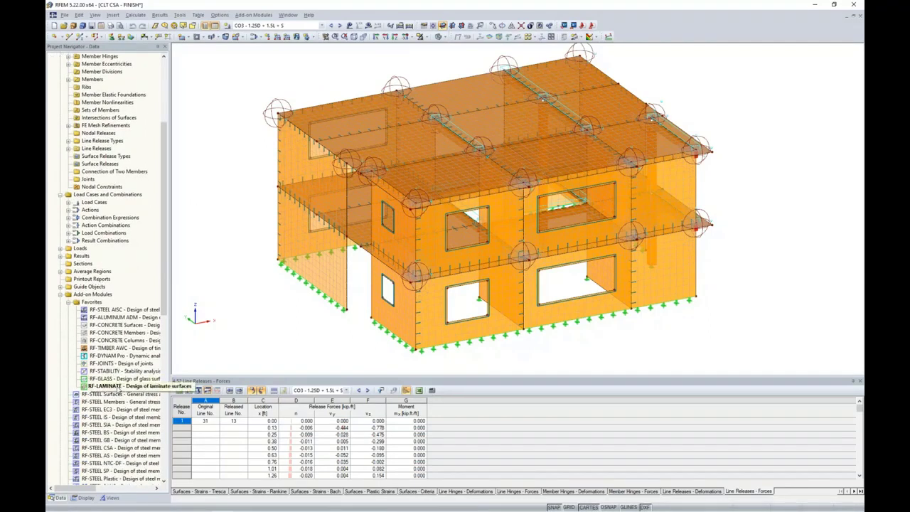
double_click(118, 387)
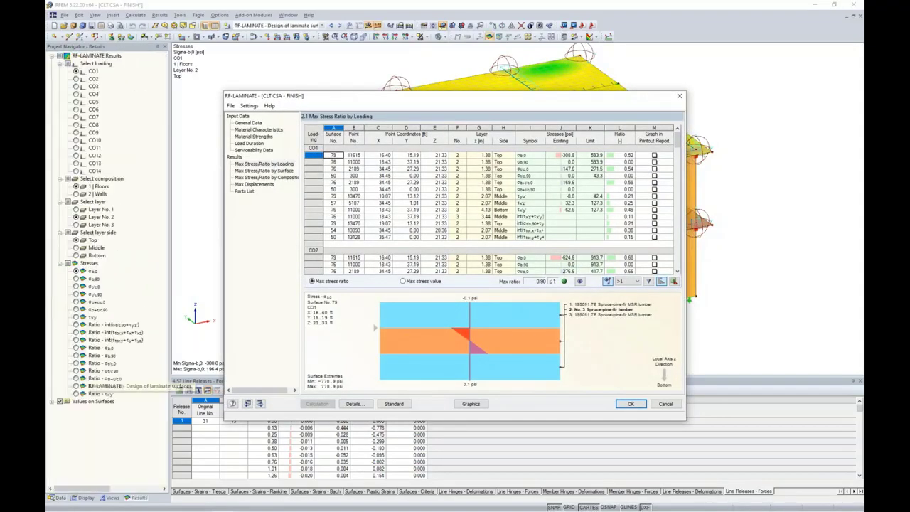
left_click_drag(449, 100, 478, 100)
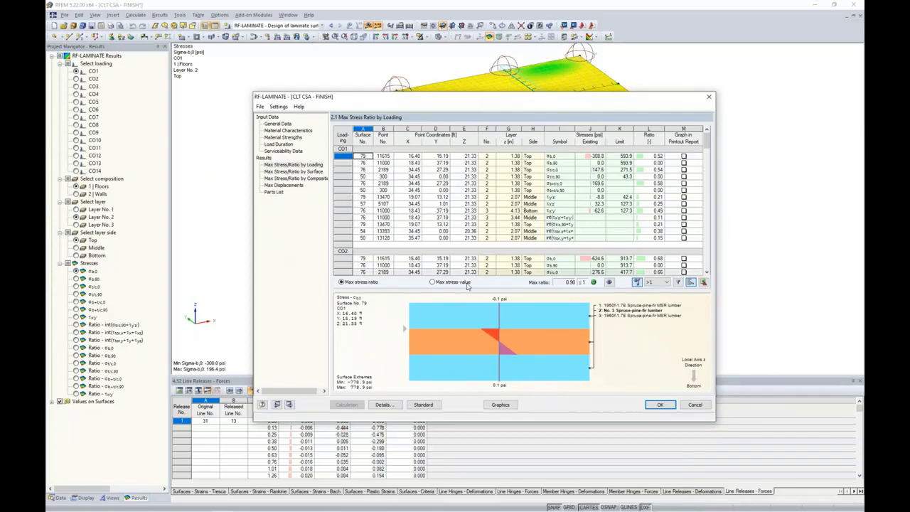
left_click(390, 405)
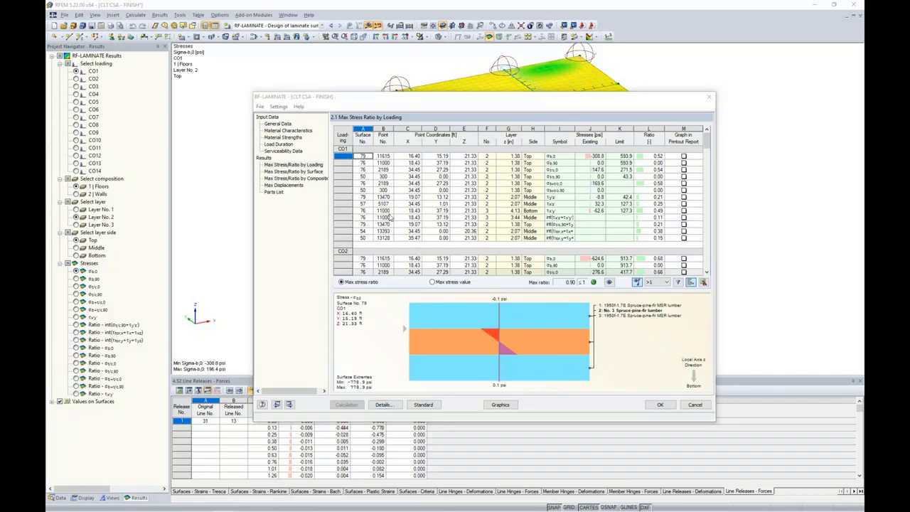
left_click(354, 128)
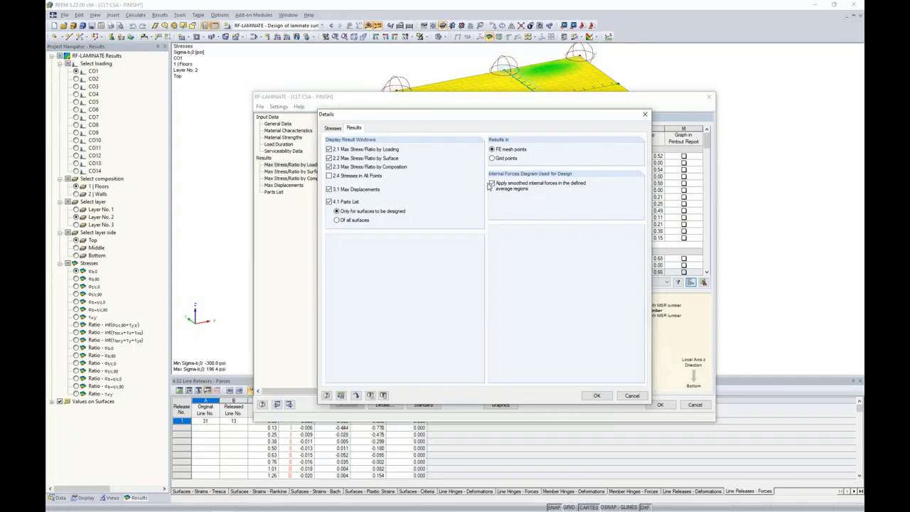
left_click(632, 395)
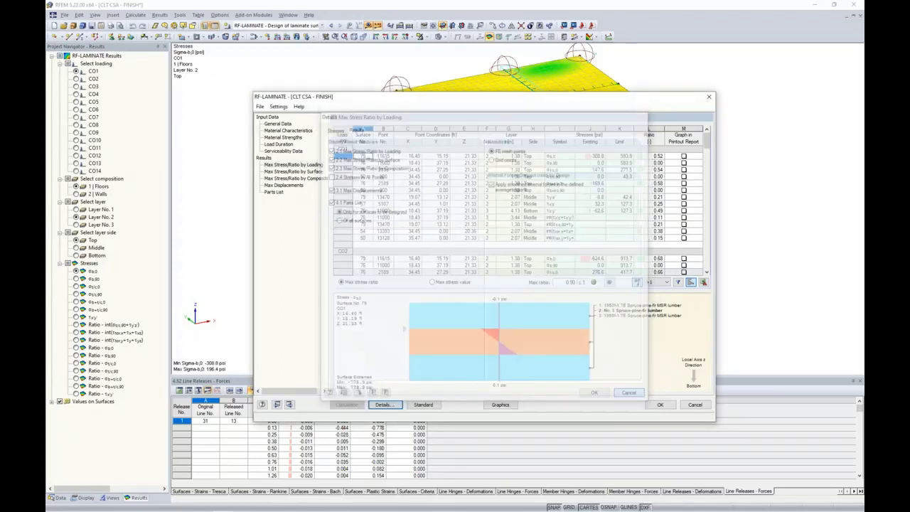
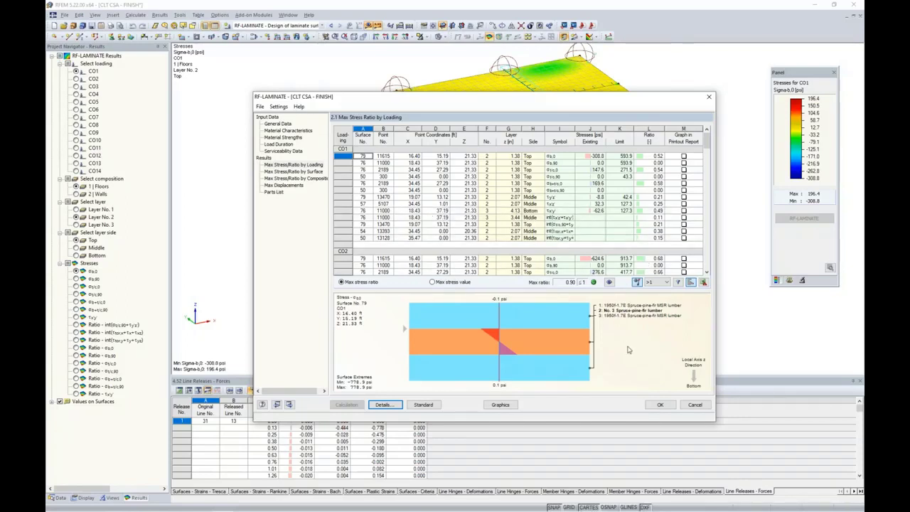
Close the RF-LAMINATE window and show the results of load combination CO3 - 1.25D + 1.5L + S.
left_click(660, 405)
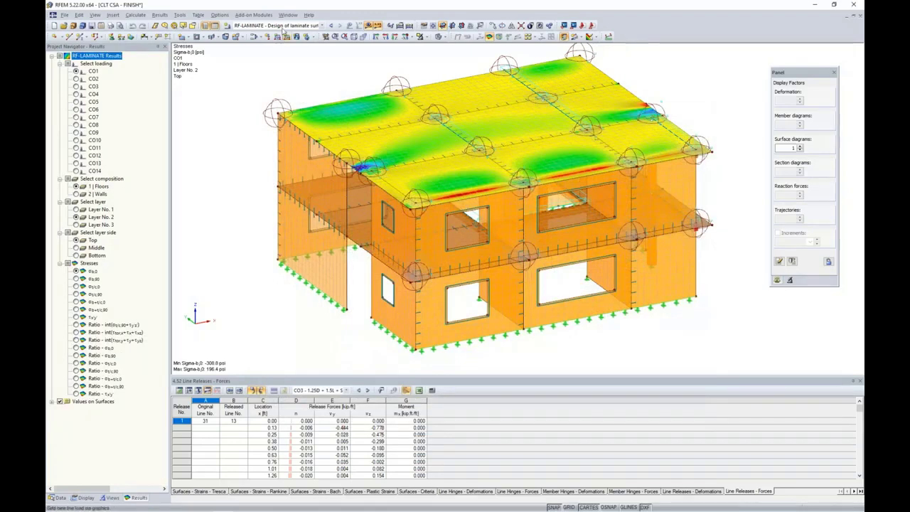
left_click(321, 25)
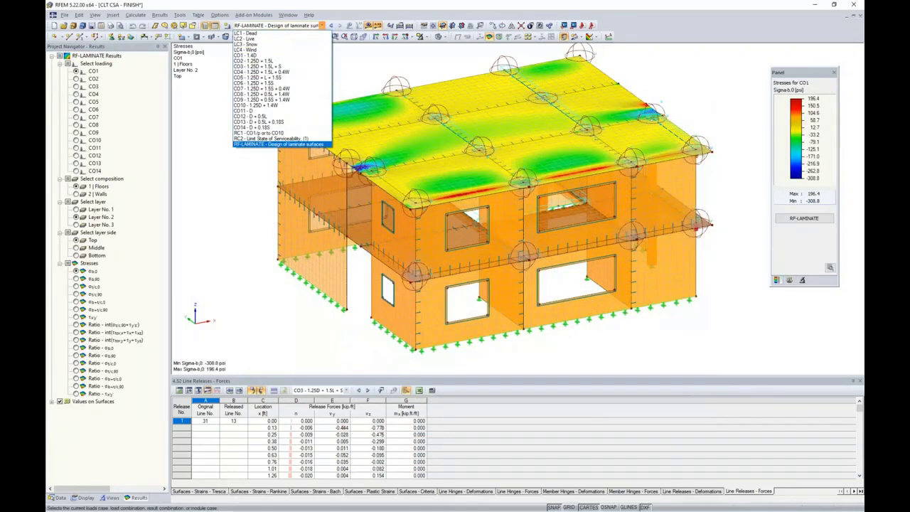
left_click(270, 66)
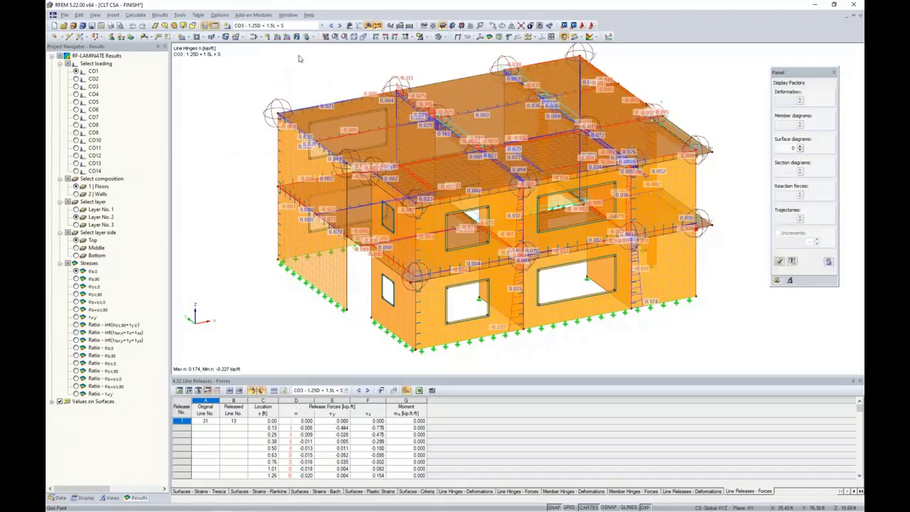
Hide the release results and display the member internal forces Mz, viewing the building from the side with the columns.
left_click(60, 148)
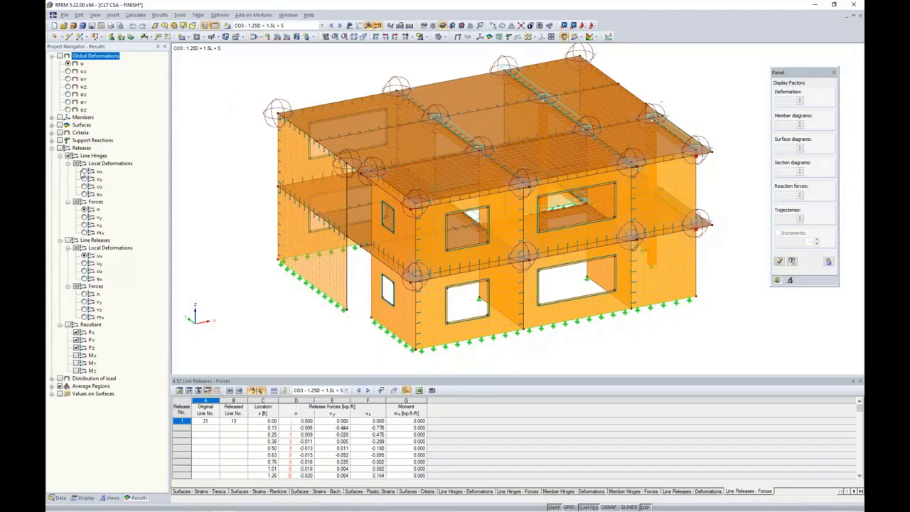
left_click(52, 148)
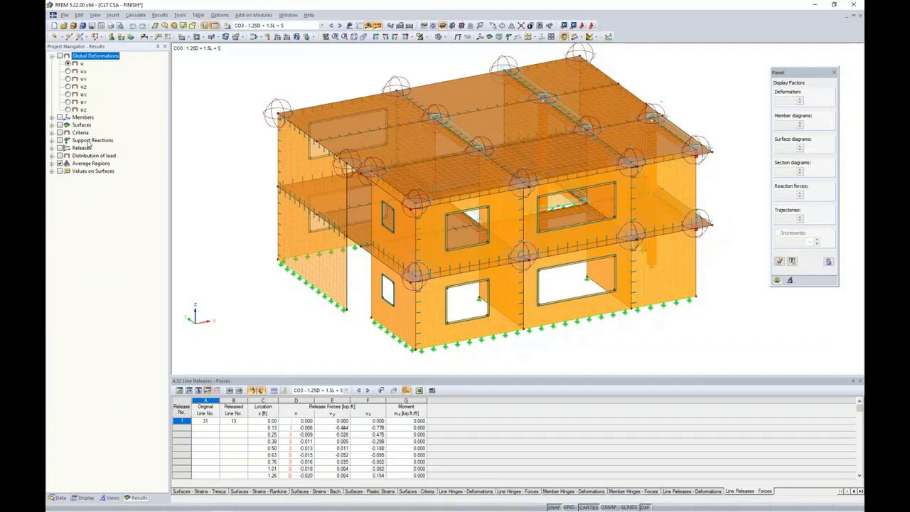
left_click(60, 118)
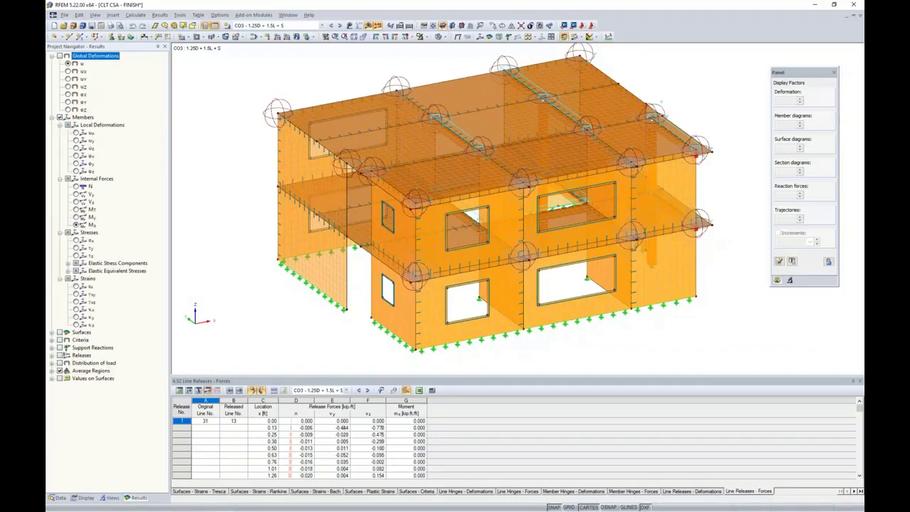
middle_click_drag(715, 197, 512, 185, "ctrl")
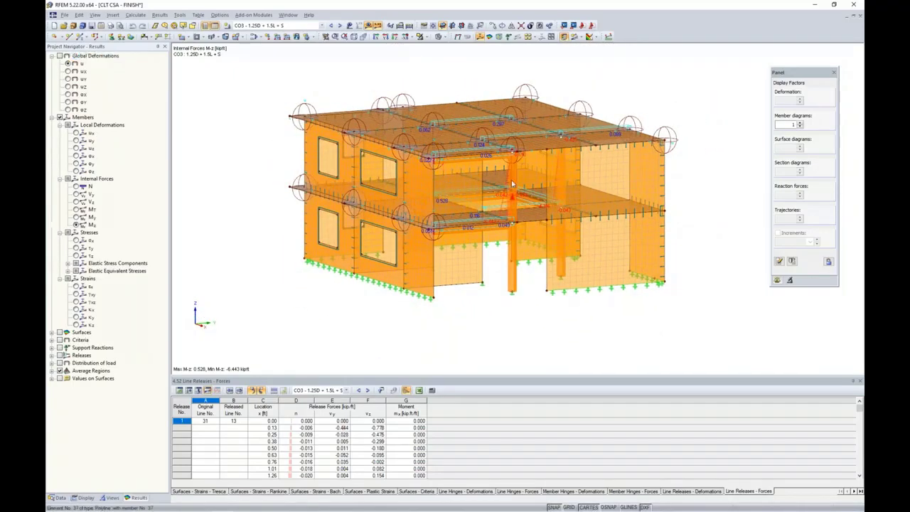
Isolate the selected upper-storey column nearest the front so only its member results remain shown.
left_click(427, 37)
left_click(437, 49)
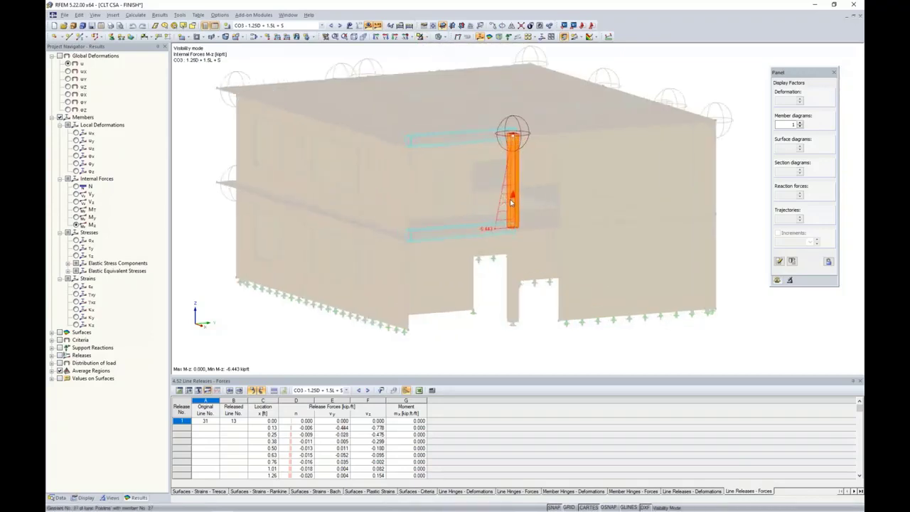
scroll(510, 202, "up", 3)
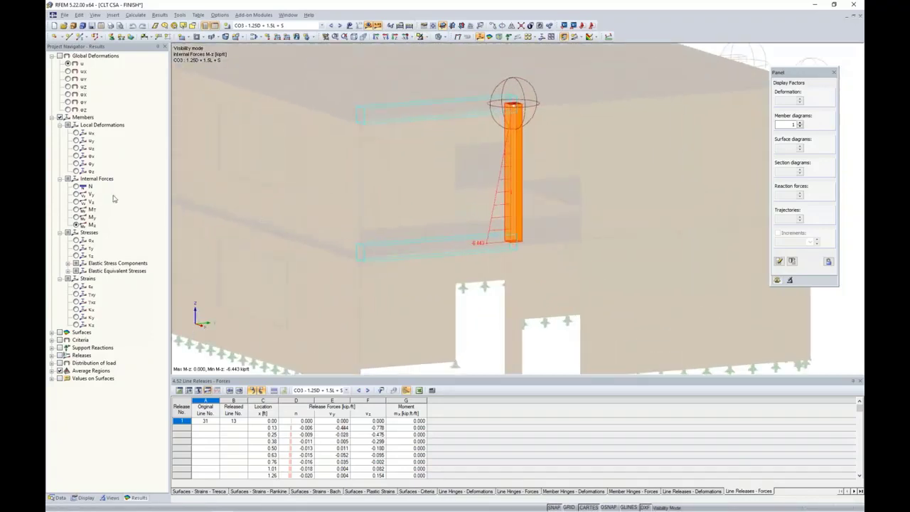
Review the isolated column's axial force N, shear force Vz and bending moment My.
left_click(76, 186)
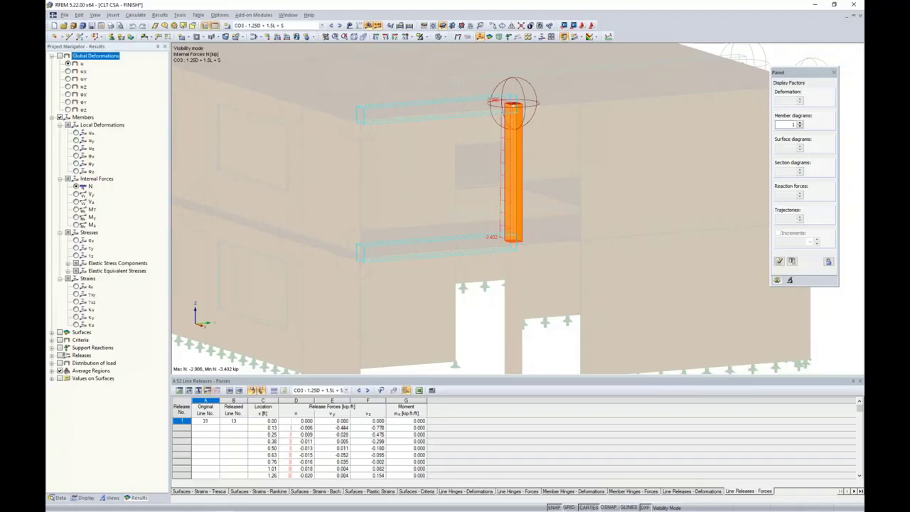
left_click(76, 194)
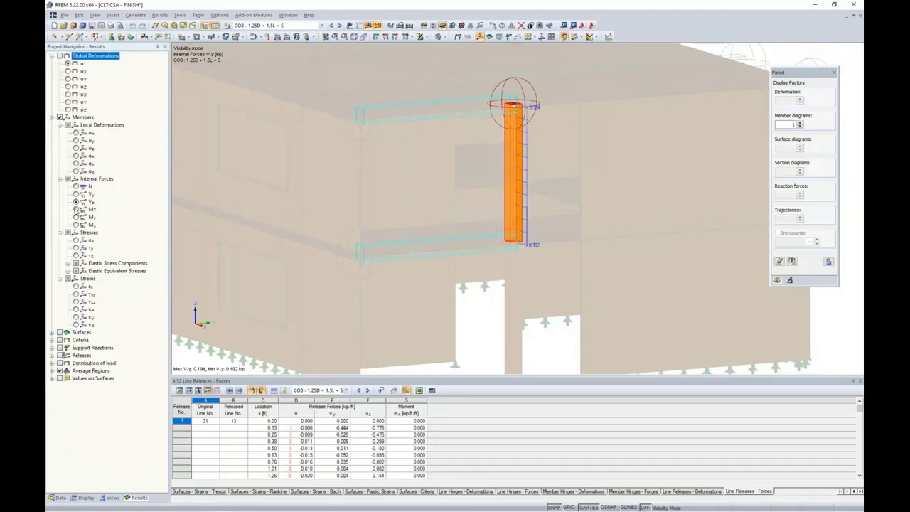
left_click(76, 217)
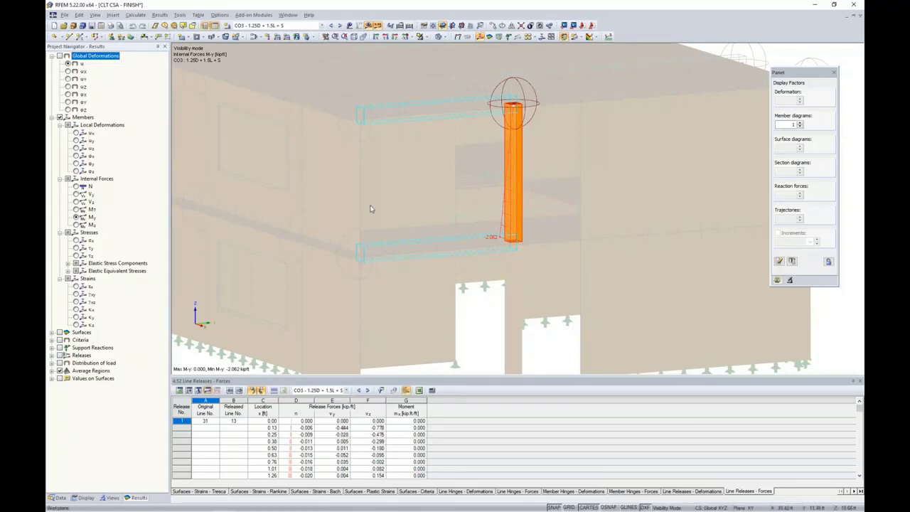
scroll(370, 209, "down", 2)
middle_click_drag(370, 208, 403, 233, "ctrl")
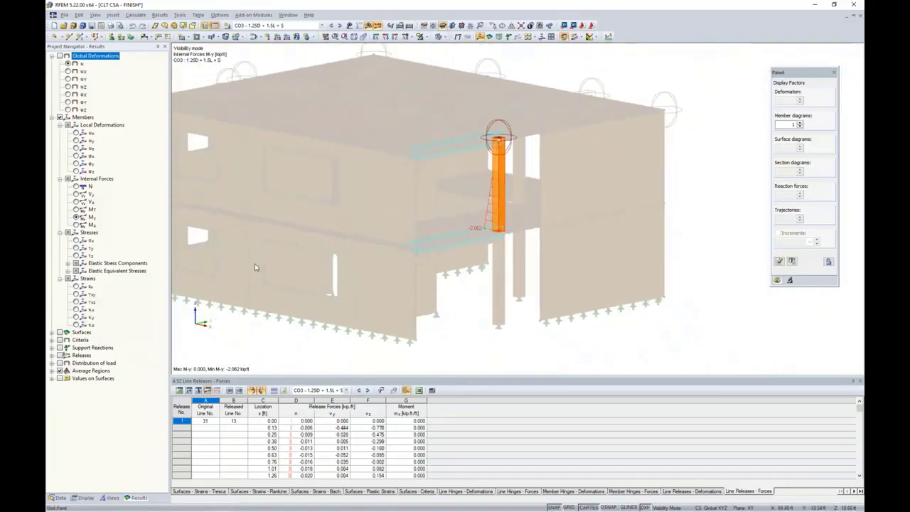
Hide the member results and cancel visibility mode to show the full building.
left_click(60, 118)
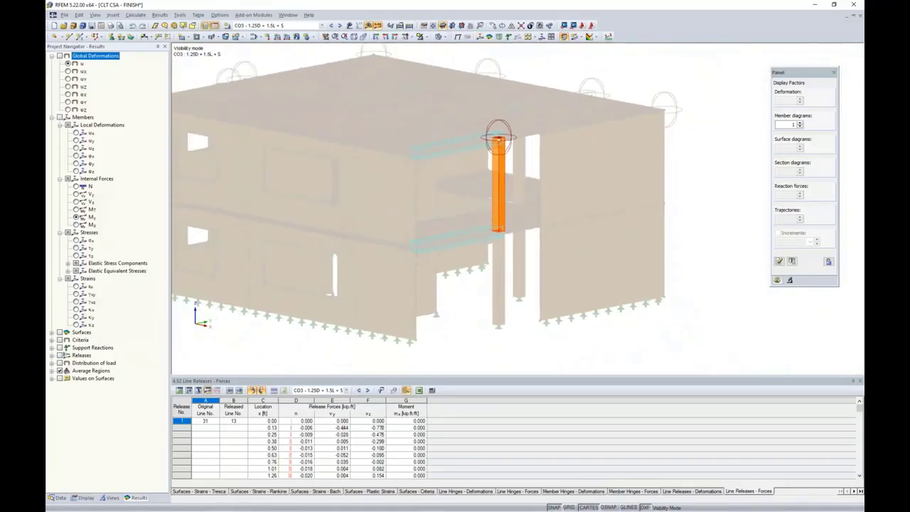
left_click(421, 36)
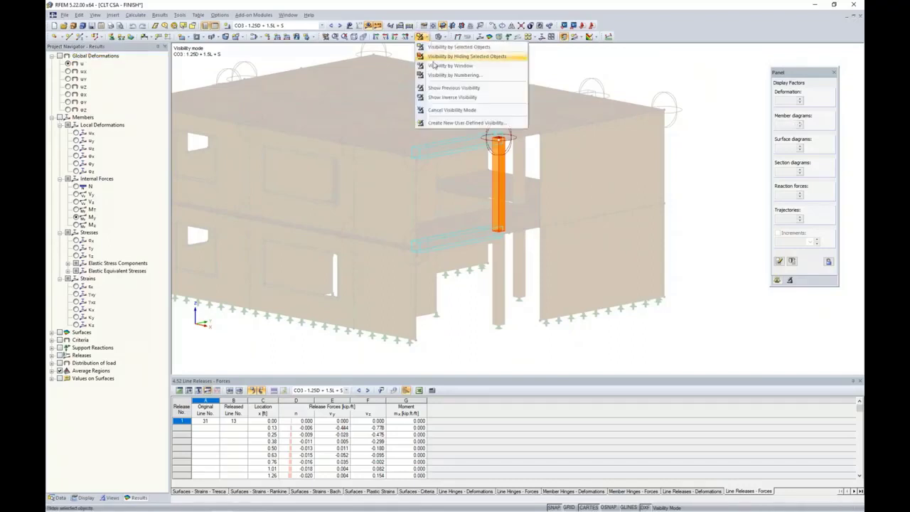
left_click(441, 112)
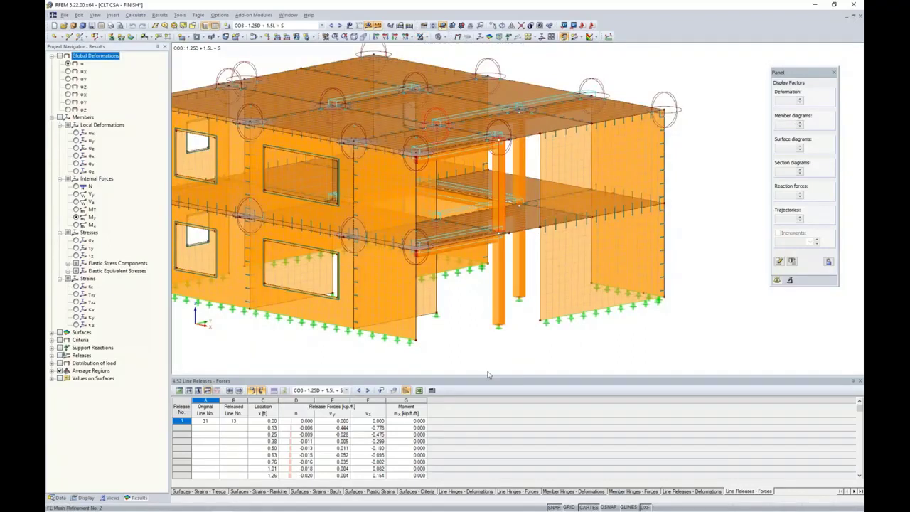
middle_click_drag(473, 343, 548, 337)
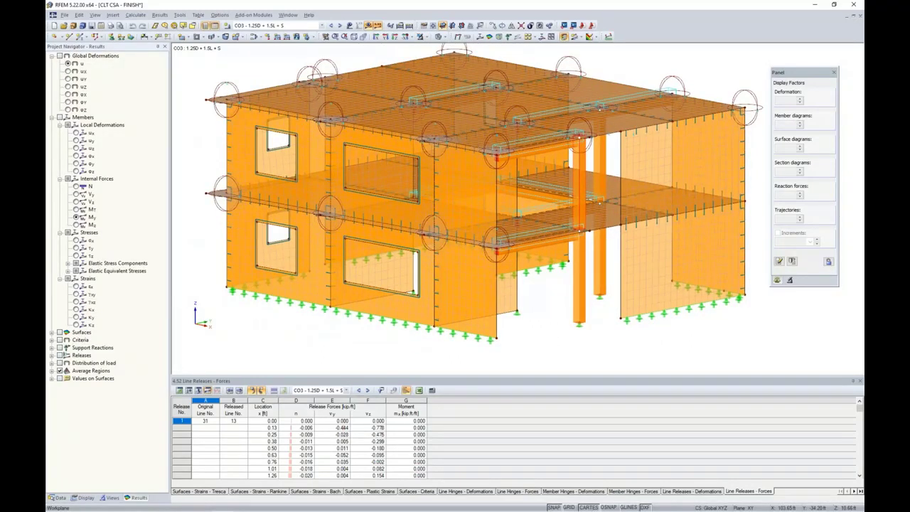
Turn off the display of the FE mesh refinements, the FE mesh and the average regions.
left_click(84, 497)
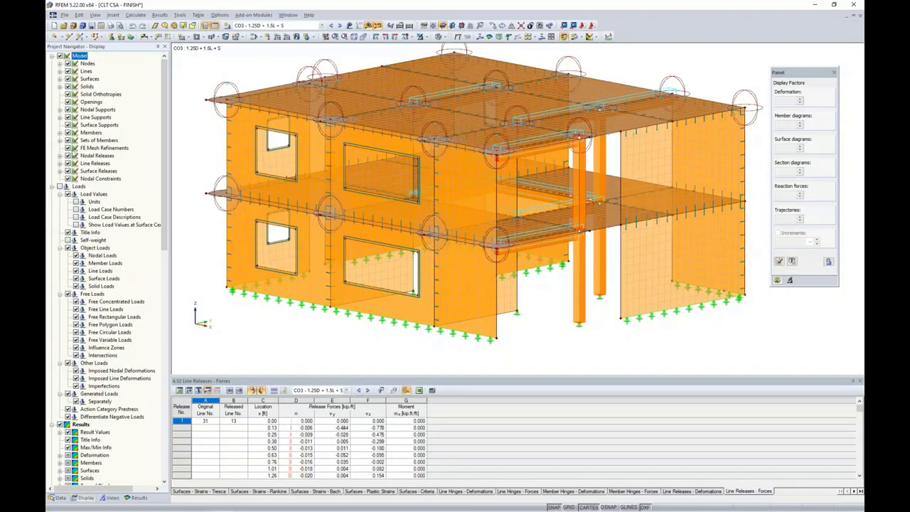
left_click(69, 148)
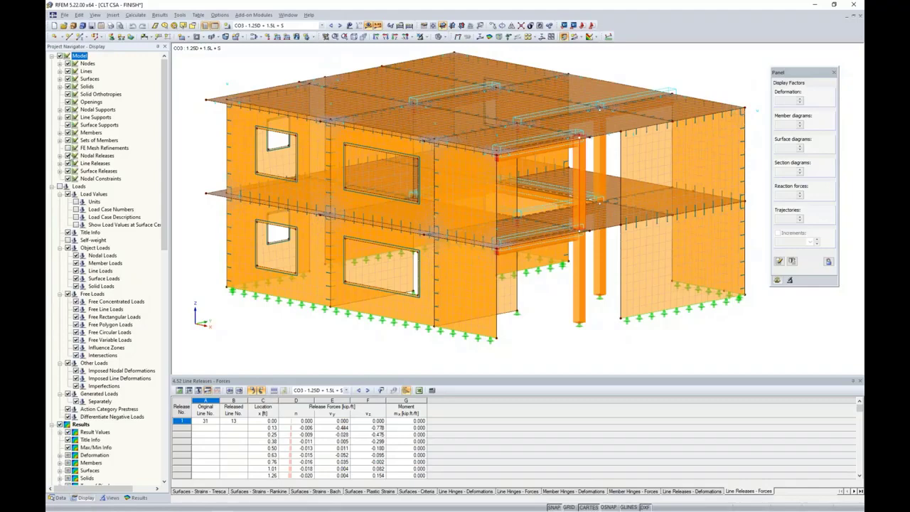
scroll(101, 308, "down", 8)
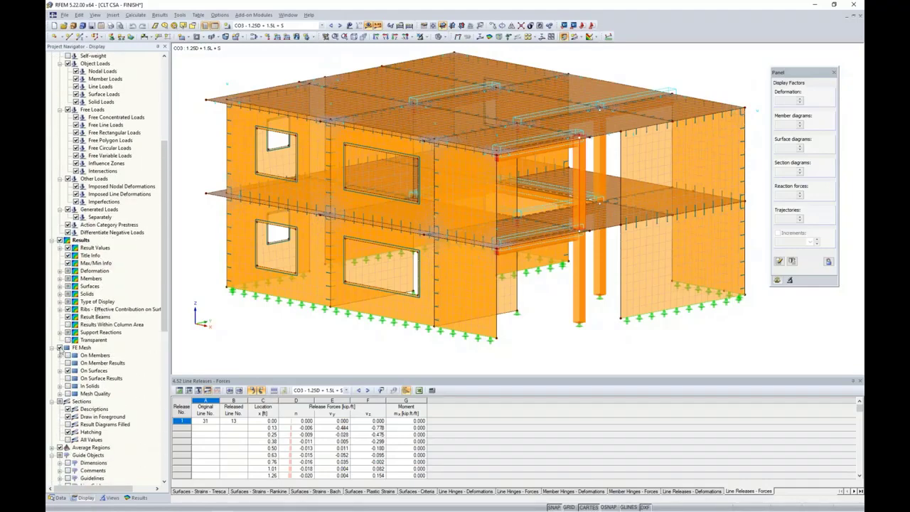
left_click(60, 348)
scroll(57, 398, "down", 2)
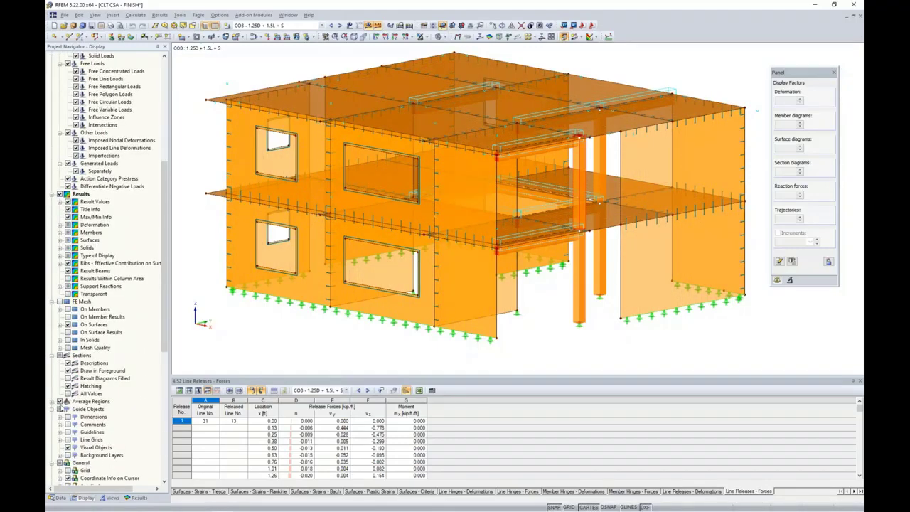
left_click(60, 402)
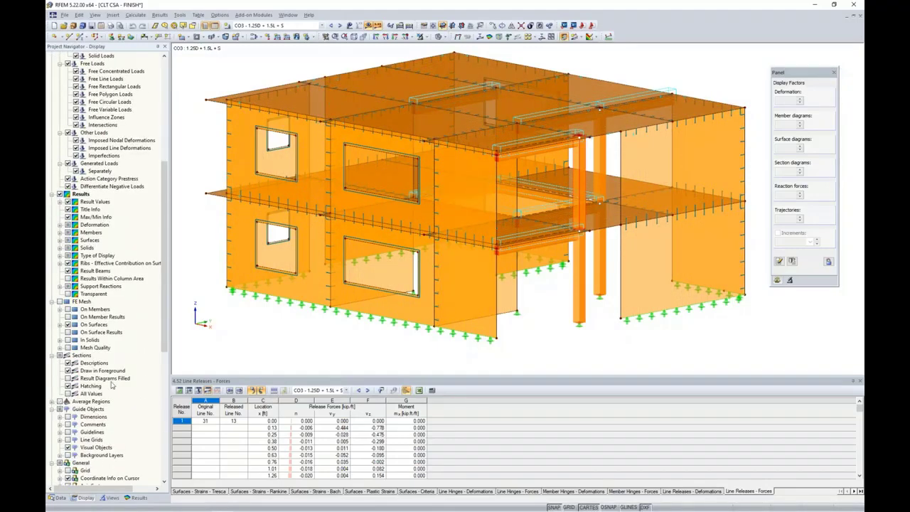
Expand the release results and show only the three lower-storey wall panels along the side with windows.
left_click(136, 497)
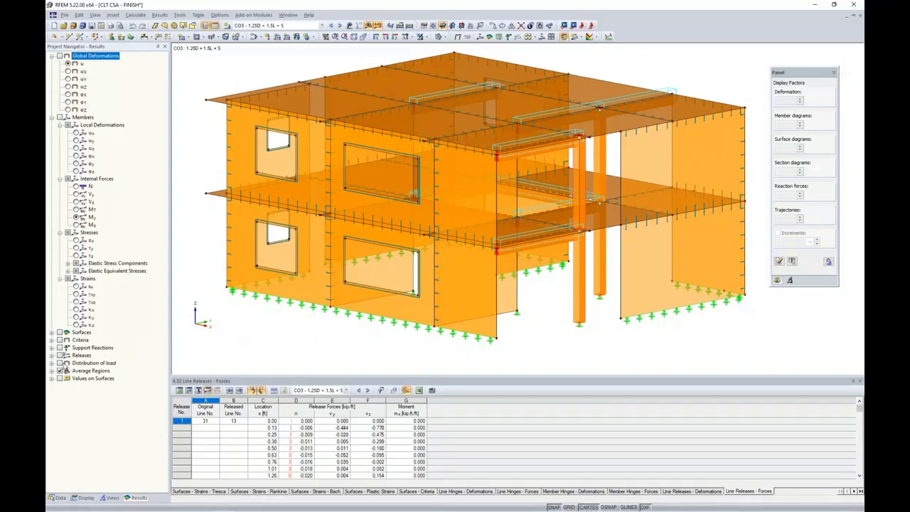
left_click(52, 356)
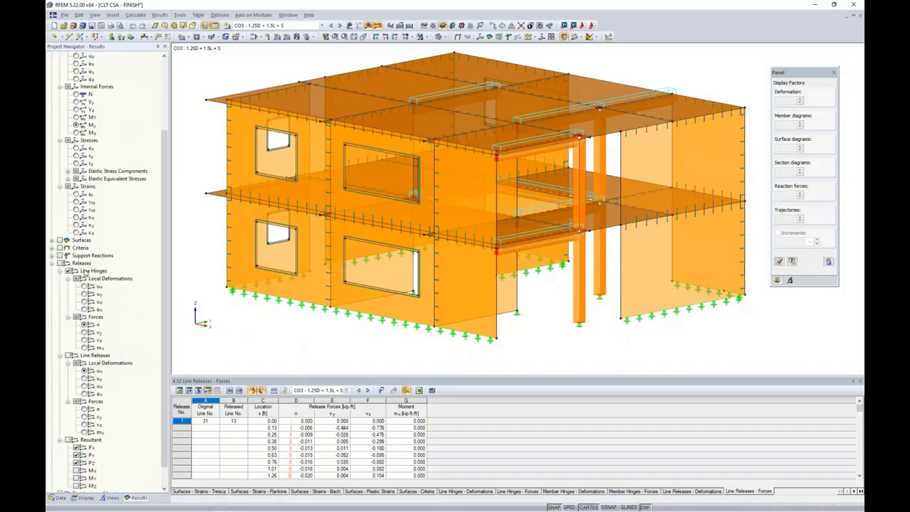
scroll(84, 273, "down", 1)
middle_click_drag(296, 323, 665, 248, "ctrl")
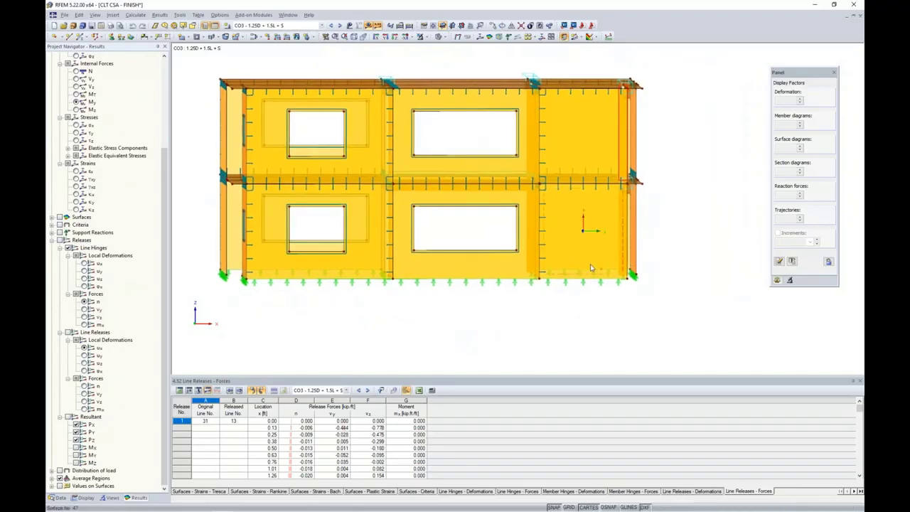
left_click(590, 265)
left_click(490, 274, "ctrl")
left_click(355, 271, "ctrl")
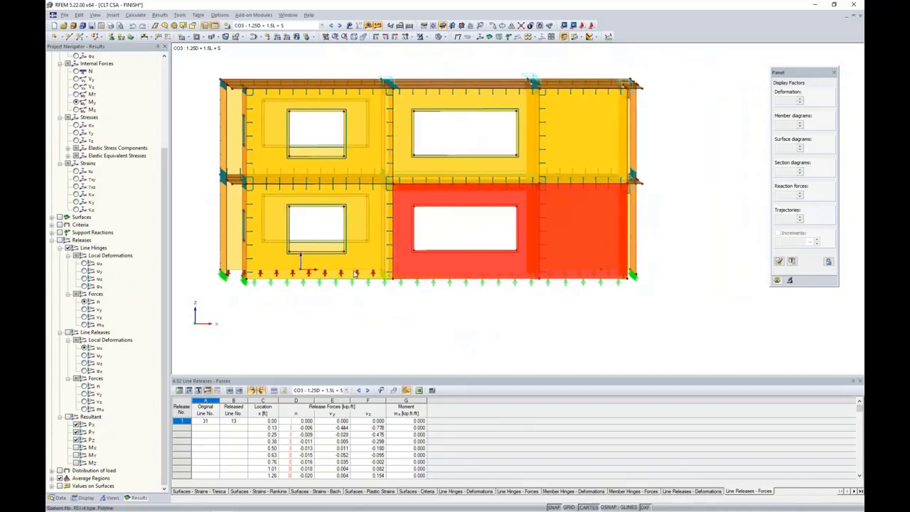
left_click(319, 229, "ctrl")
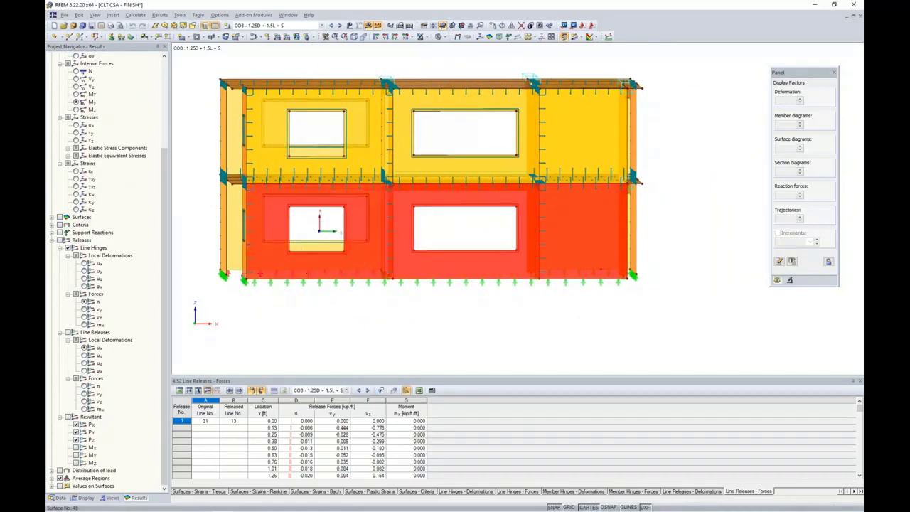
left_click(421, 36)
left_click(447, 45)
left_click(371, 328)
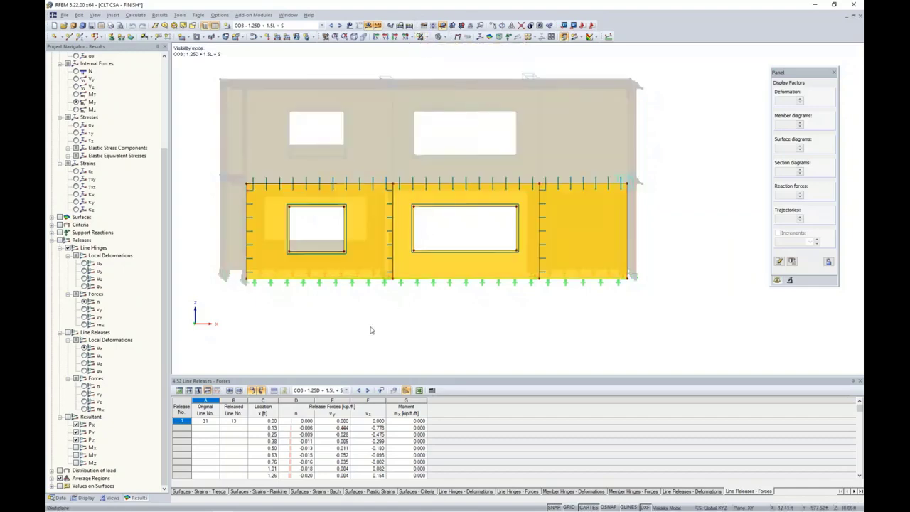
Turn on the release results and display the line hinge local deformations ux, uy and uz on the isolated walls.
middle_click_drag(570, 305, 554, 311, "ctrl")
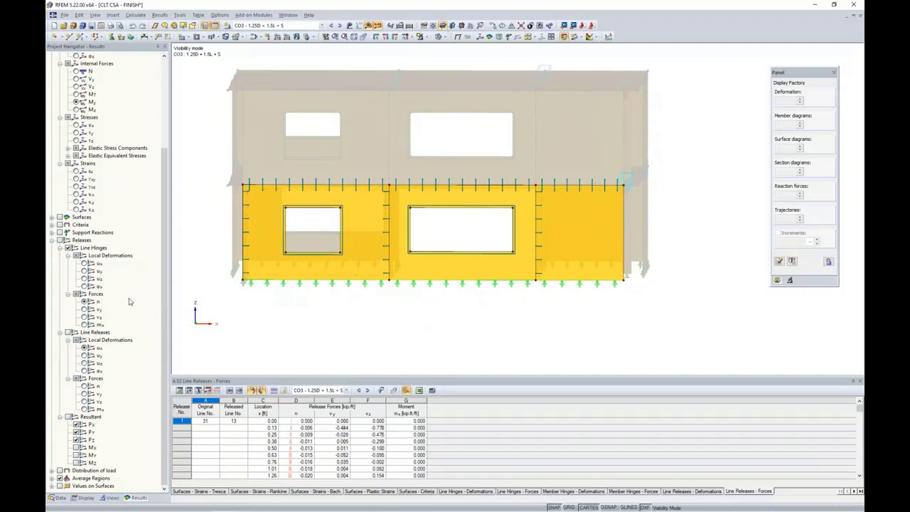
left_click(84, 264)
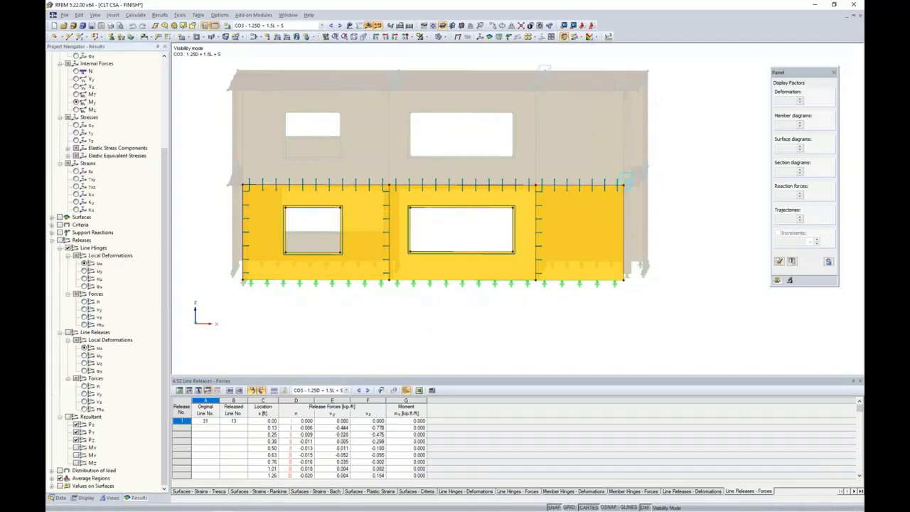
left_click(60, 240)
left_click(84, 271)
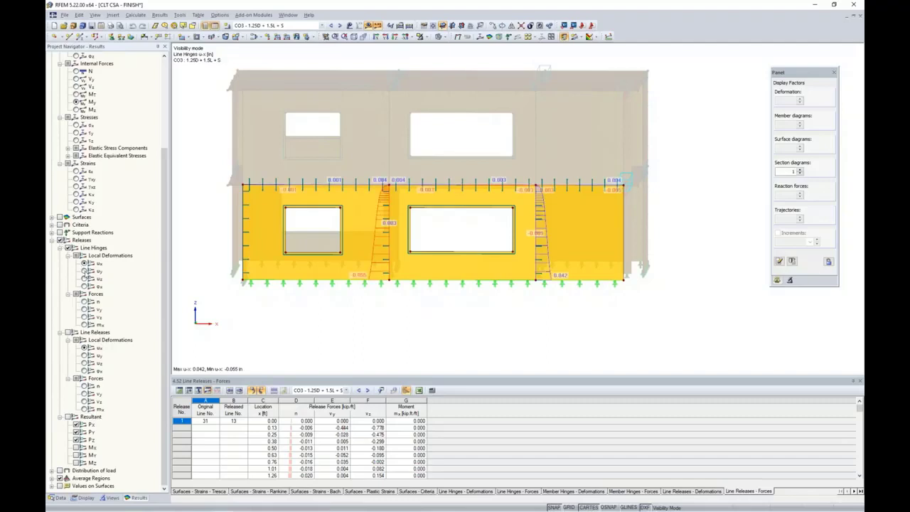
left_click(83, 279)
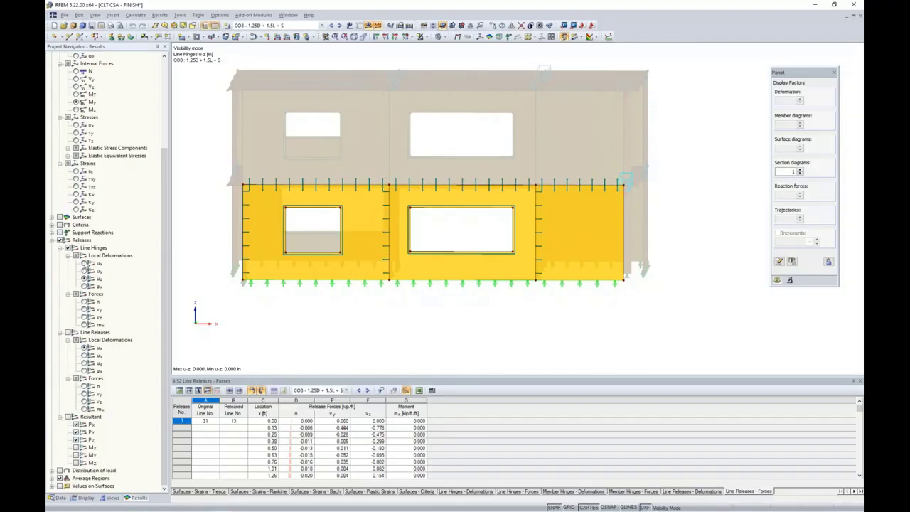
left_click(84, 263)
Review the line hinge forces n, vy, vz and moment mx on the isolated walls, returning to vz.
left_click(85, 301)
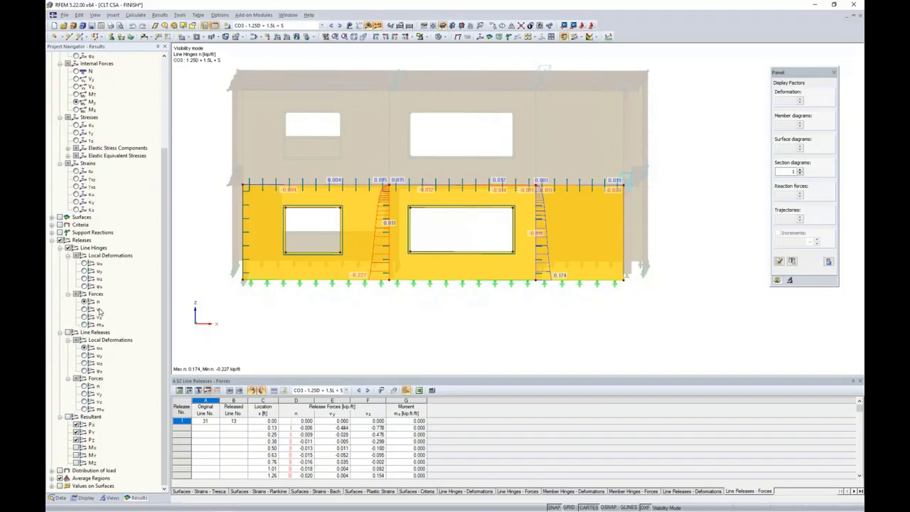
left_click(85, 309)
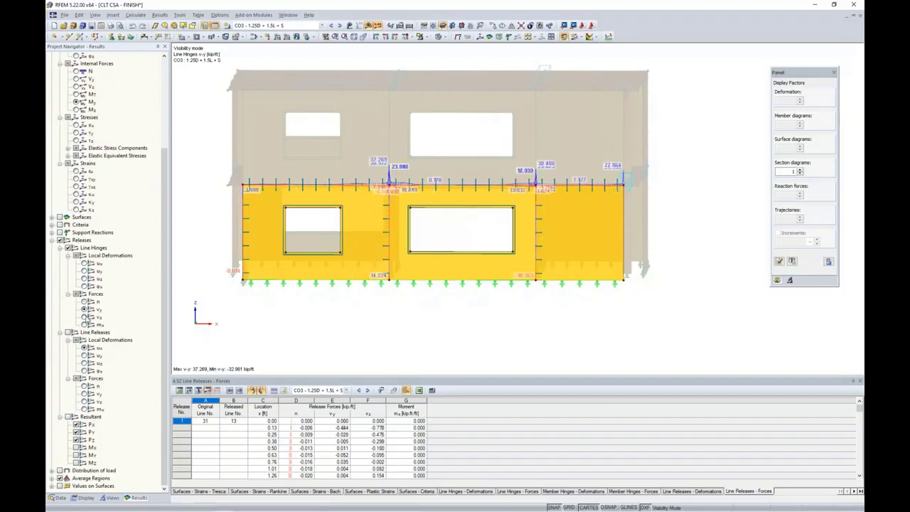
left_click(85, 317)
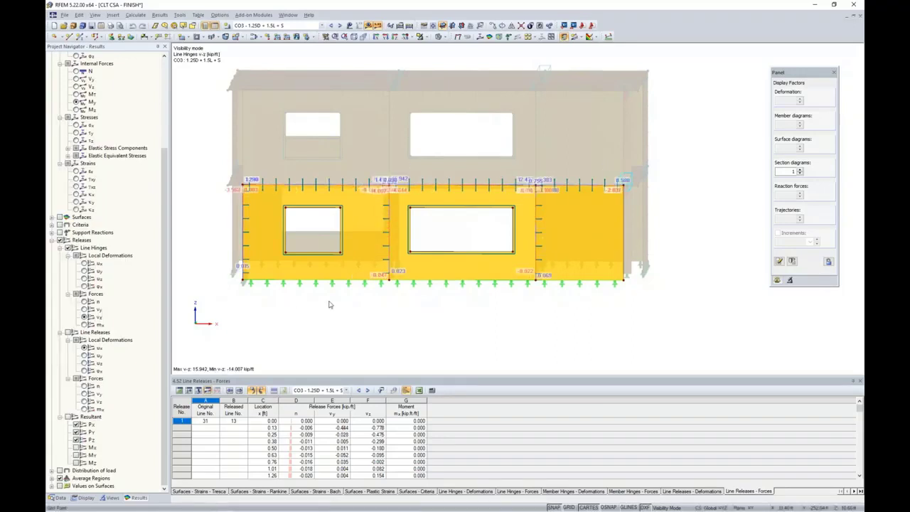
left_click(85, 324)
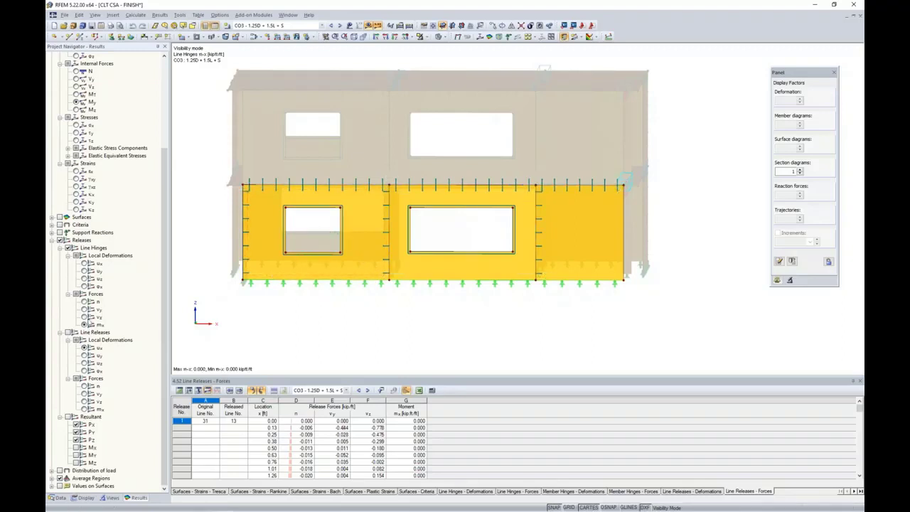
left_click(85, 317)
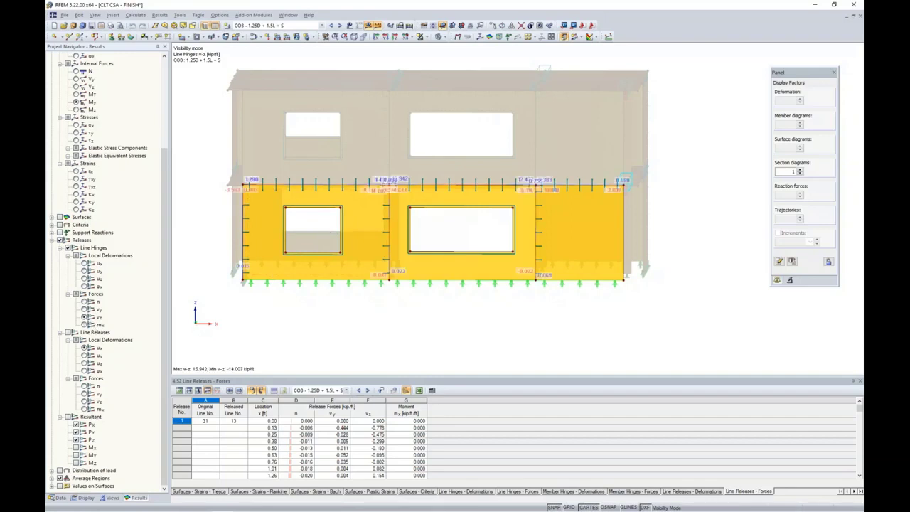
Examine the result diagrams of forces vz and n for the vertical hinge between the two windowed panels, including CO4, and close them.
right_click(385, 236)
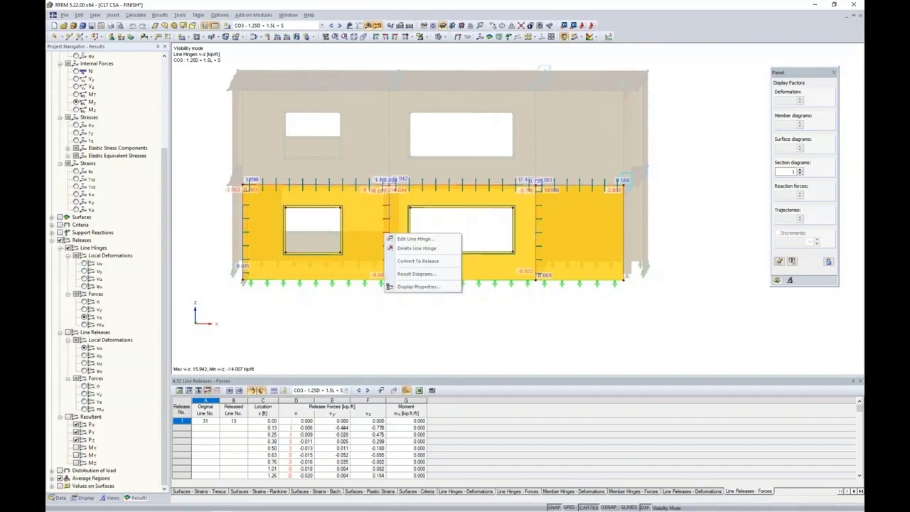
left_click(414, 273)
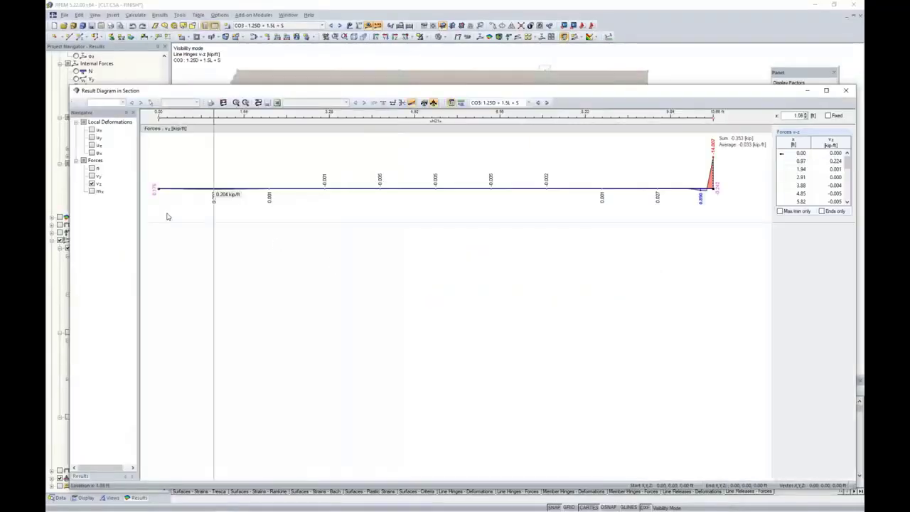
left_click(91, 168)
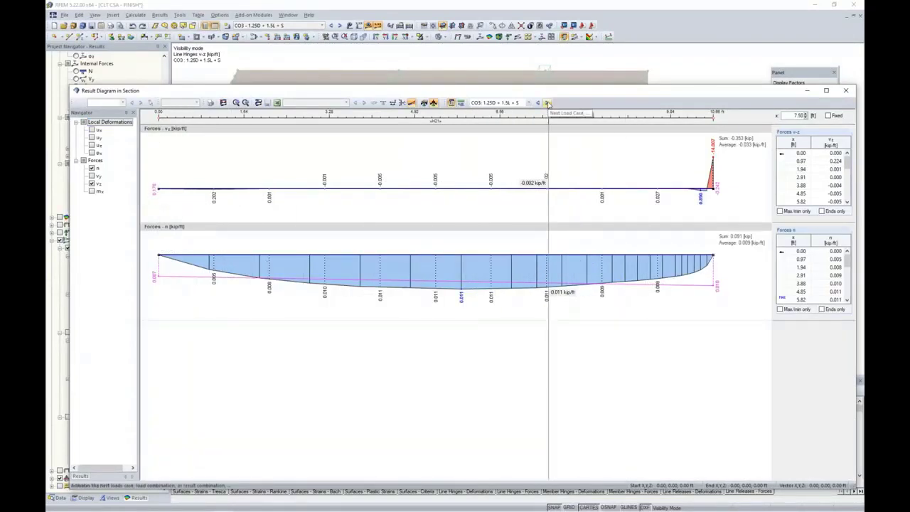
left_click(548, 103)
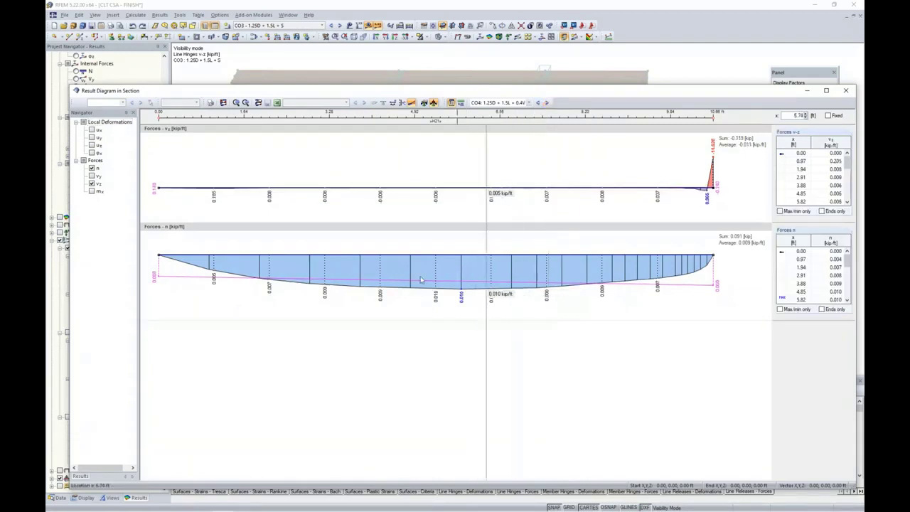
left_click(846, 91)
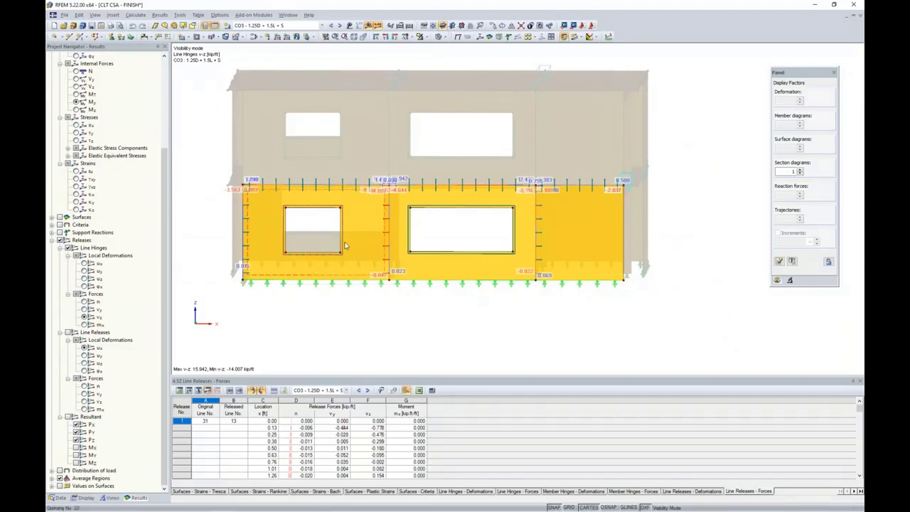
Review the line release forces in an enlarged results table and examine its Microsoft Excel export options without exporting.
left_click_drag(356, 375, 355, 302)
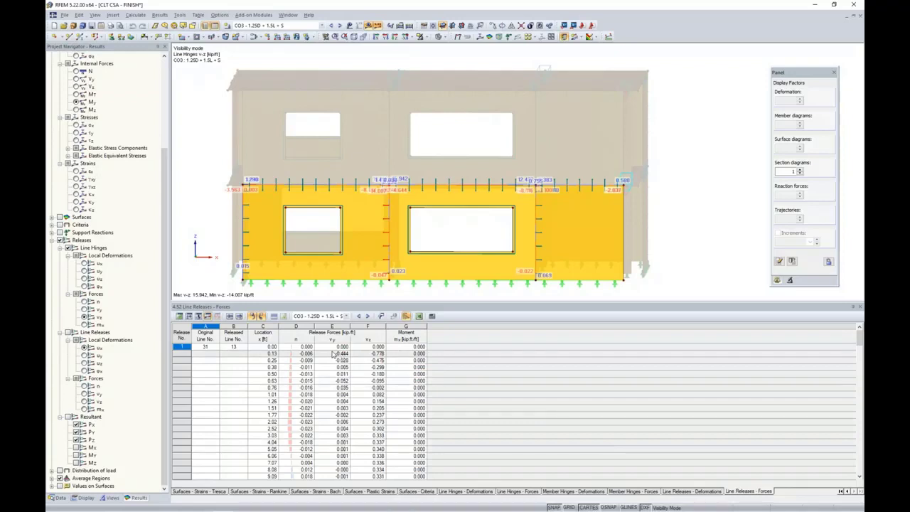
scroll(334, 354, "down", 1)
scroll(333, 356, "down", 1)
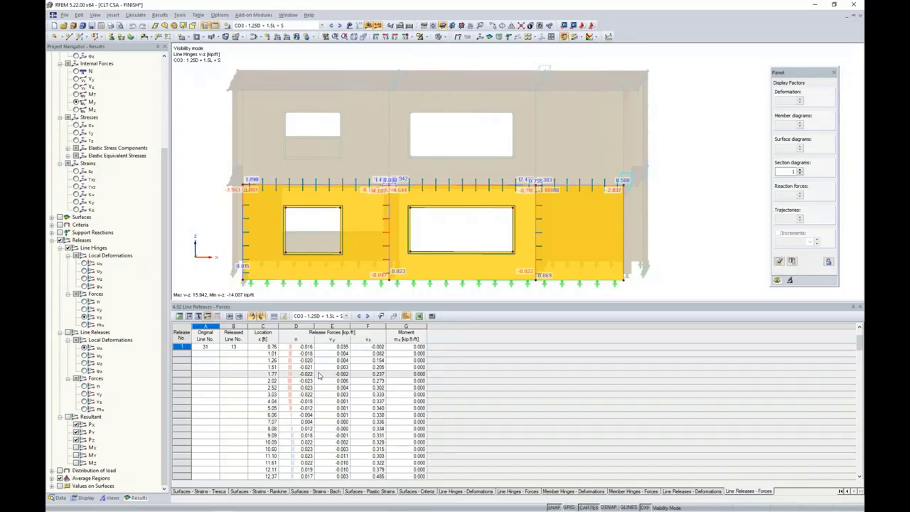
left_click(419, 317)
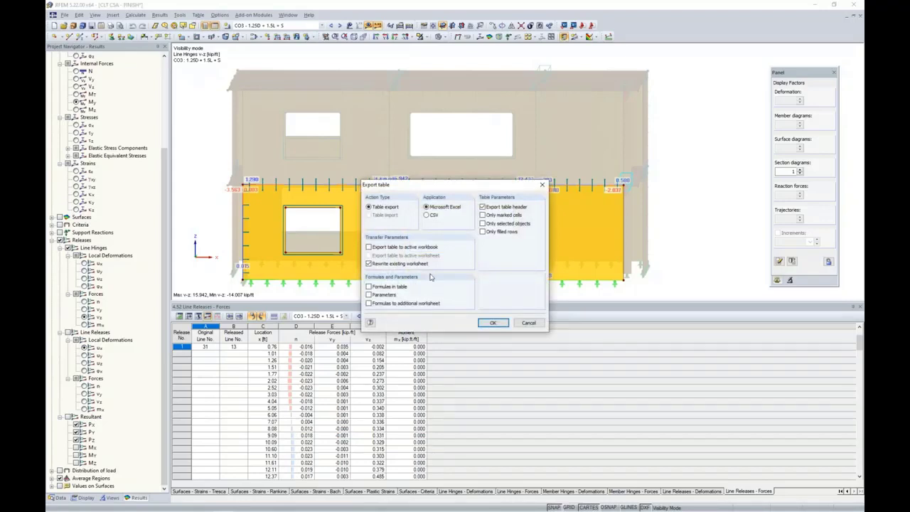
left_click(526, 323)
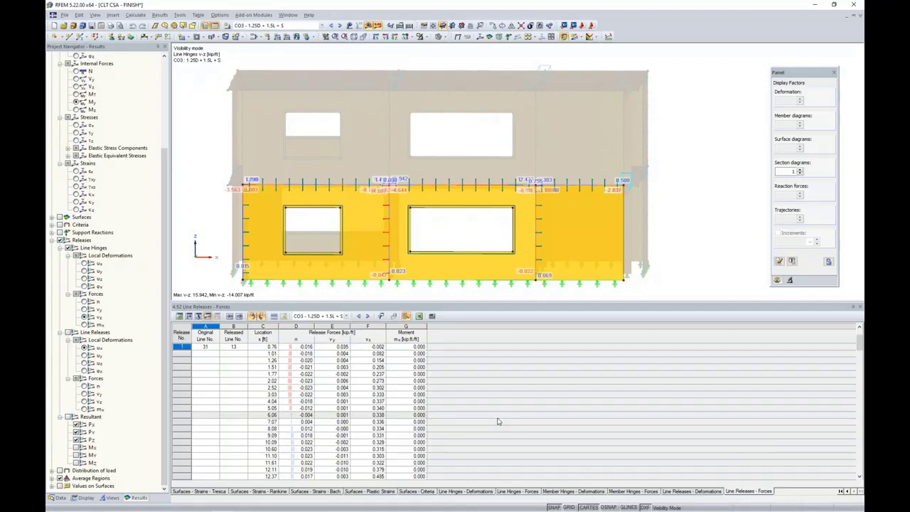
Switch to the running PowerPoint slide show of the CLT webinar and advance to the More Information slide.
key("super+Tab")
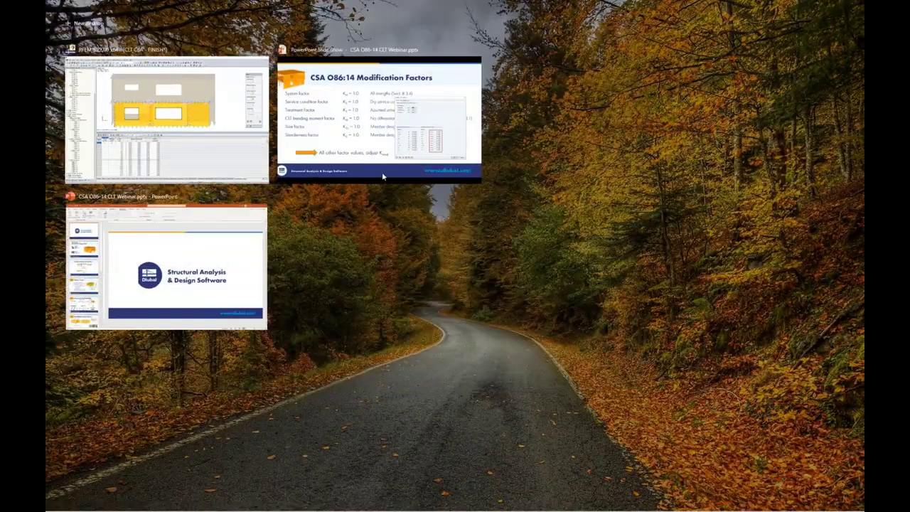
left_click(366, 147)
key("Right")
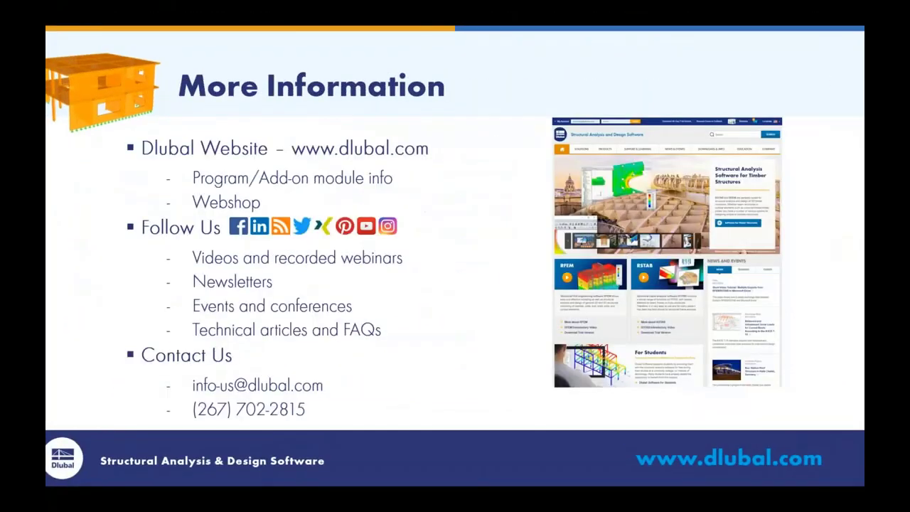